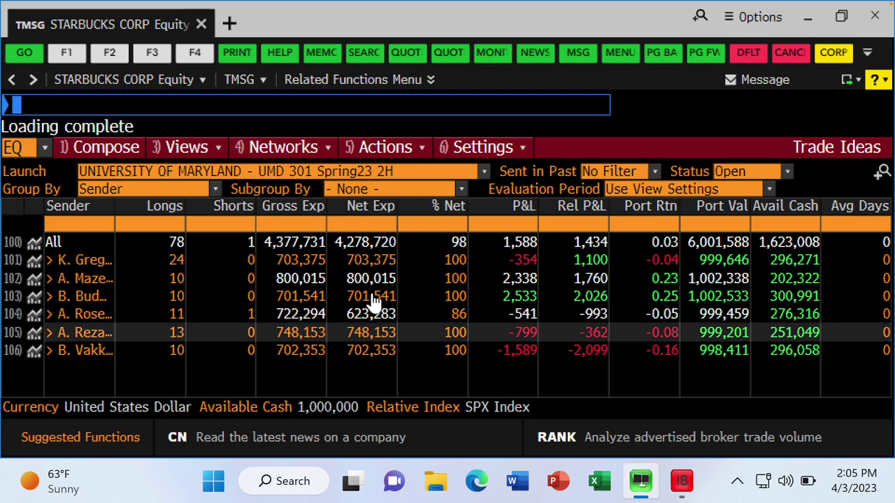
Step: Sort the trade ideas list by portfolio value
key("Tab")
left_click(719, 215)
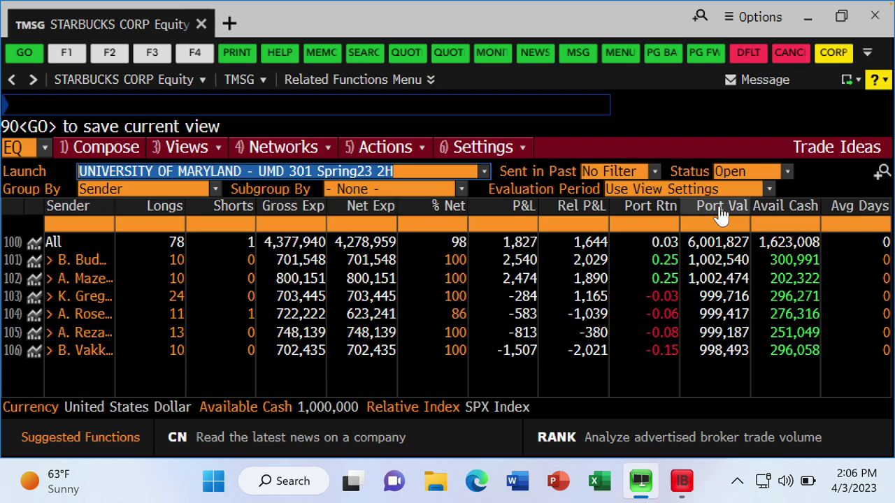
Step: Switch to Excel and bring the sbux-data workbook to the front
key("super+Tab")
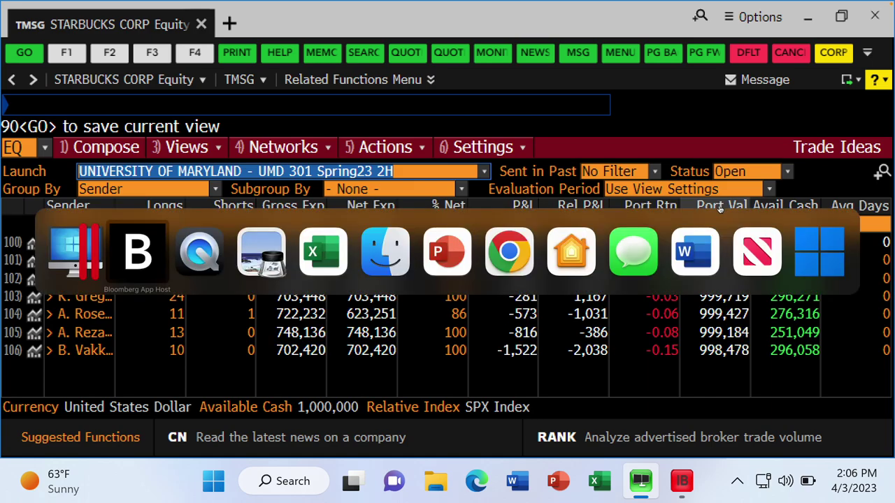
key("super+Tab")
key("super+Tab")
key("super+Tab")
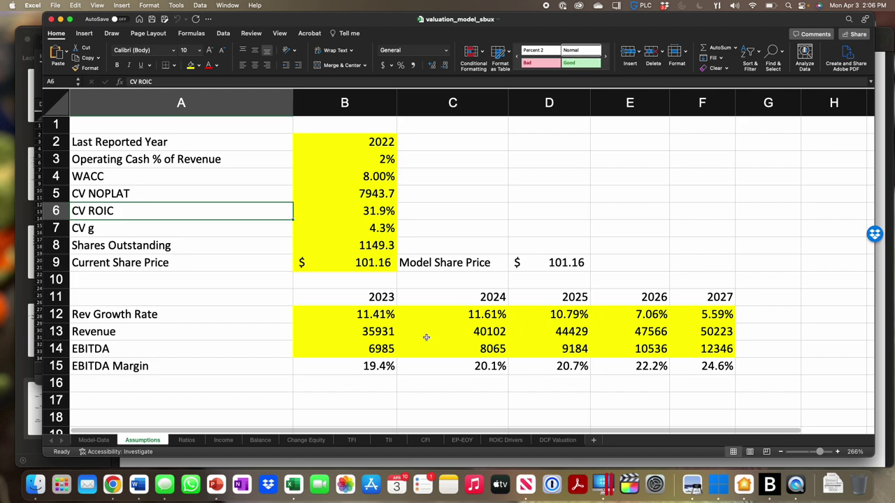
left_click(229, 6)
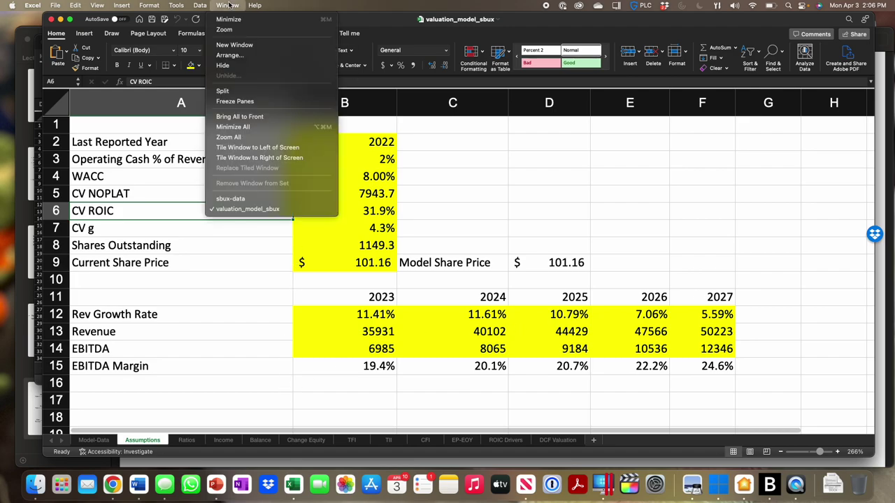
left_click(229, 199)
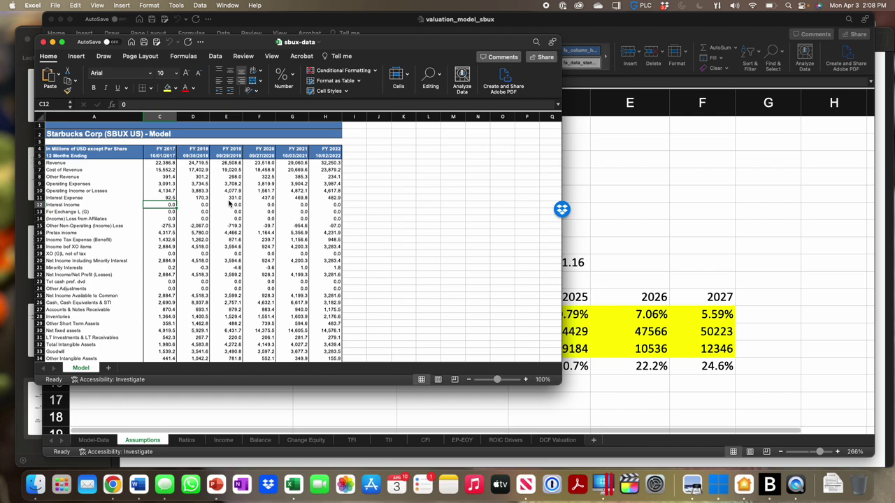
Step: Select the entire Model sheet in sbux-data, then view the Model-Data sheet through FY 2022 in the valuation_model_sbux workbook
left_click(38, 118)
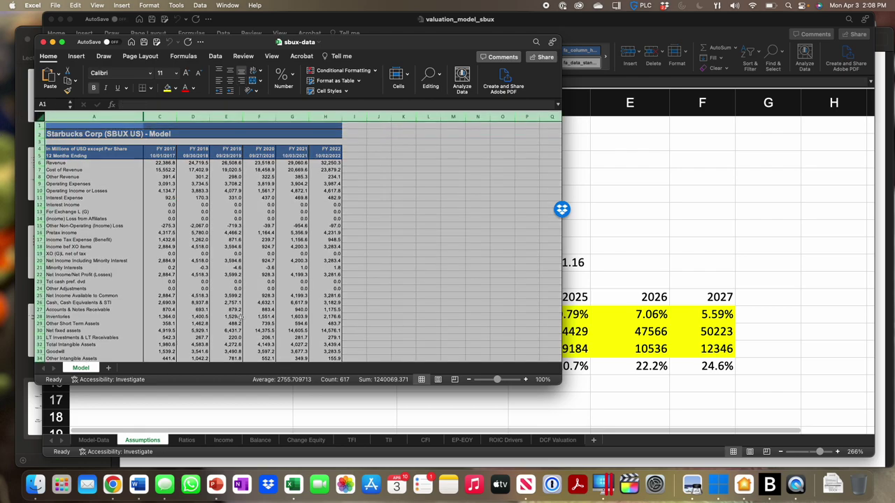
left_click(101, 441)
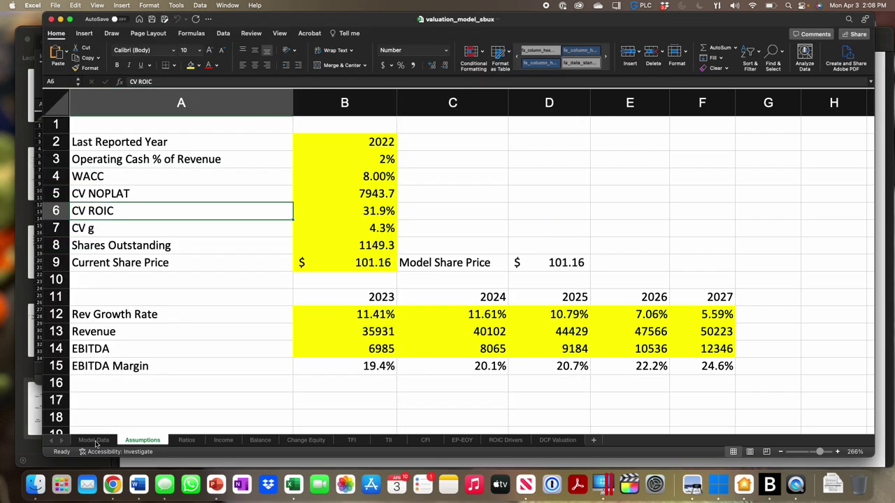
left_click(96, 441)
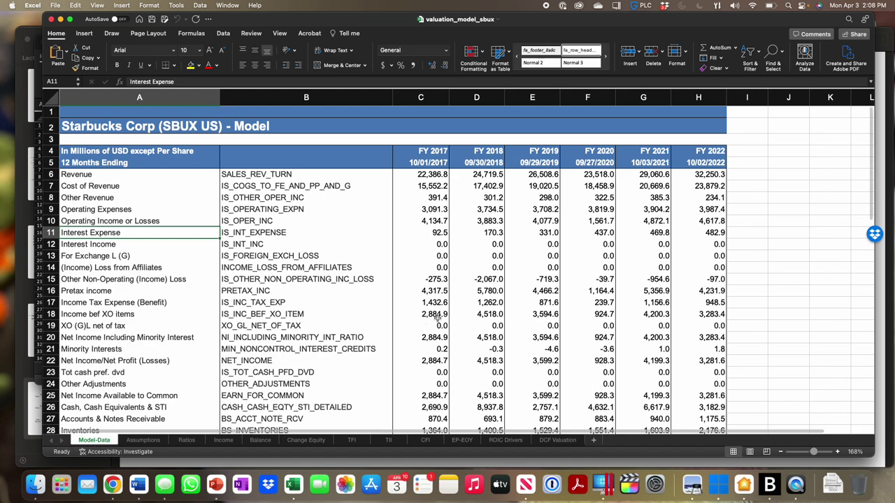
left_click(723, 151)
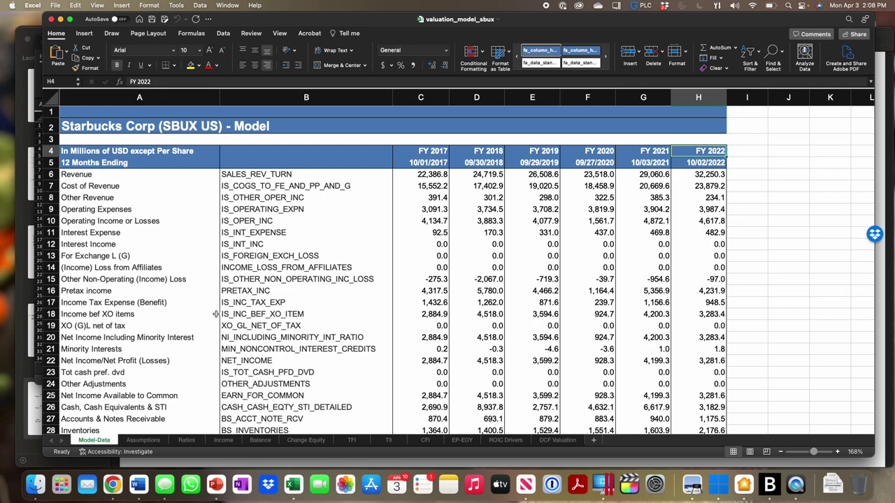
Step: Review the Assumptions sheet's inputs for last reported year, WACC, shares outstanding and 2023 revenue growth rate
left_click(142, 440)
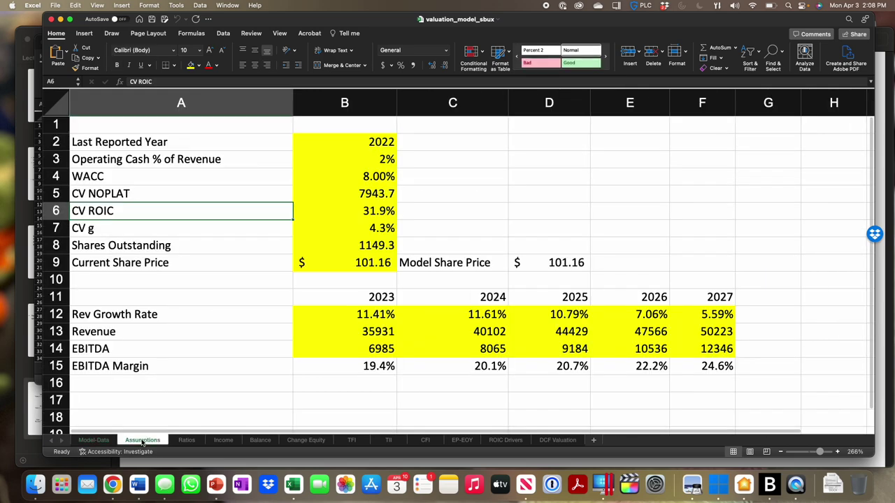
left_click(341, 143)
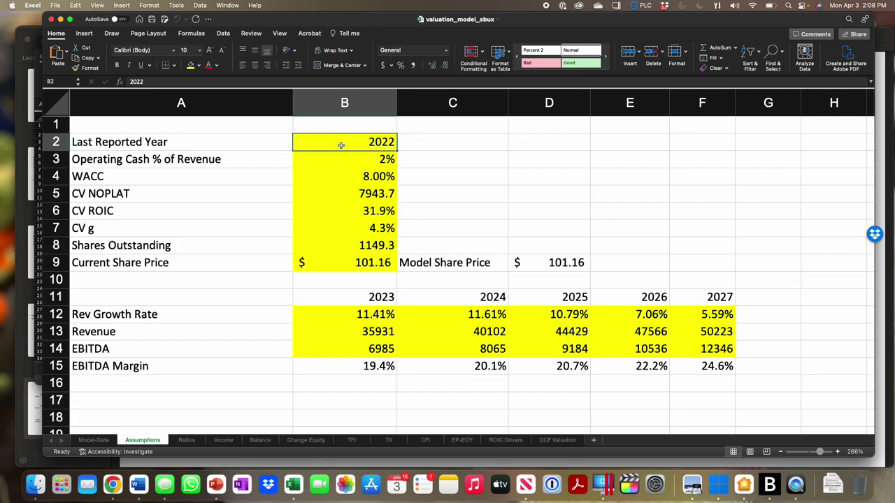
left_click(308, 181)
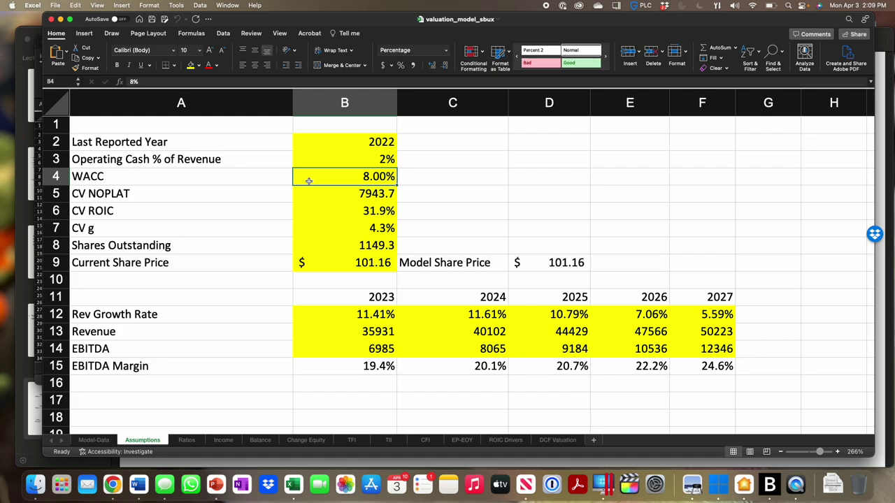
left_click(338, 251)
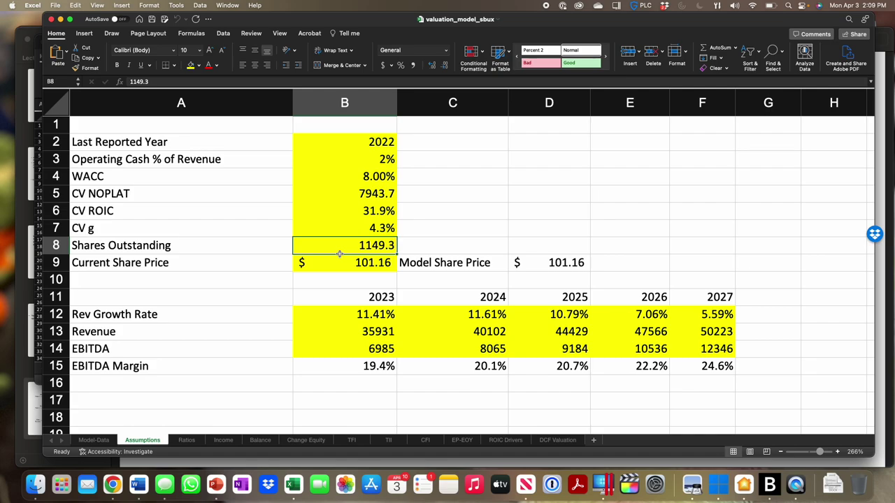
left_click(334, 312)
left_click(645, 395)
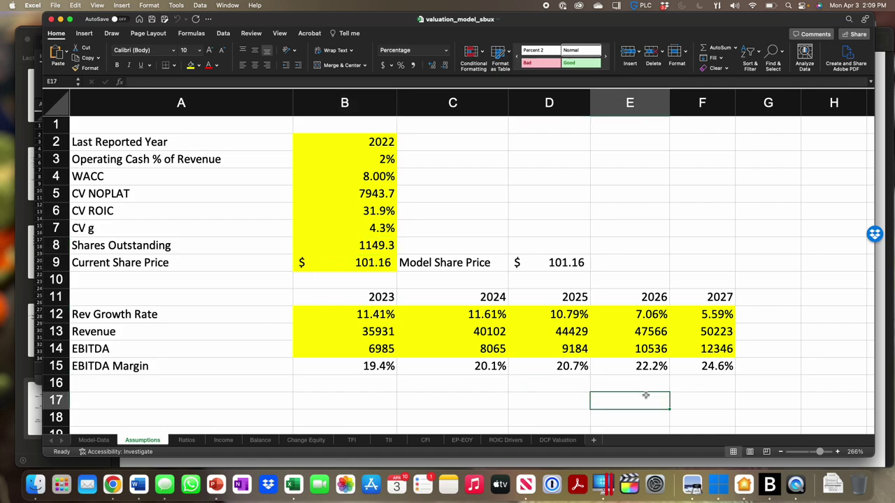
Step: Switch to the Bloomberg terminal and load the security SBUX US Equity
left_click(770, 488)
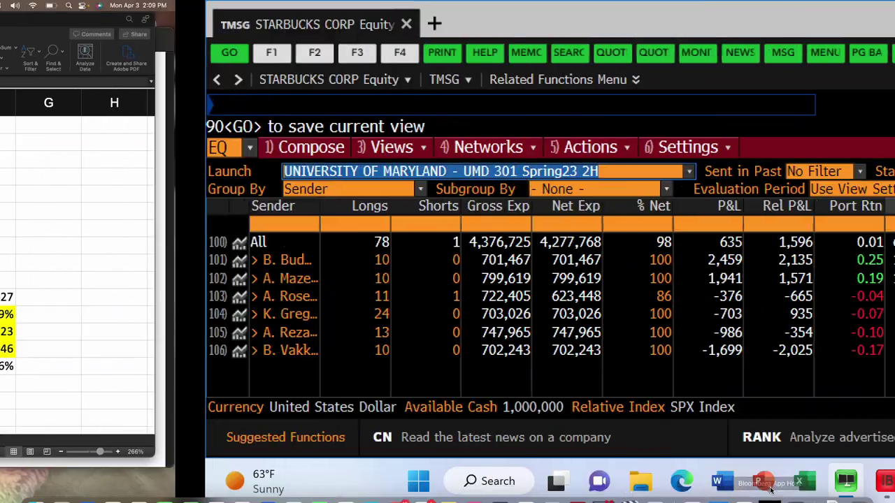
left_click(146, 177)
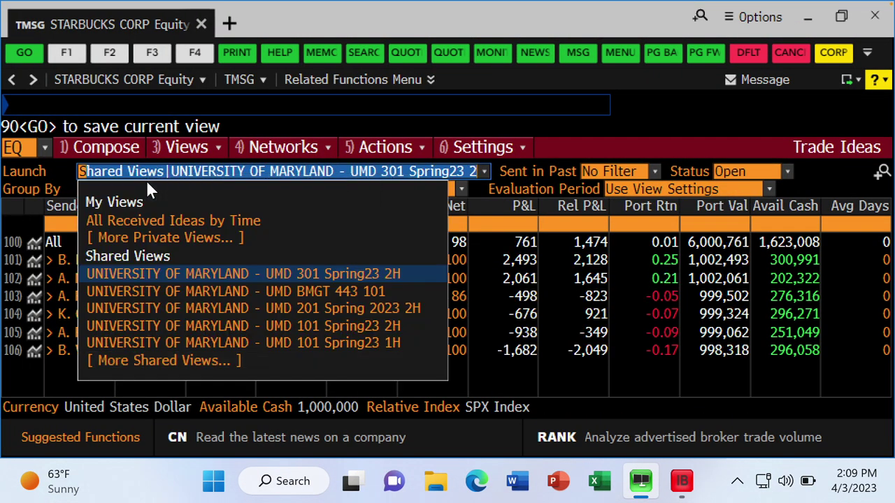
left_click(119, 106)
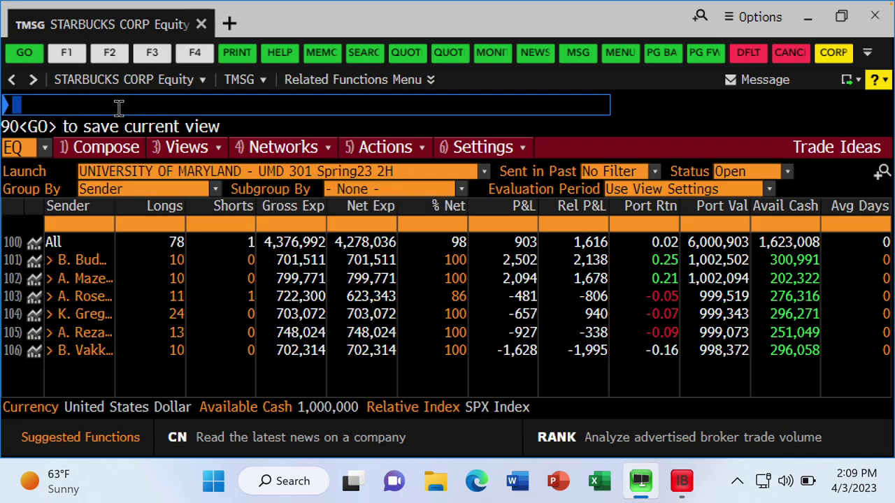
type("SBUX")
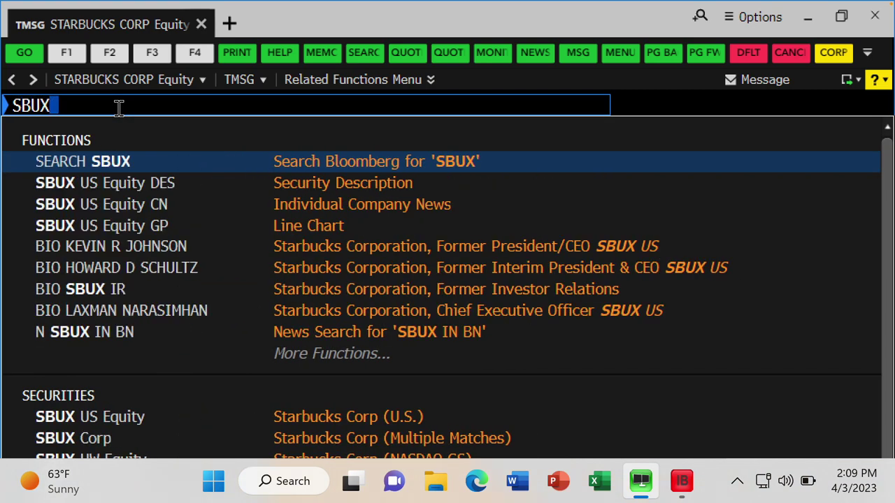
left_click(42, 416)
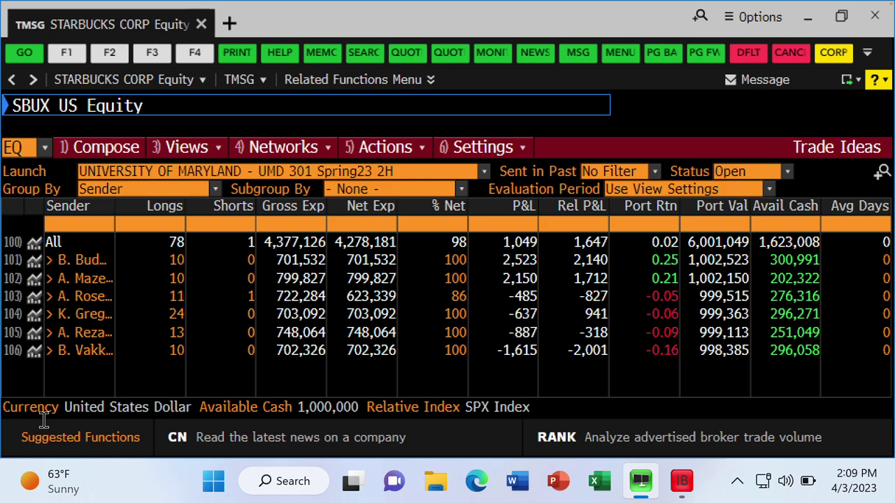
key("Return")
Step: Open the Consensus Overview (EEO) and examine the headline growth and headline estimates through FY 2027
type("EEO")
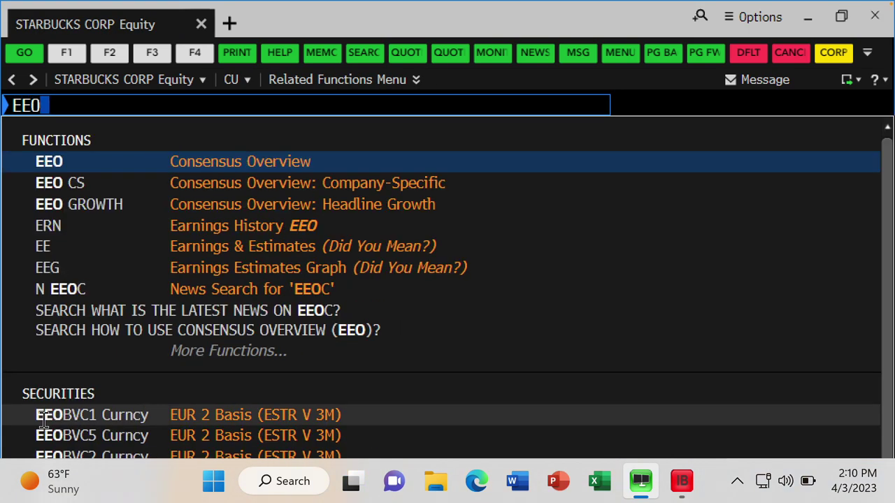
key("Return")
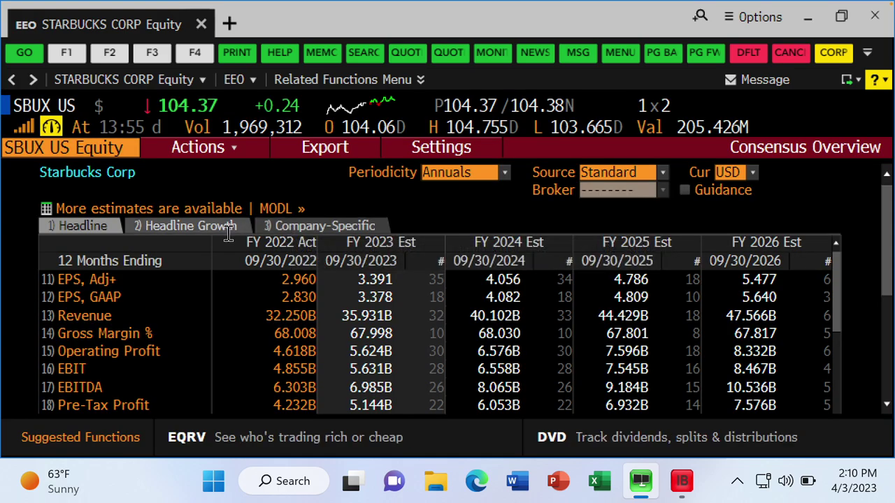
left_click(227, 227)
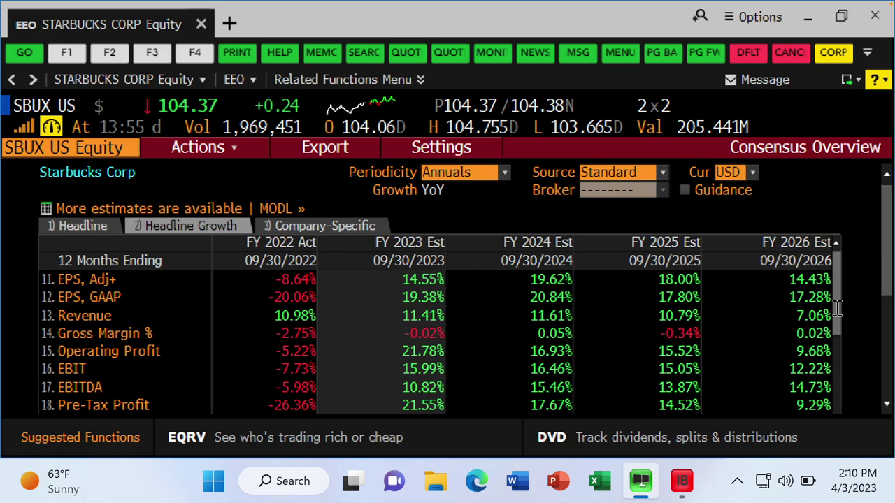
scroll(844, 315, "down", 5)
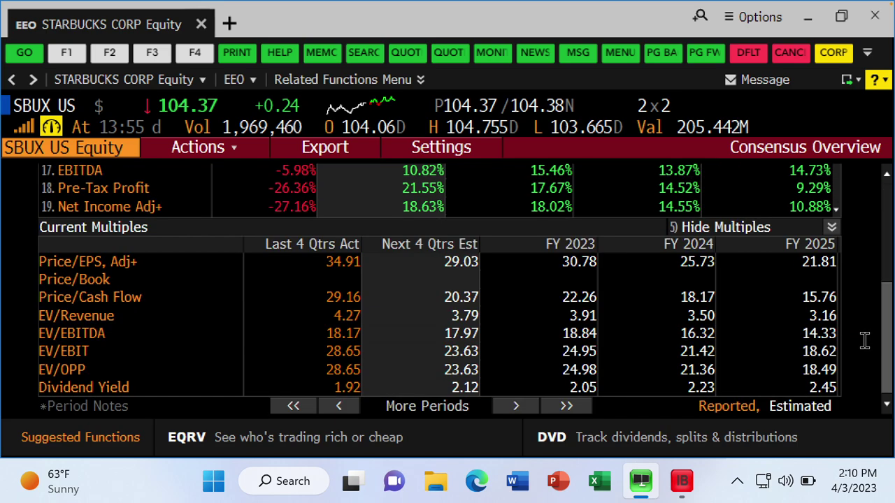
left_click(516, 406)
scroll(664, 316, "up", 5)
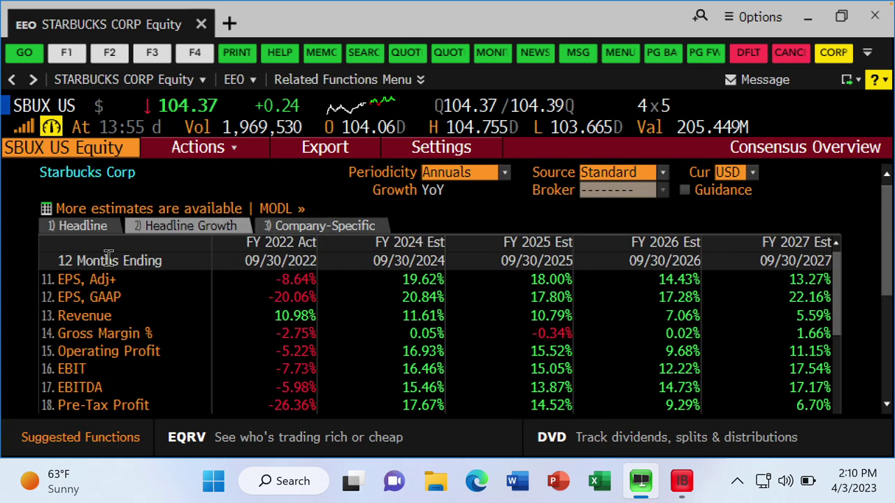
left_click(91, 233)
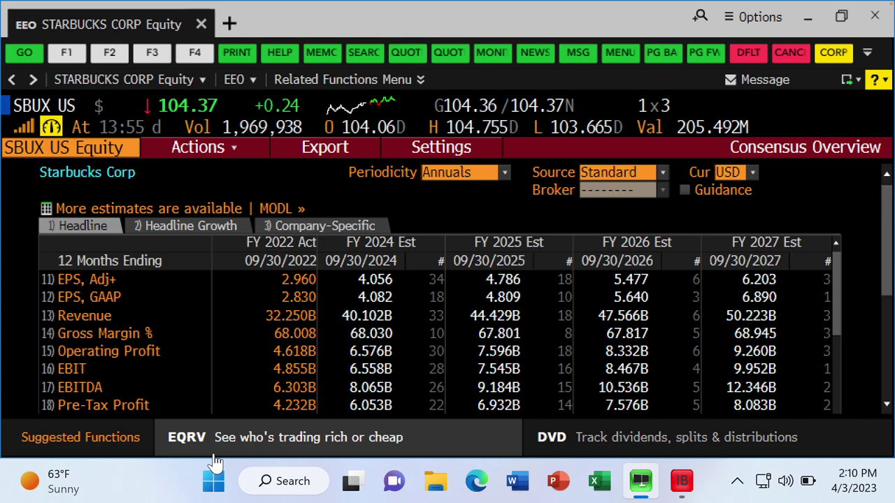
Step: Switch back to the valuation workbook in Excel and check the forecast revenue growth, EBITDA and EBITDA margin formula on the Assumptions sheet
key("super+Tab")
key("super+Tab")
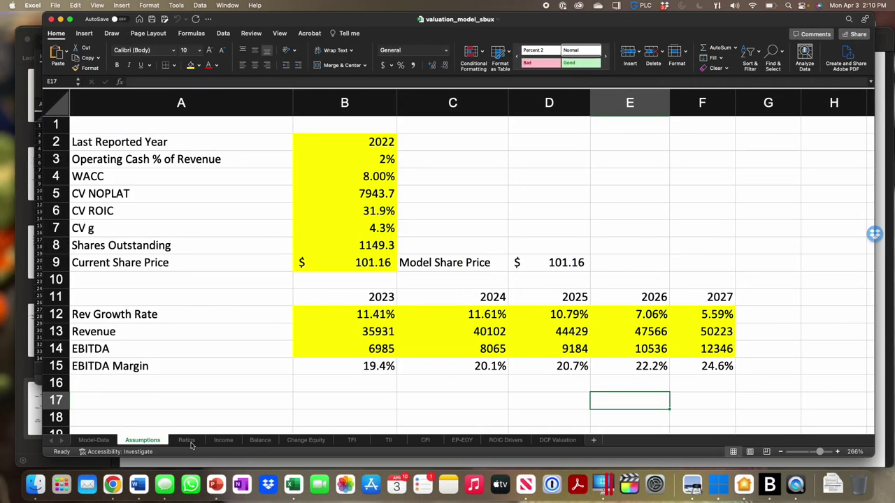
left_click(367, 315)
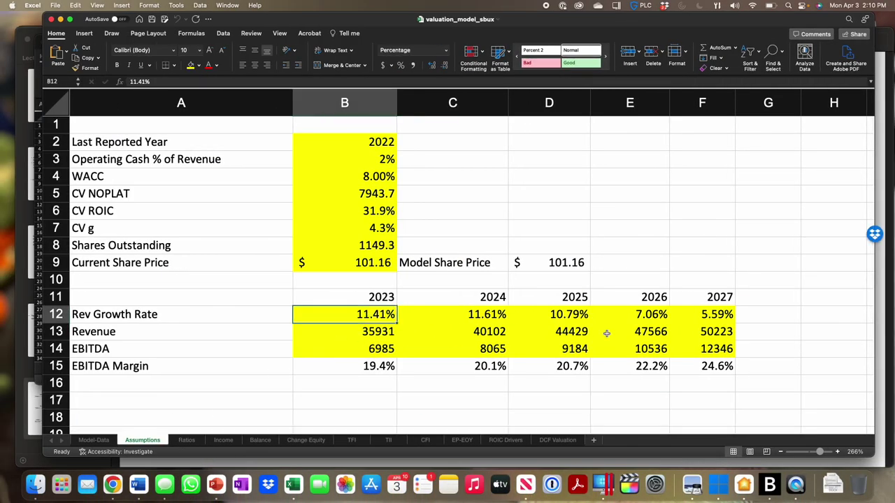
left_click(664, 343)
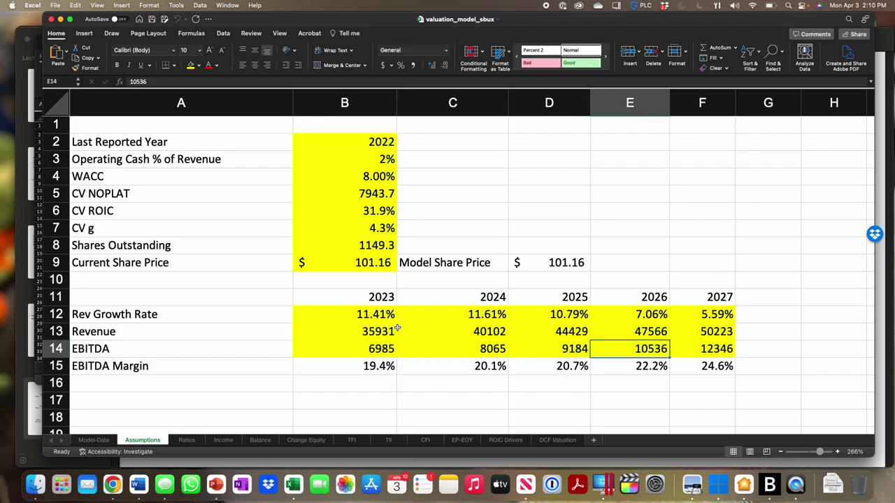
left_click(368, 366)
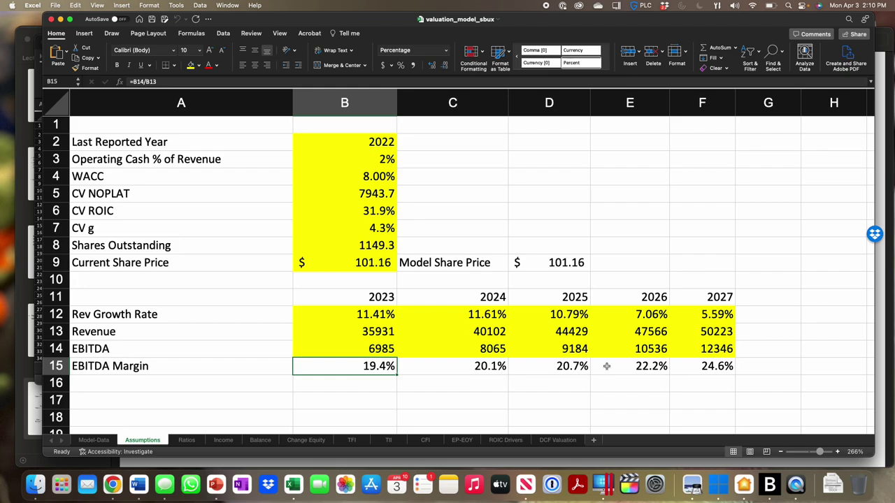
Step: Open the Ratios sheet and examine the historical and forecast operating and balance sheet ratios
left_click(190, 439)
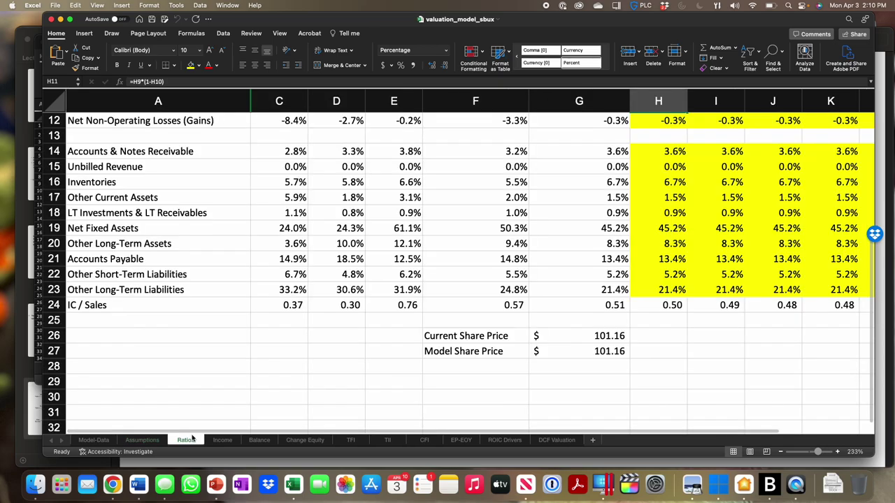
scroll(462, 345, "up", 5)
scroll(462, 345, "down", 2)
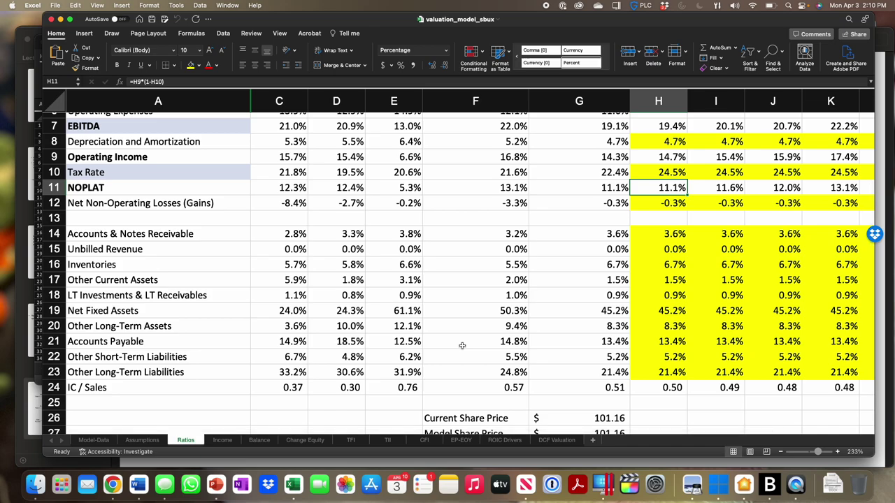
scroll(462, 345, "up", 2)
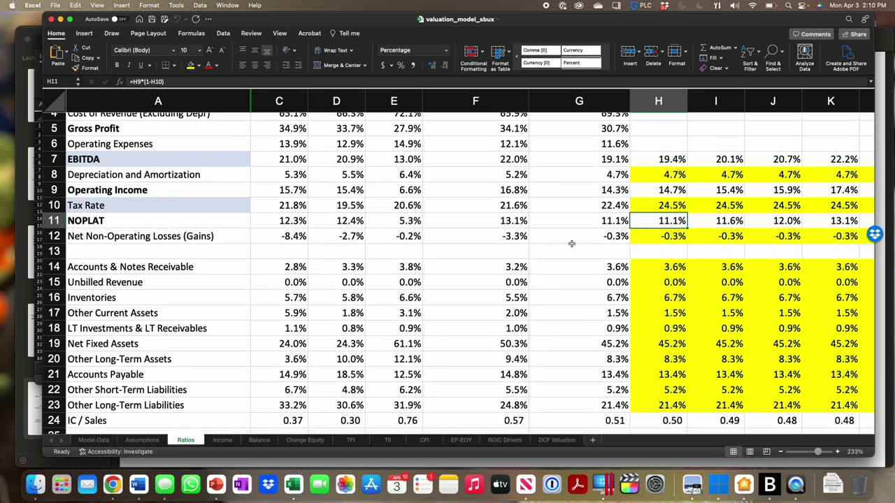
Step: Switch to the Bloomberg terminal, open Starbucks' Company Guidance (GUID) and find the tax rate guidance
left_click(768, 484)
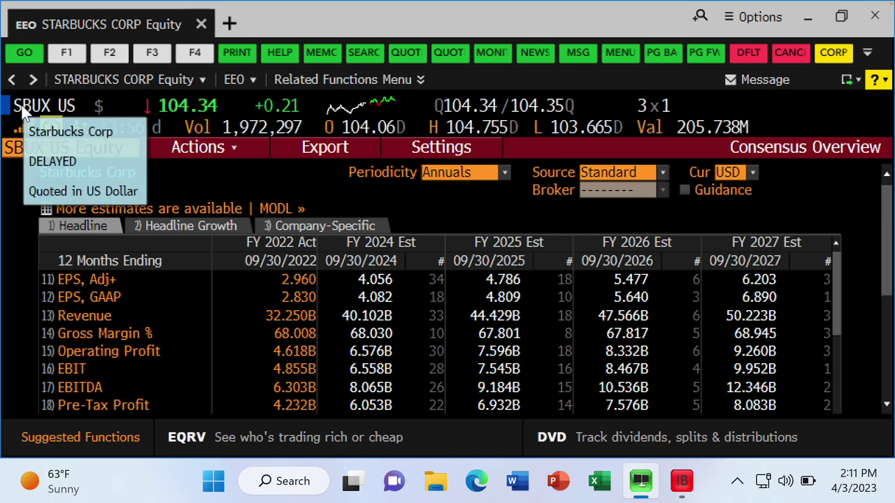
type("GUID")
key("Return")
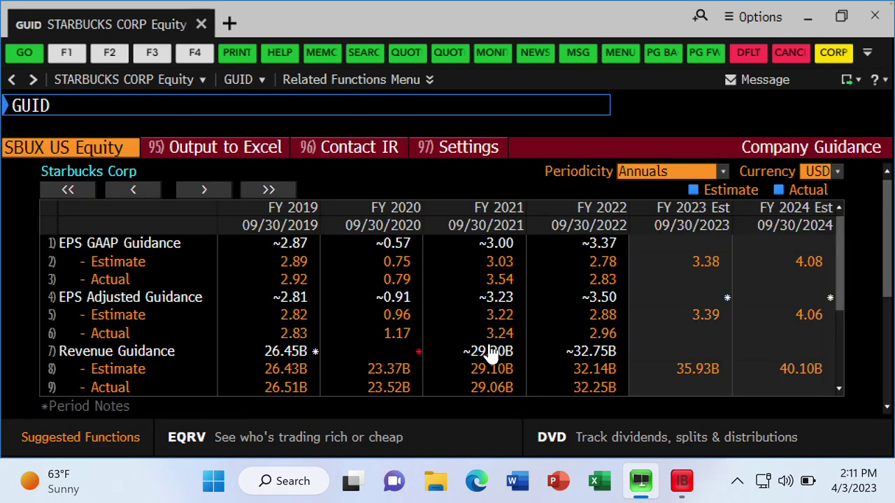
scroll(490, 346, "down", 3)
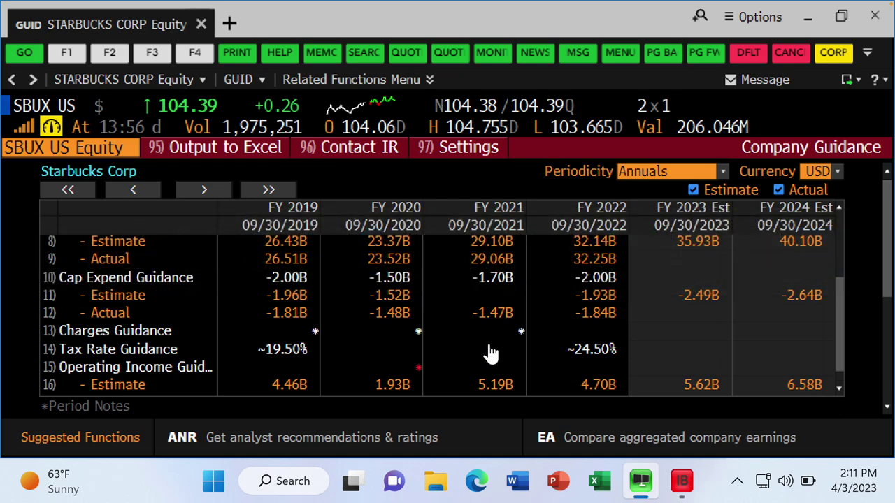
Step: Switch back to the valuation workbook in Excel, review the forecast ratios and check the continuing value growth rate (CV g) on the Assumptions sheet
key("super+Tab")
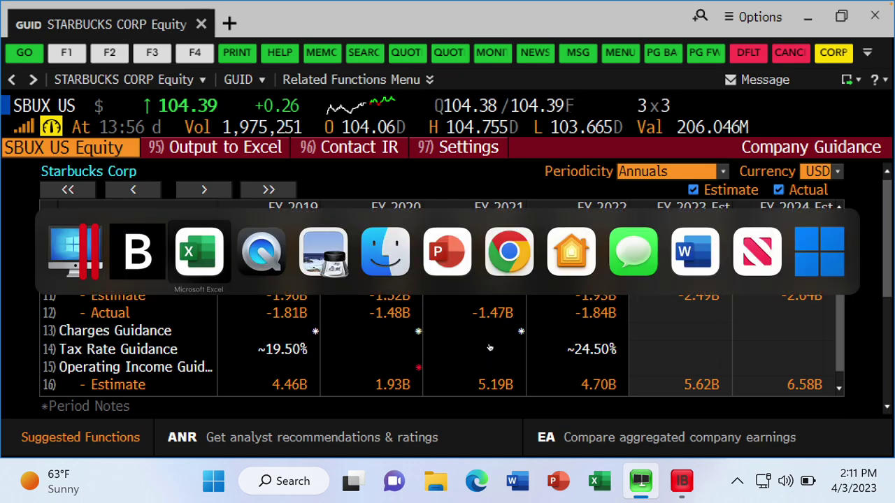
scroll(622, 297, "up", 2)
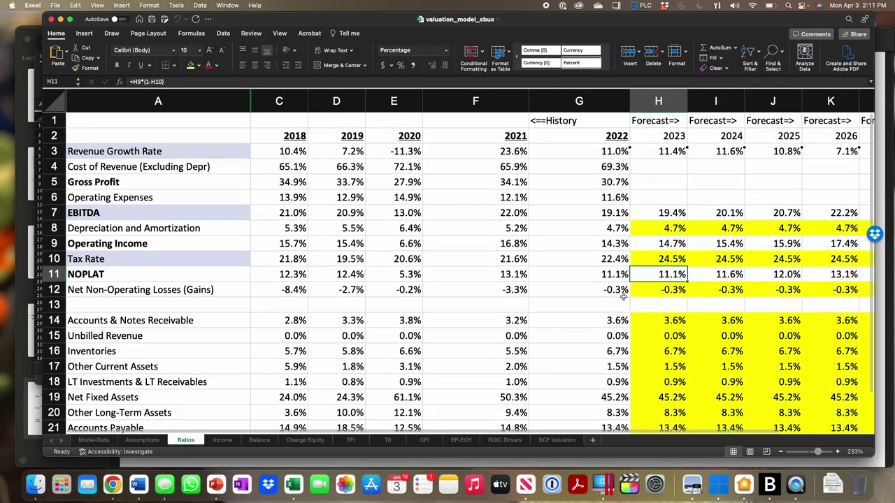
scroll(722, 282, "right", 3)
scroll(722, 283, "left", 2)
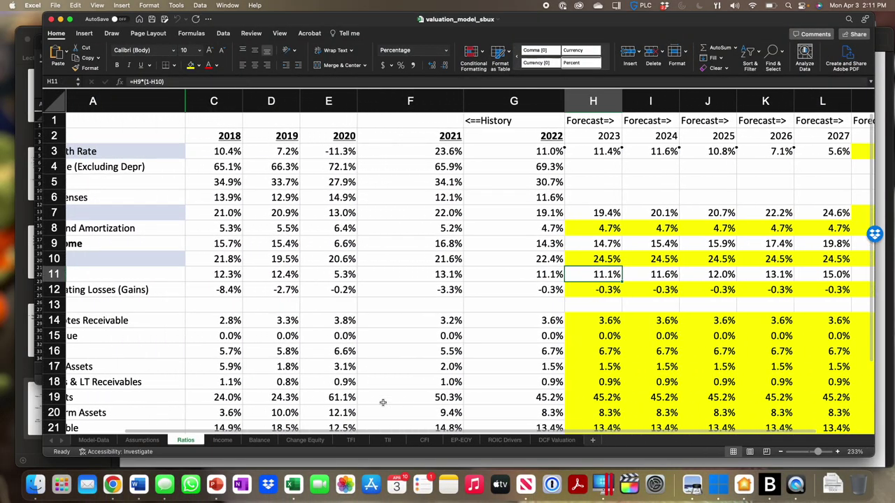
left_click(141, 441)
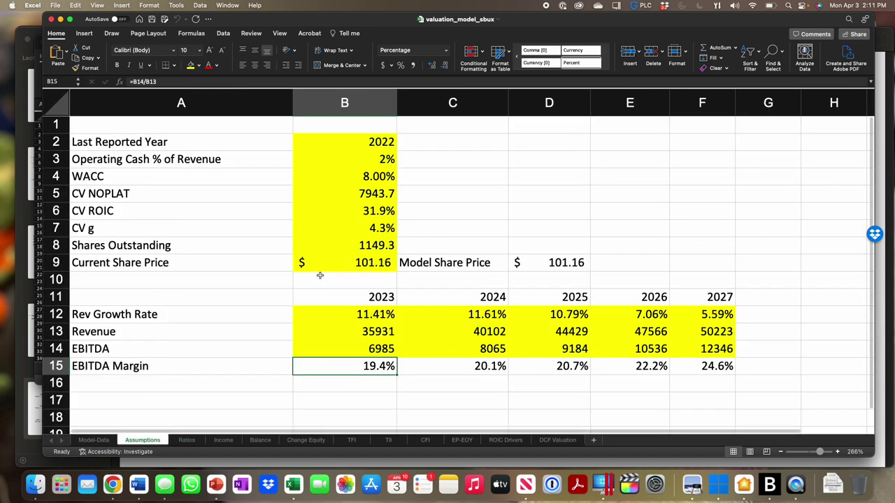
left_click(349, 234)
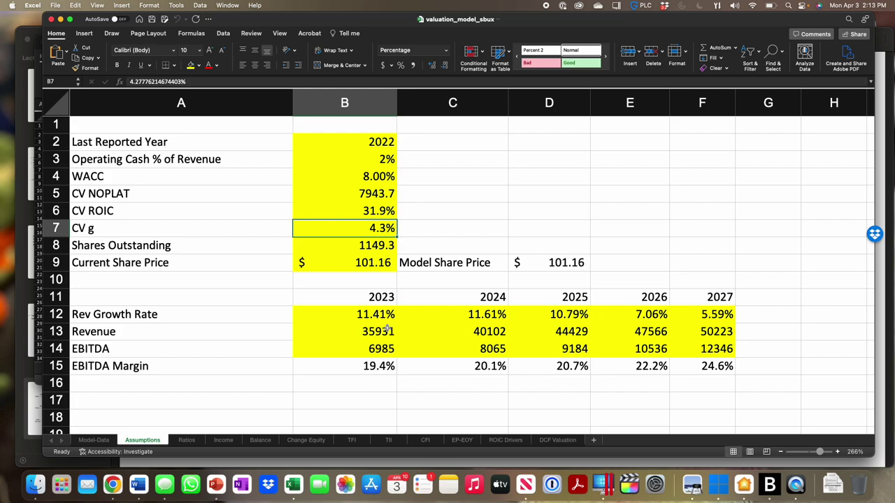
Step: Open the DCF Valuation sheet and check the formulas behind enterprise value, operating value and non-operating value
left_click(566, 440)
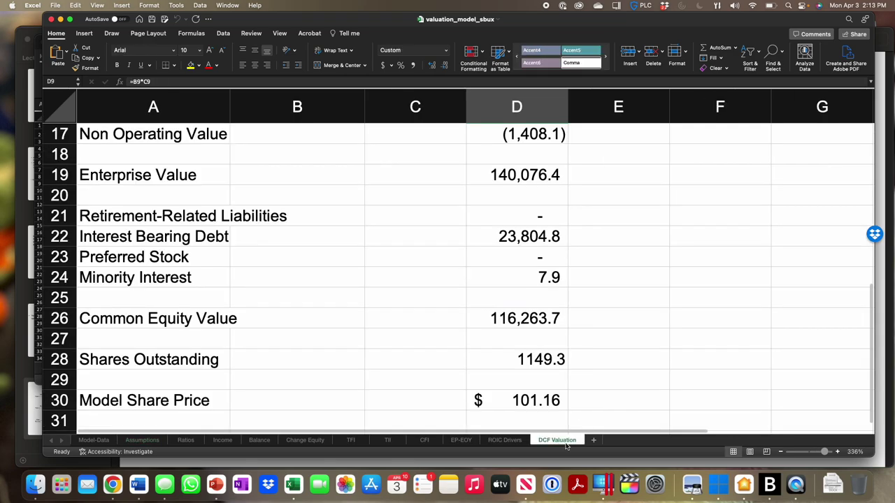
left_click(659, 365)
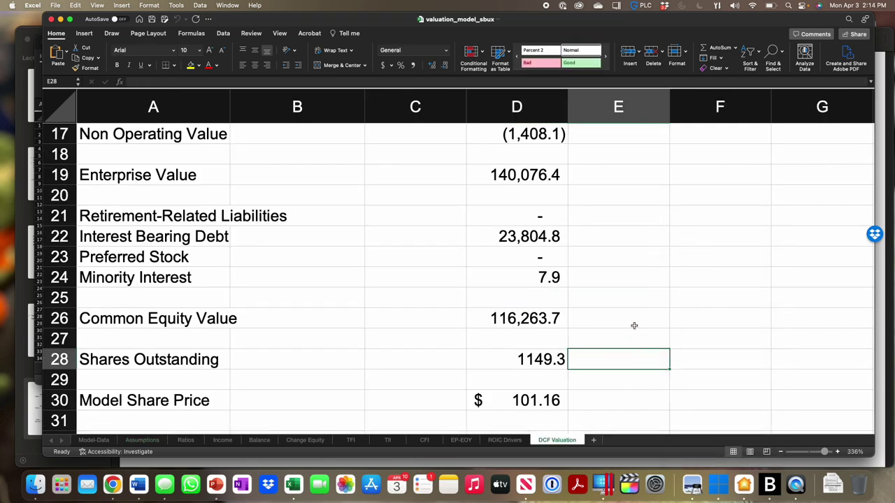
scroll(634, 326, "up", 5)
left_click(545, 320)
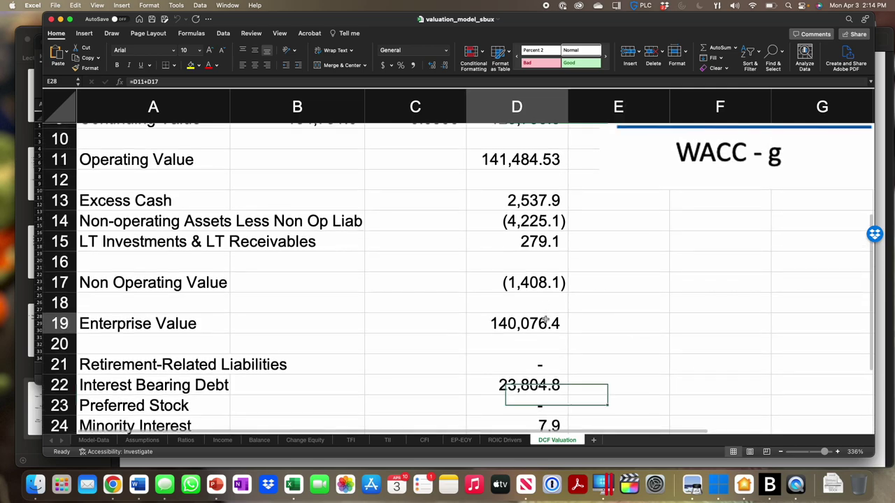
scroll(545, 319, "up", 1)
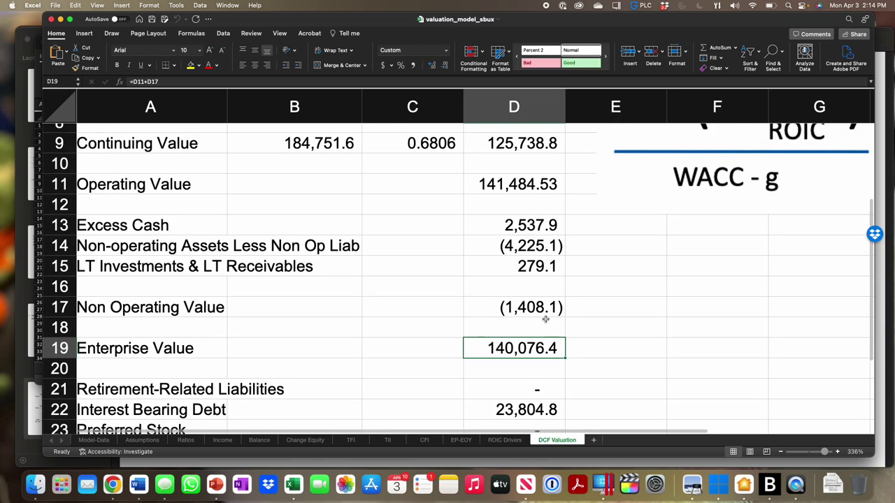
left_click(520, 179)
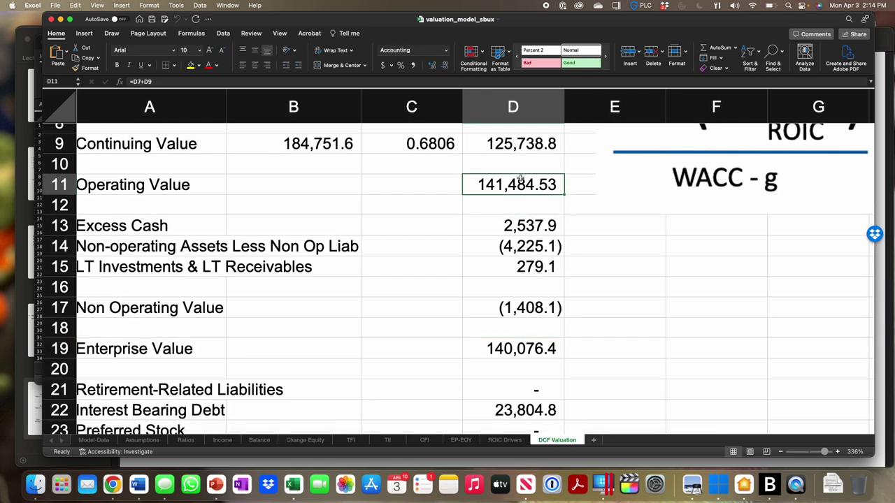
left_click(501, 310)
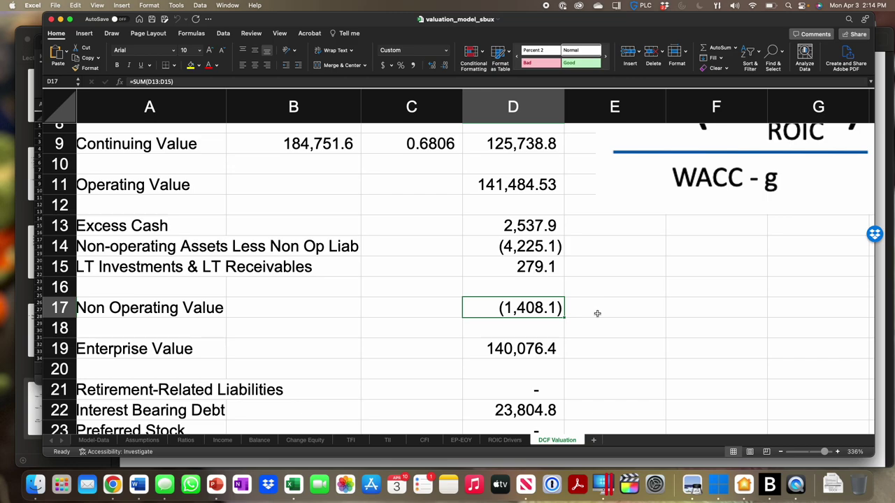
Step: Inspect the formulas for the continuing value, the operating value of the first 5 years and their sum on the DCF Valuation sheet
scroll(596, 313, "up", 4)
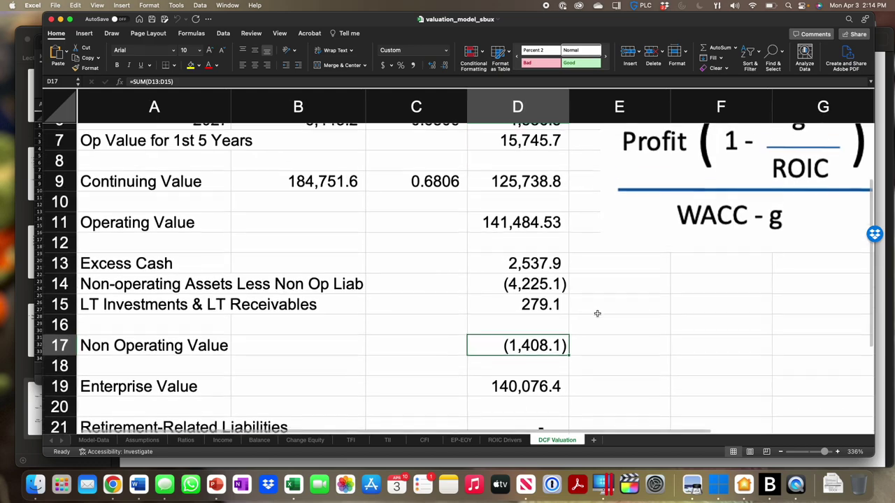
left_click(543, 241)
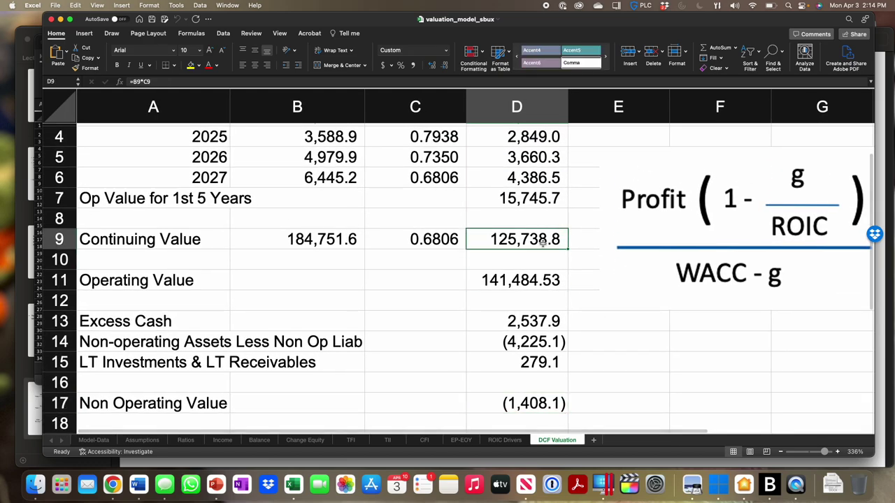
scroll(543, 241, "up", 2)
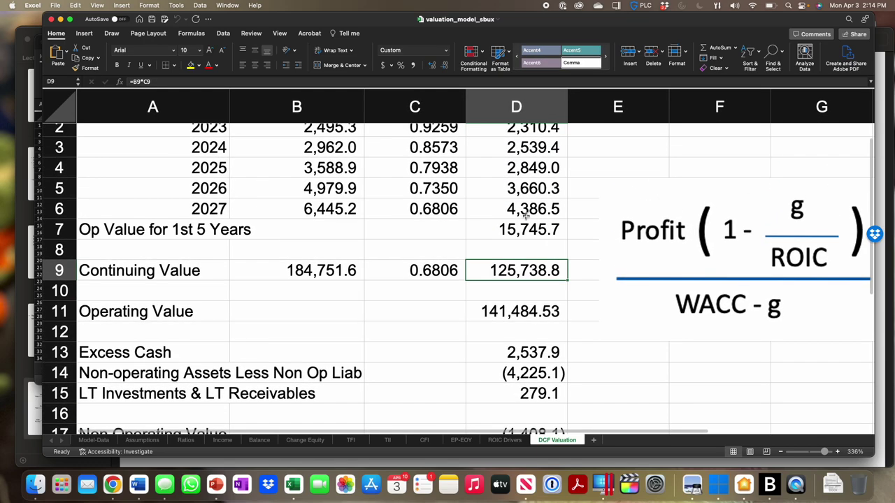
left_click(526, 227)
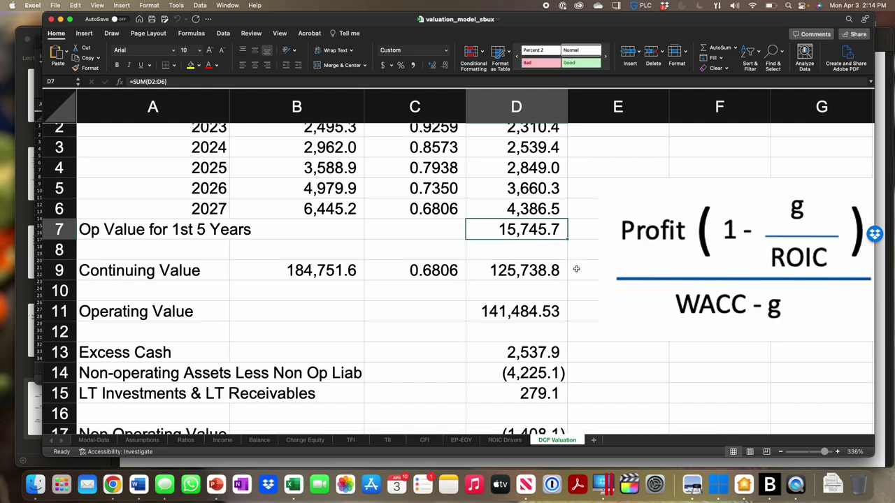
left_click(493, 314)
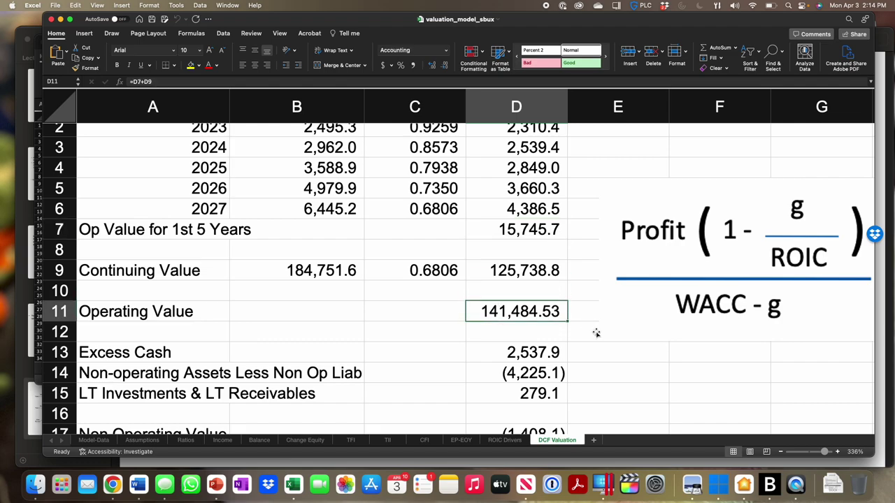
left_click(500, 271)
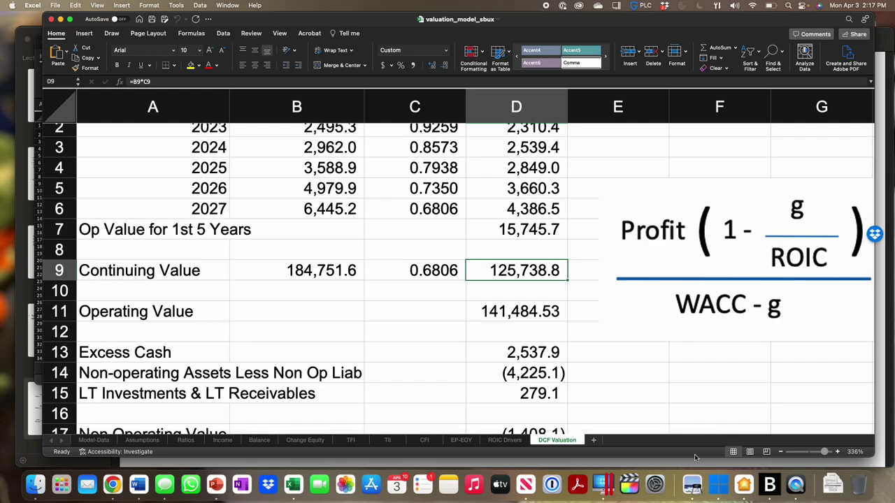
Step: Switch to Lecture 6.pdf in Preview and find the slide deriving the enterprise value to EBIT multiple from the key value driver formula
left_click(692, 486)
scroll(632, 389, "up", 10)
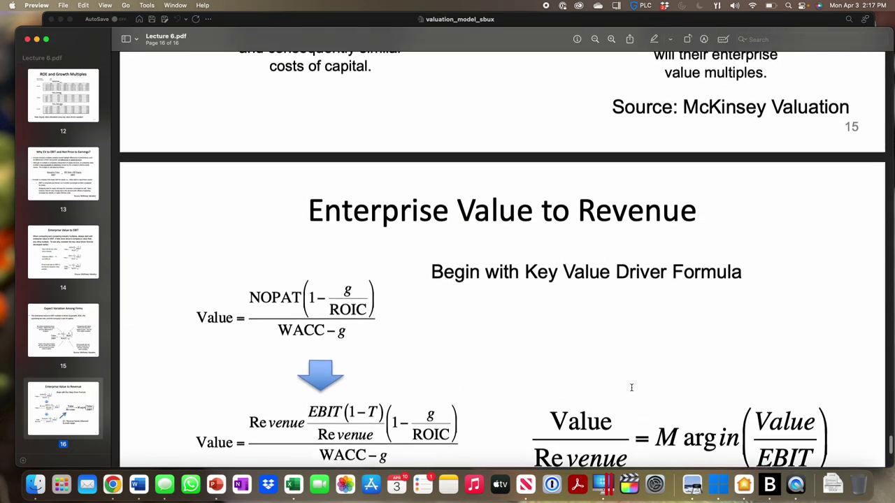
scroll(631, 395, "up", 5)
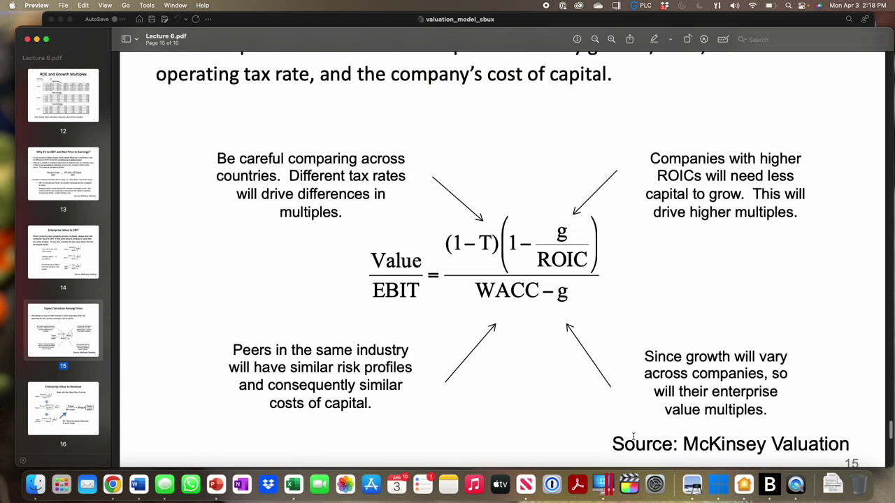
scroll(650, 295, "up", 10)
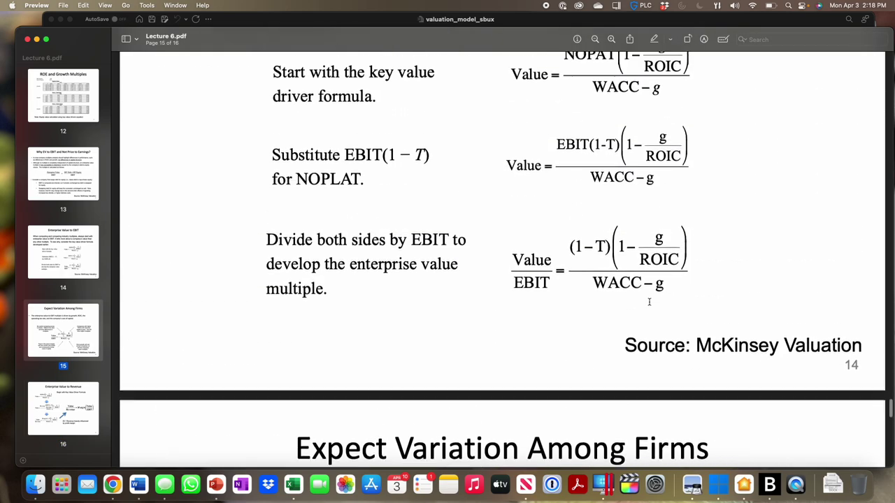
scroll(649, 307, "up", 4)
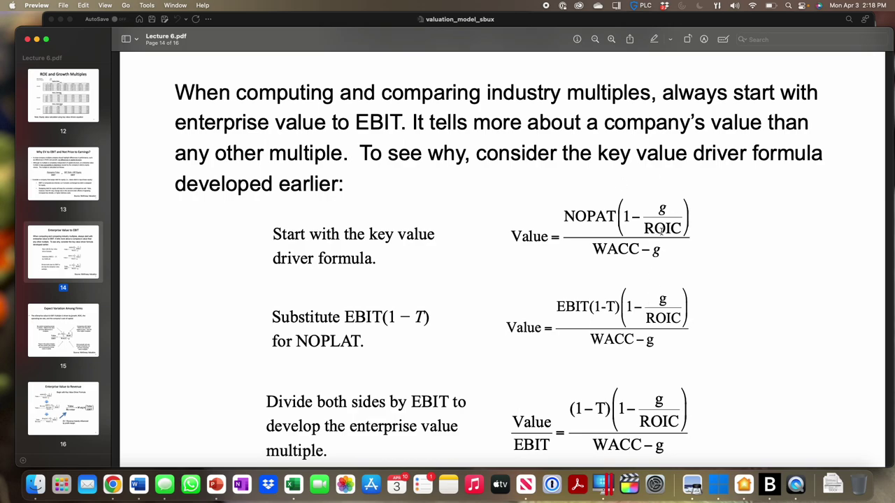
scroll(661, 231, "down", 3)
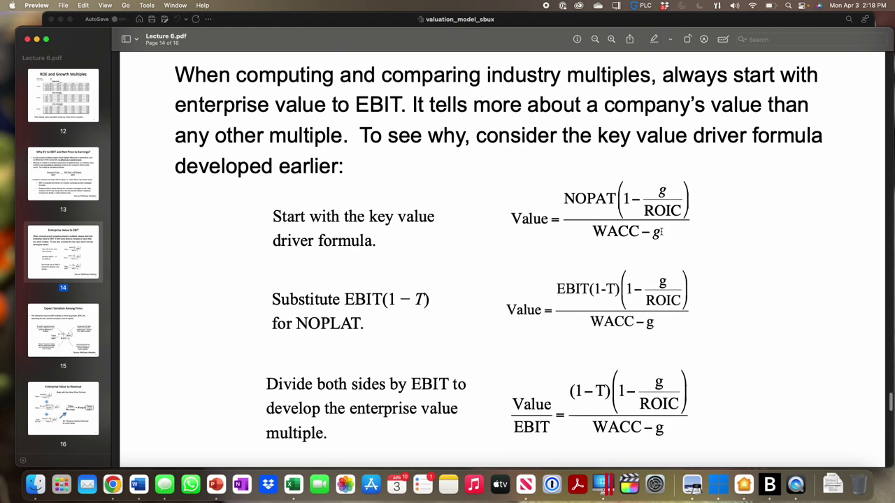
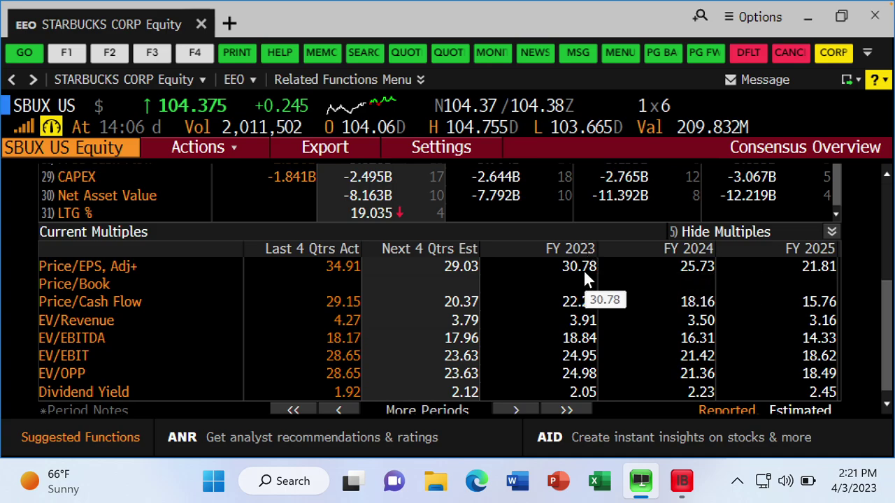
Step: Compare the FY 2023 and FY 2024 adjusted EPS consensus estimates with the matching Price/EPS values under Current Multiples
scroll(583, 271, "up", 10)
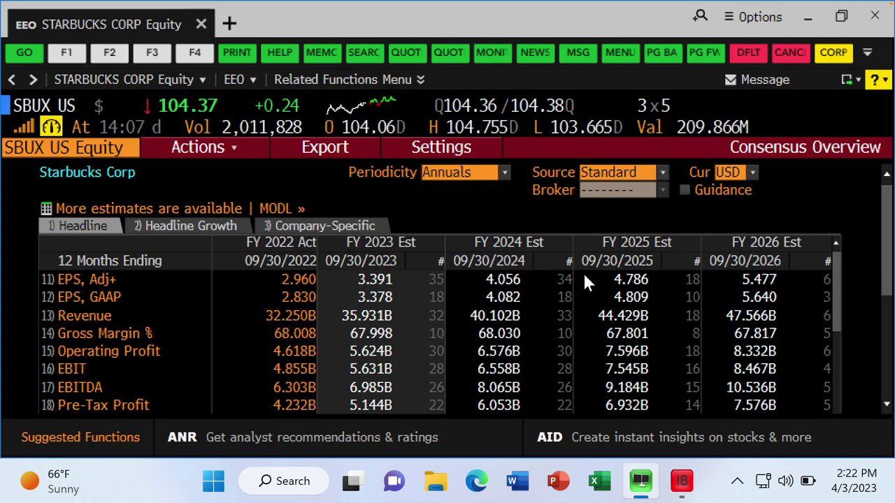
mouse_move(198, 114)
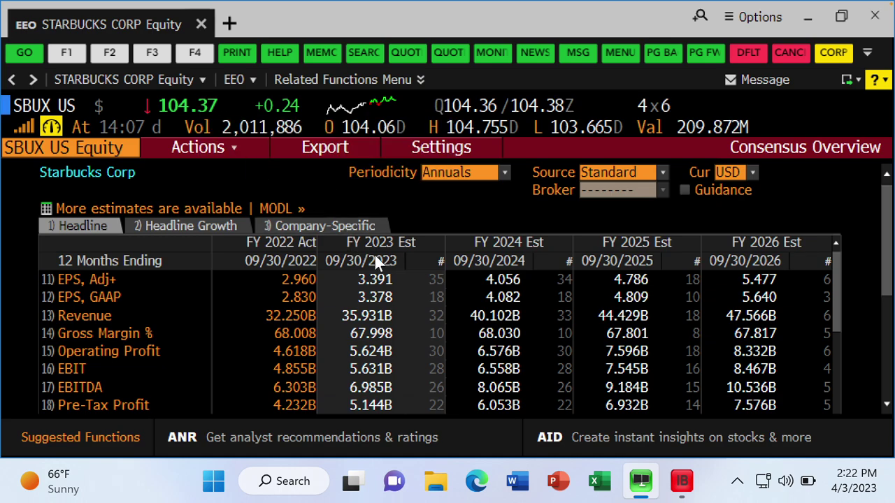
mouse_move(392, 287)
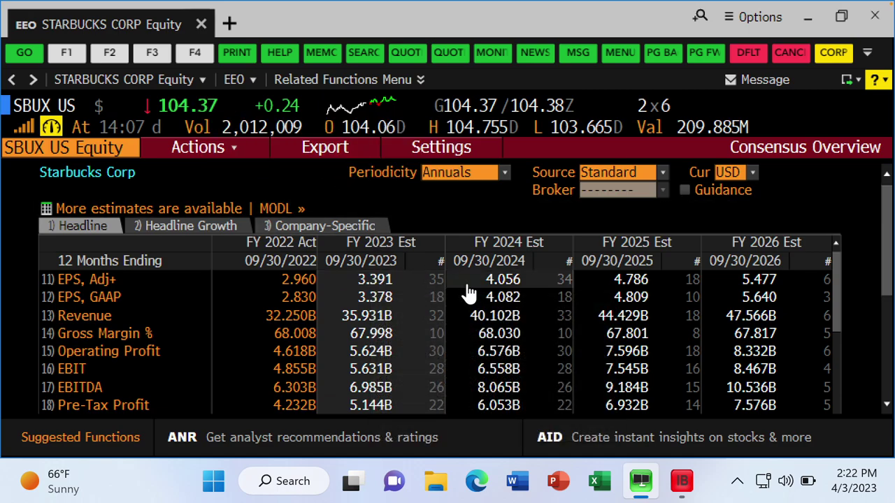
scroll(424, 287, "down", 1)
scroll(424, 287, "down", 5)
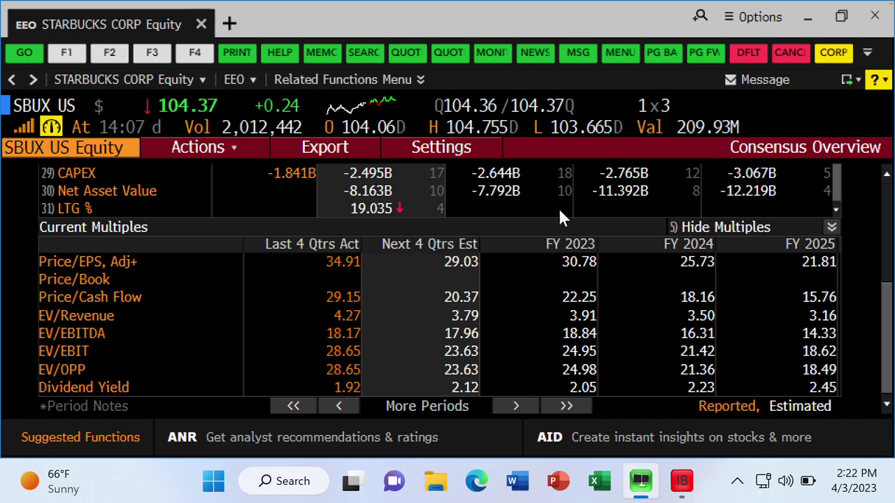
scroll(561, 221, "up", 8)
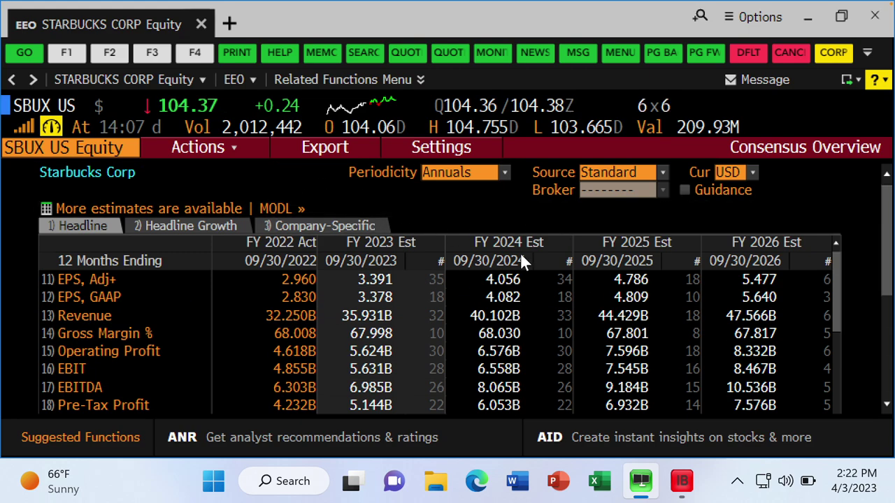
mouse_move(513, 283)
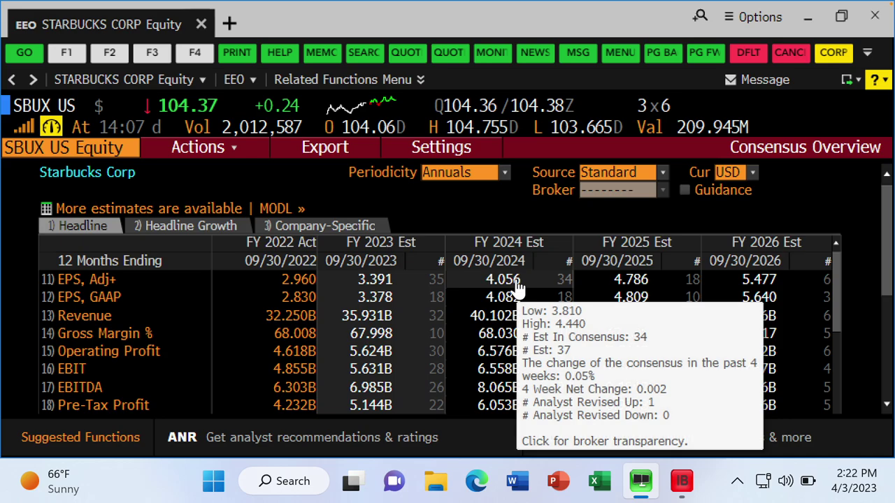
scroll(515, 287, "down", 5)
scroll(517, 290, "down", 3)
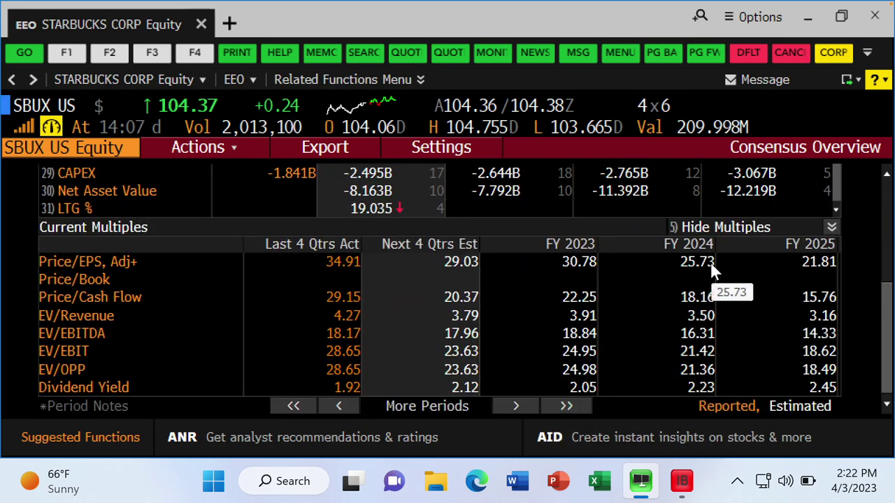
Step: Examine the FY 2024 EBIT consensus estimate and the enterprise value multiples under Current Multiples
scroll(712, 270, "up", 10)
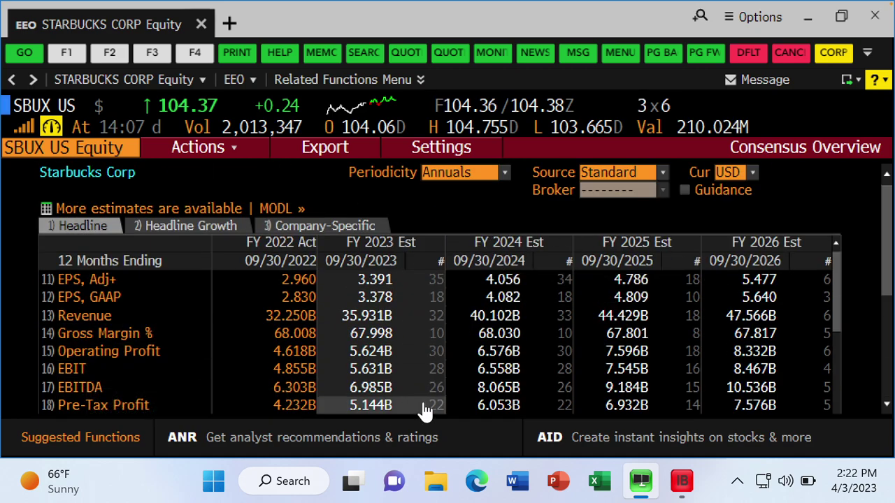
mouse_move(522, 381)
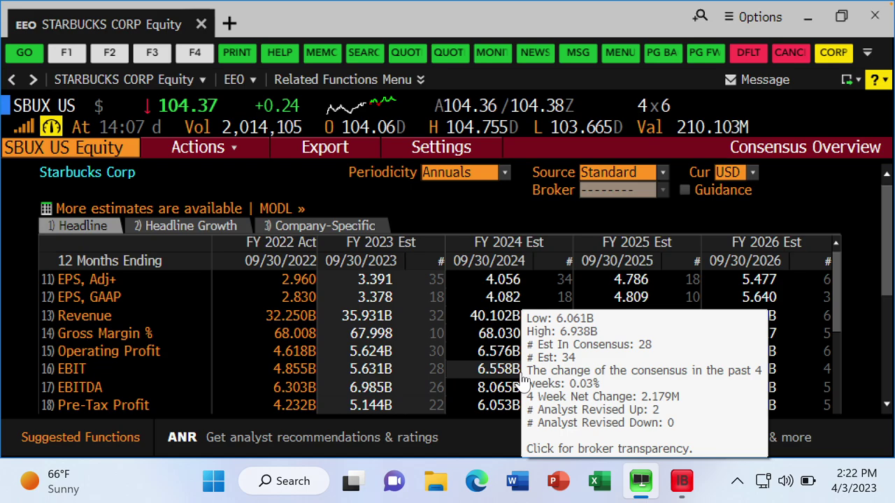
scroll(535, 377, "down", 5)
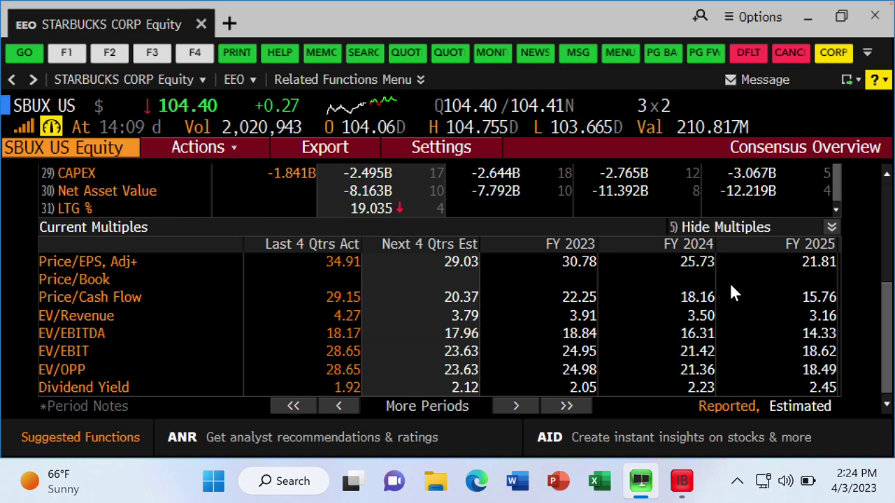
Step: Switch to Lecture 6.pdf in Preview and review the Enterprise Value to Revenue slide on page 16
key("super+Tab")
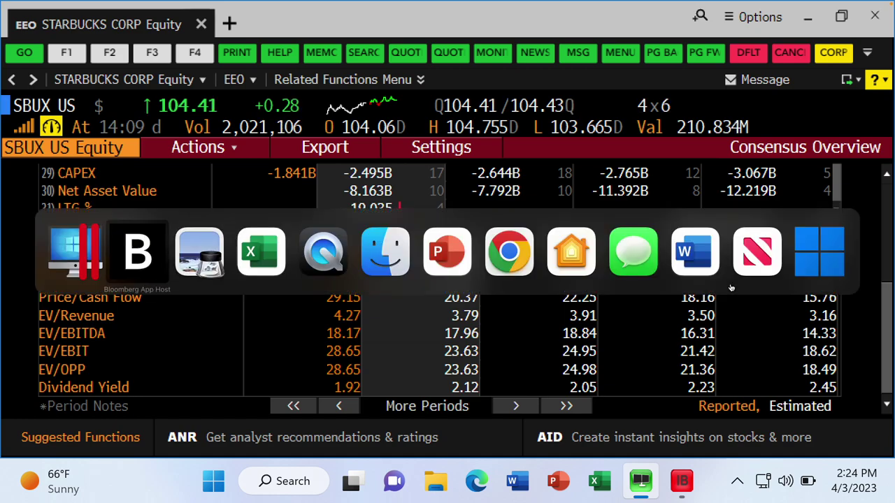
key("super+Tab")
key("super+Tab")
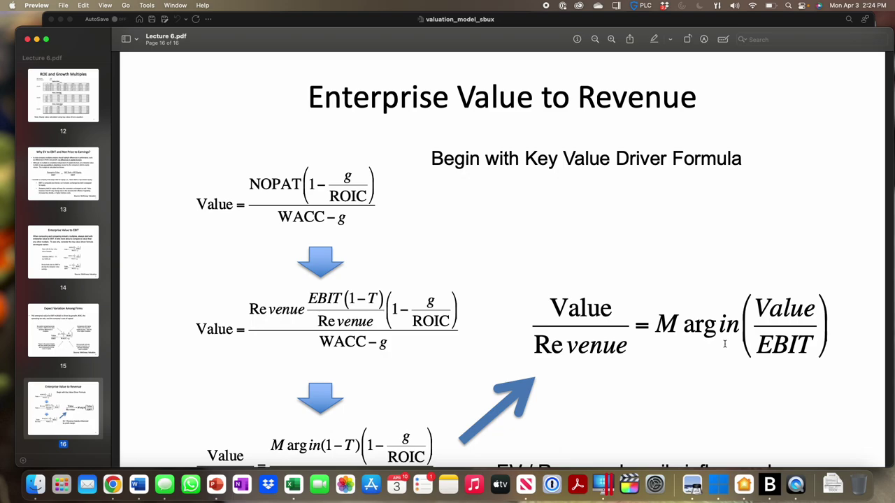
Step: Switch to the valuation_model_sbux workbook in Excel and examine the Operating Income margins on the Ratios sheet through the 2028 forecast
key("super+Tab")
key("super+Tab")
key("super+Tab")
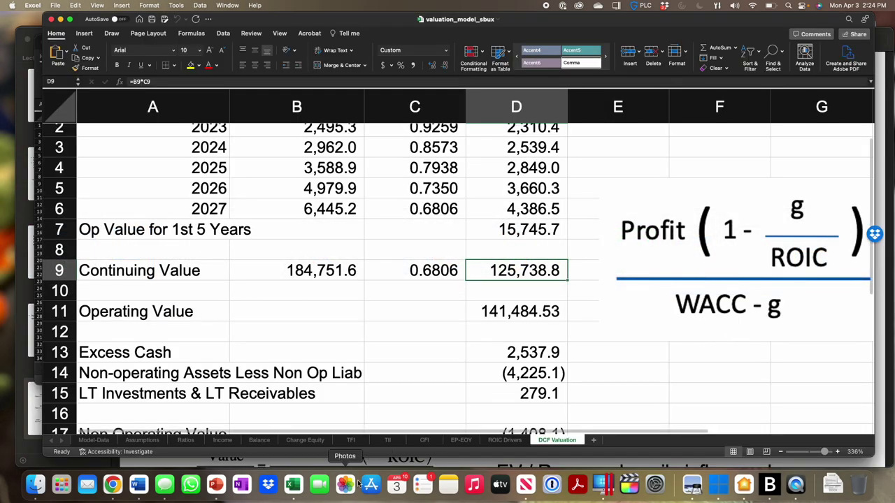
left_click(185, 440)
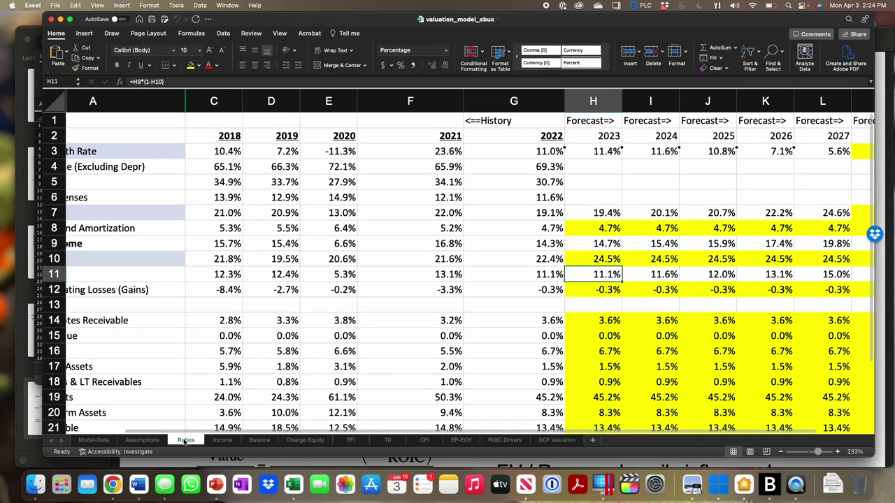
scroll(448, 280, "left", 3)
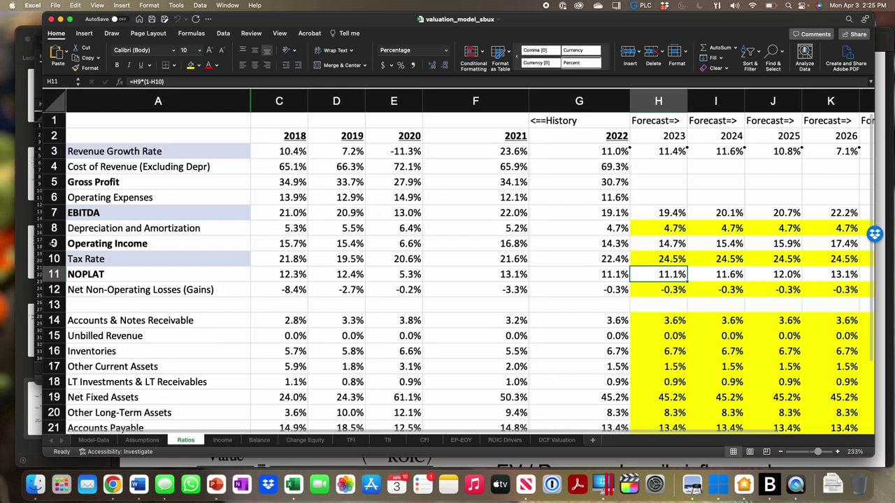
left_click(53, 243)
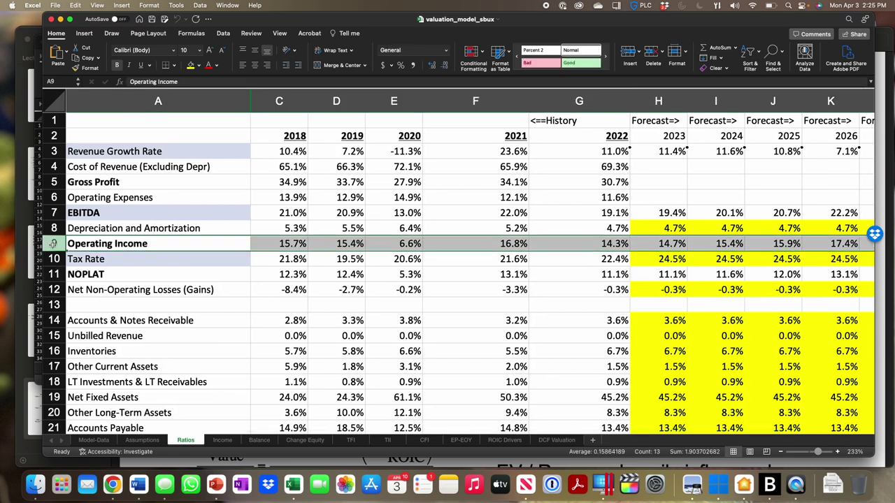
scroll(601, 231, "right", 5)
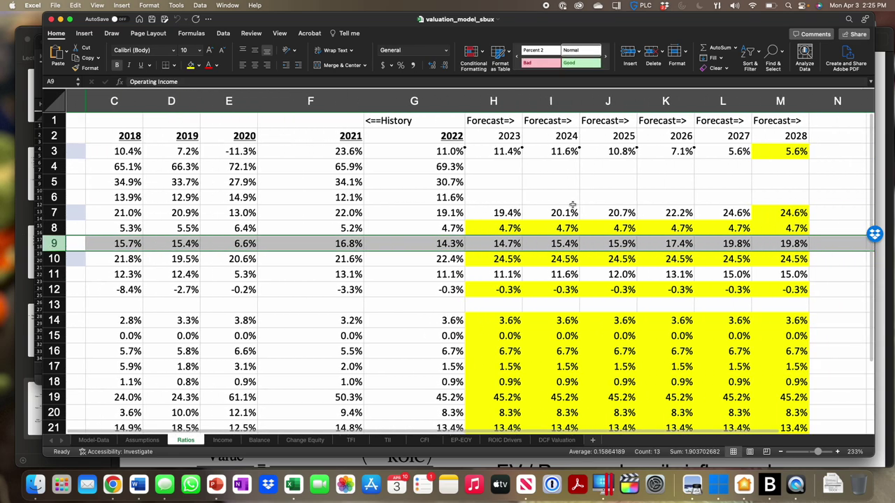
left_click(593, 245)
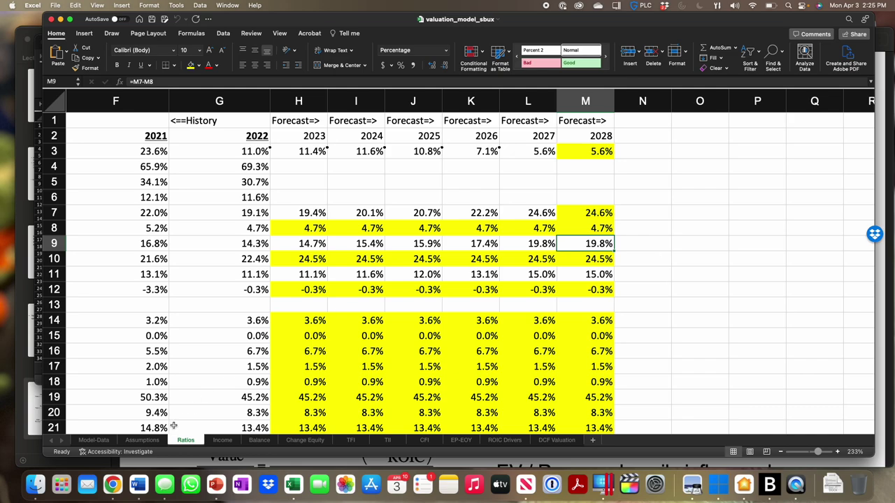
Step: On the Assumptions sheet, enter the labels "EV / Revenue" in A17 and "EV / EBIT" in A18
left_click(157, 441)
scroll(289, 339, "down", 5)
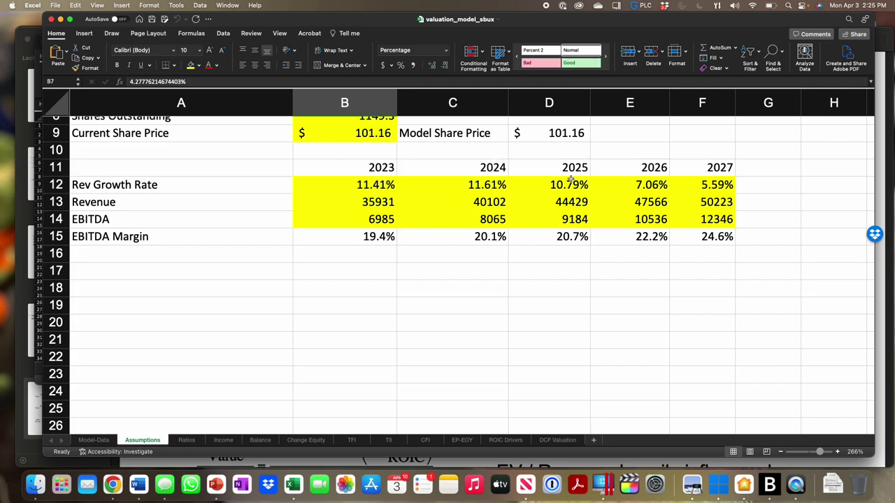
left_click(183, 276)
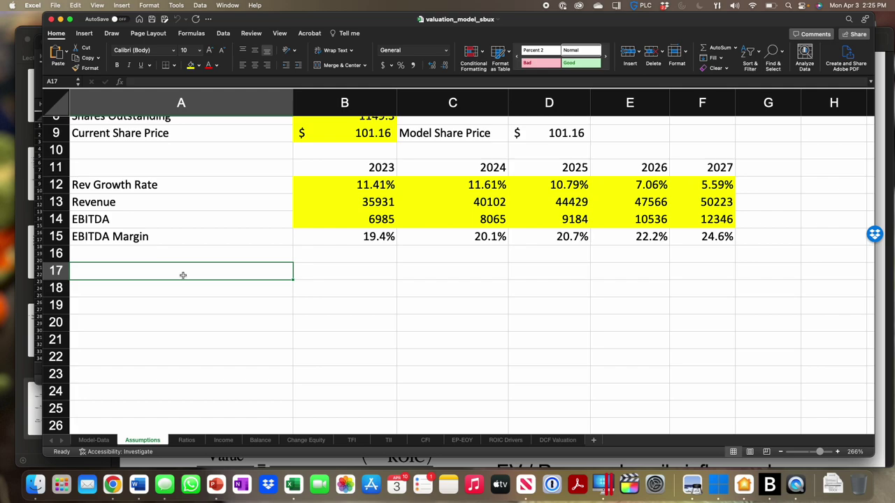
type("EV /")
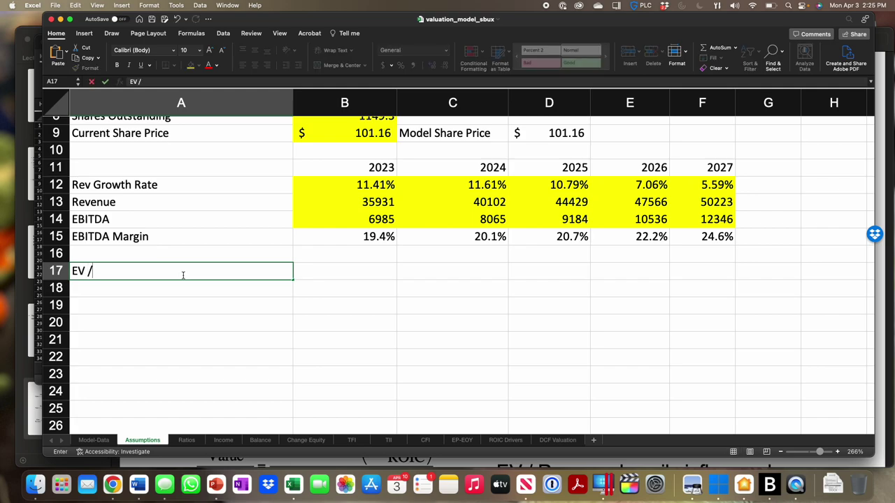
type(" Revnue")
key("BackSpace")
key("BackSpace")
key("BackSpace")
type("enue")
key("Return")
type("EV / ")
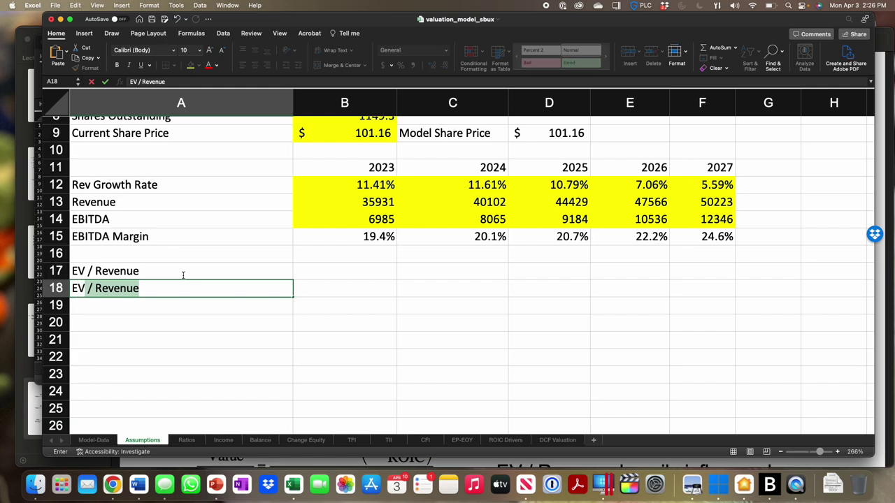
type("EBIT")
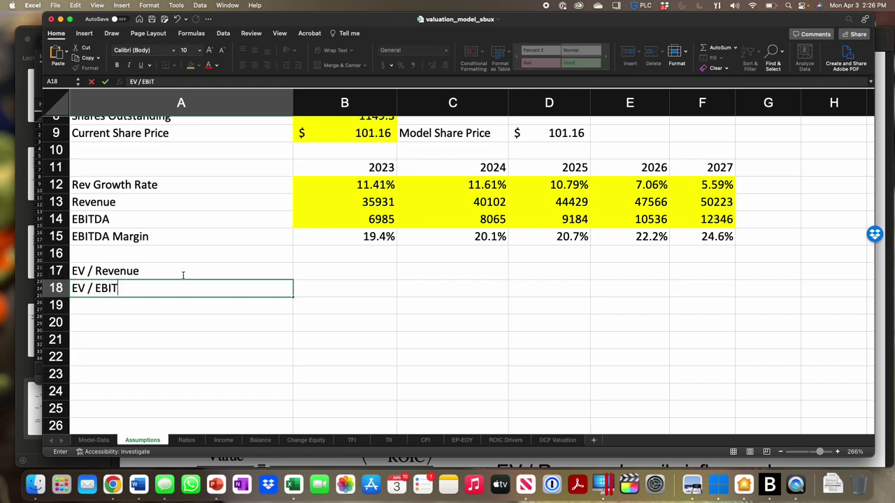
key("Return")
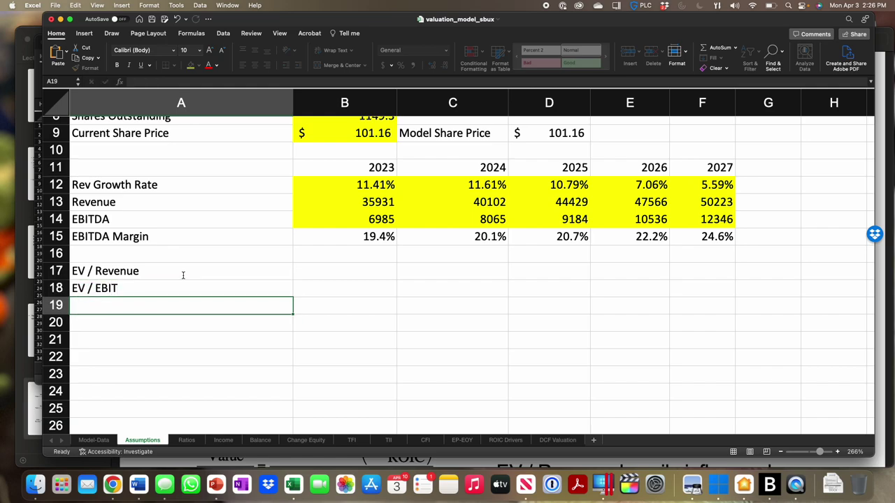
Step: Enter the label "Est EBIT (Operating) Margin" in A19 and fill the input cells C17:D18 with yellow
type("Est")
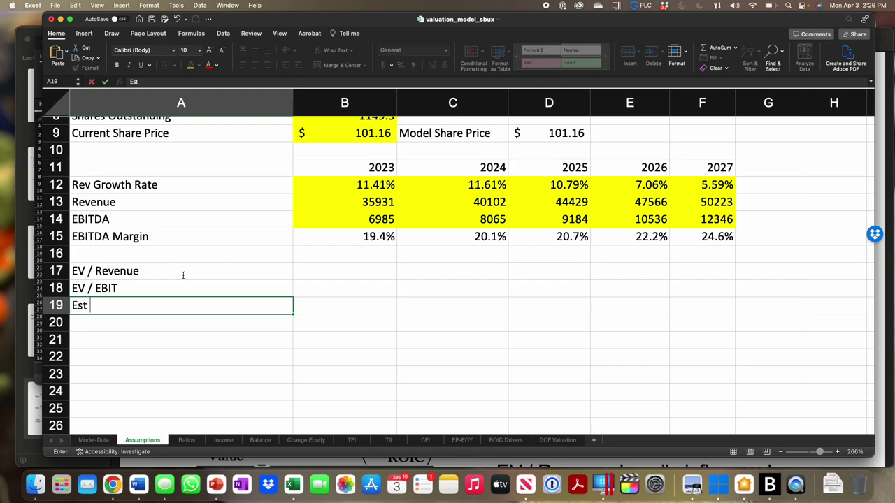
type(" EBIT (Operaty")
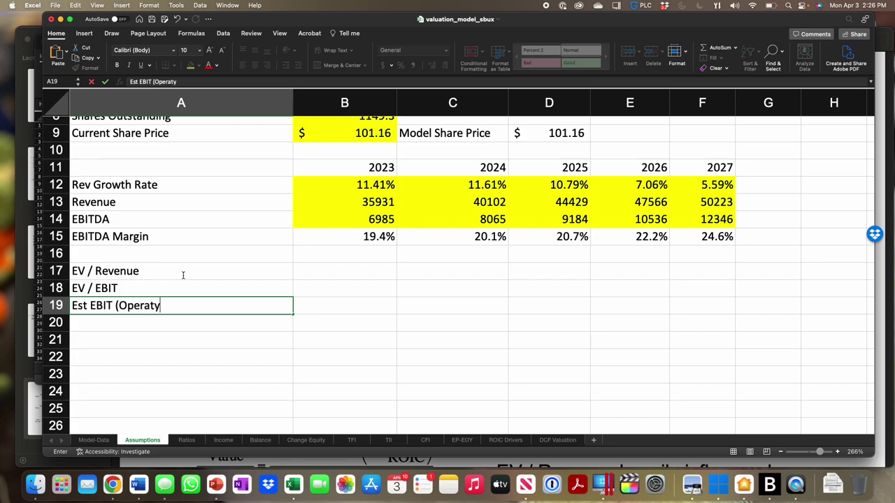
key("BackSpace")
type("ing) Margin")
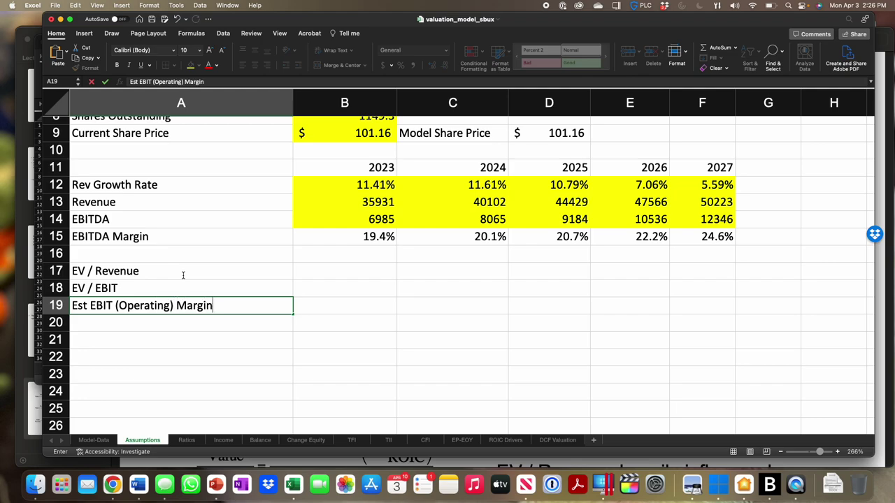
key("Return")
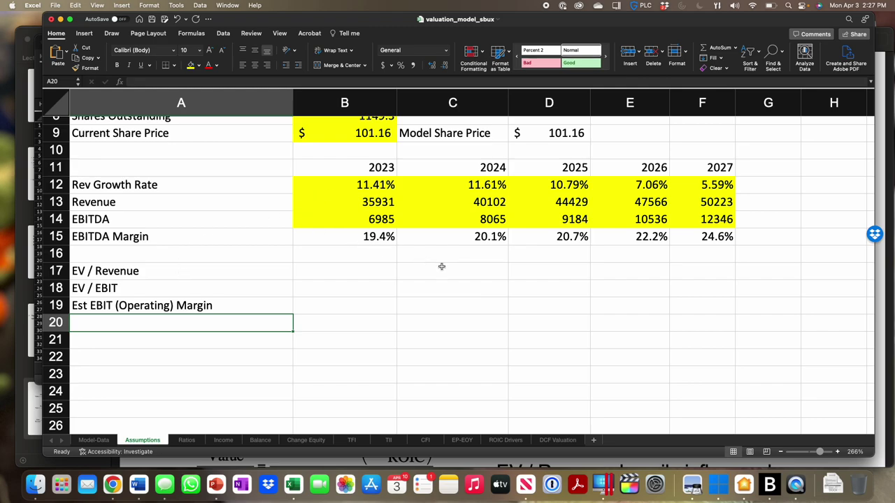
left_click_drag(441, 267, 515, 285)
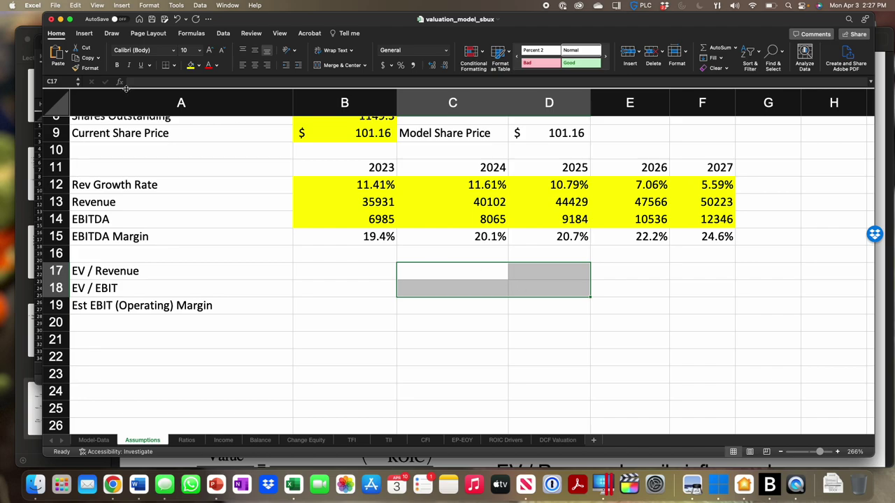
left_click(190, 65)
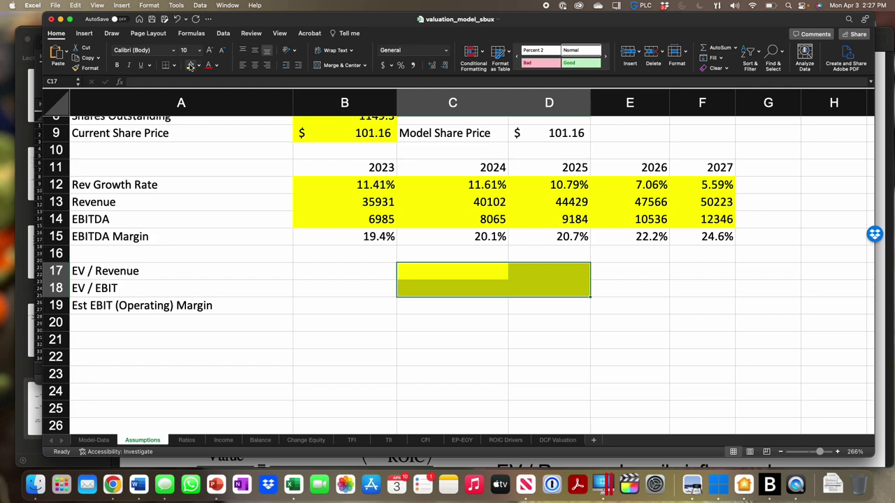
Step: Switch to the Bloomberg terminal, check the EV/Revenue values under Current Multiples, and return to the Excel workbook
left_click(769, 484)
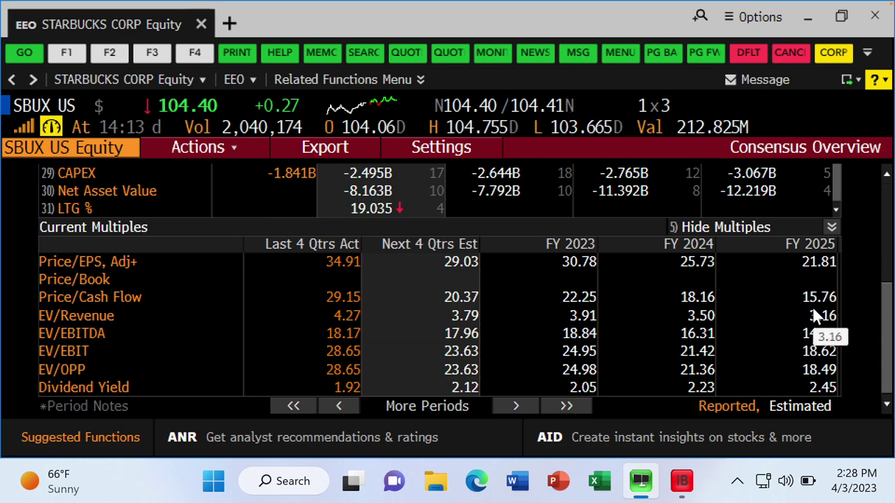
key("super+Tab")
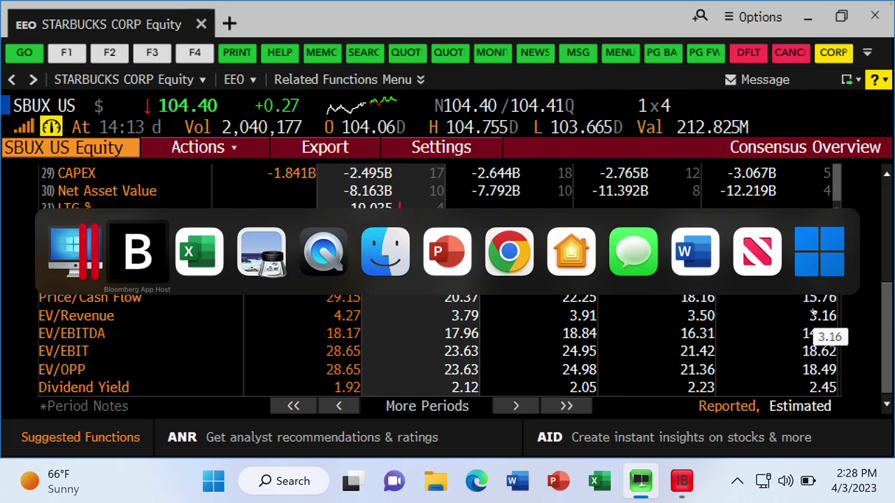
key("super+Tab")
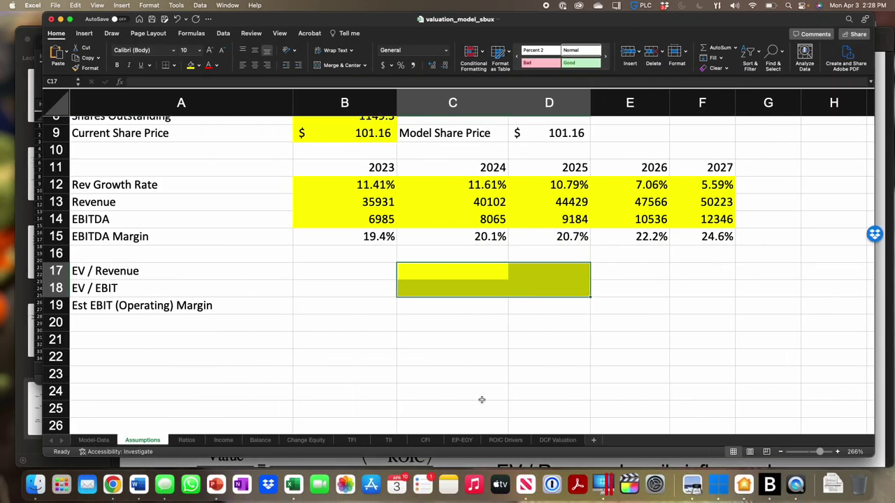
Step: Open sbux-eeo.gif from the SBUX folder in Finder and enlarge its window to read the EV/Revenue multiples
left_click(35, 484)
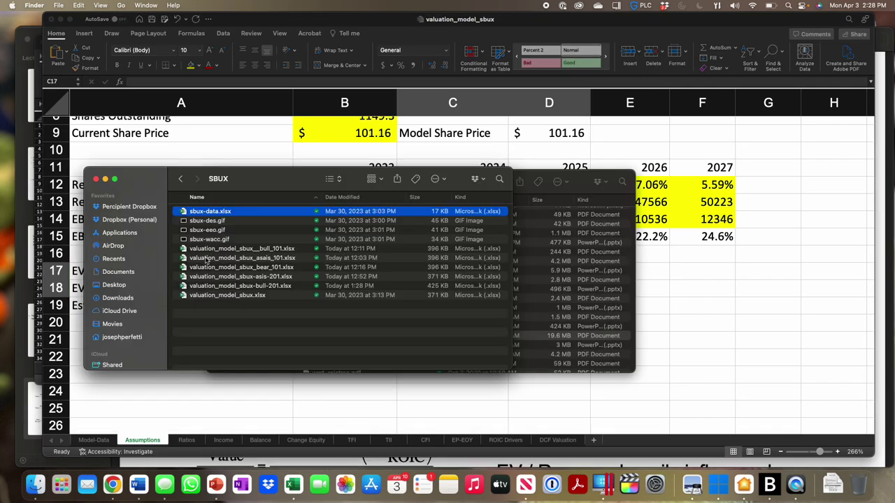
double_click(244, 229)
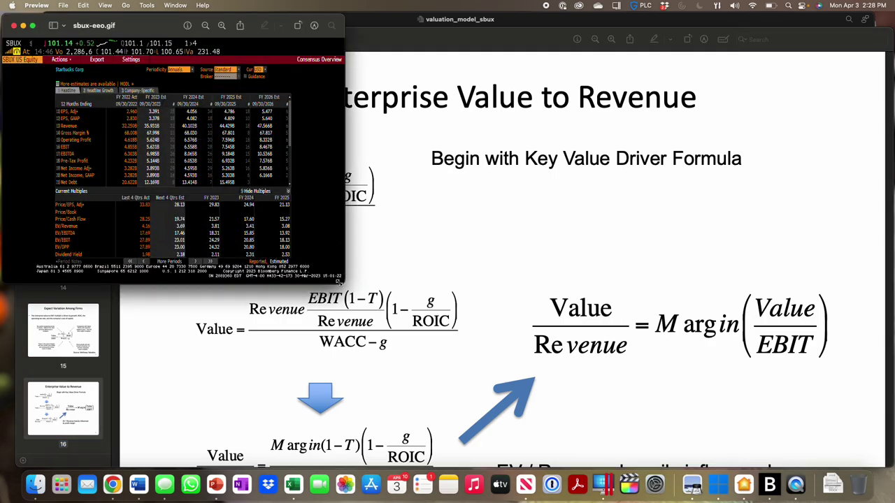
left_click_drag(340, 280, 702, 440)
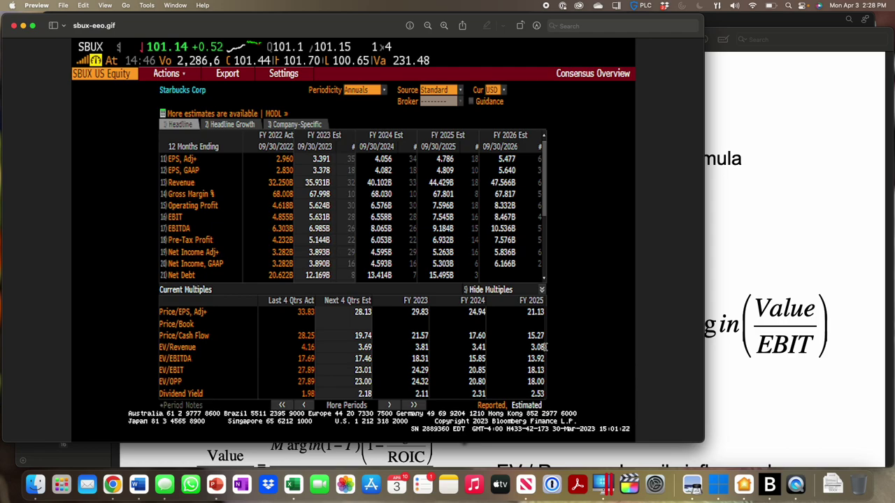
key("super+Tab")
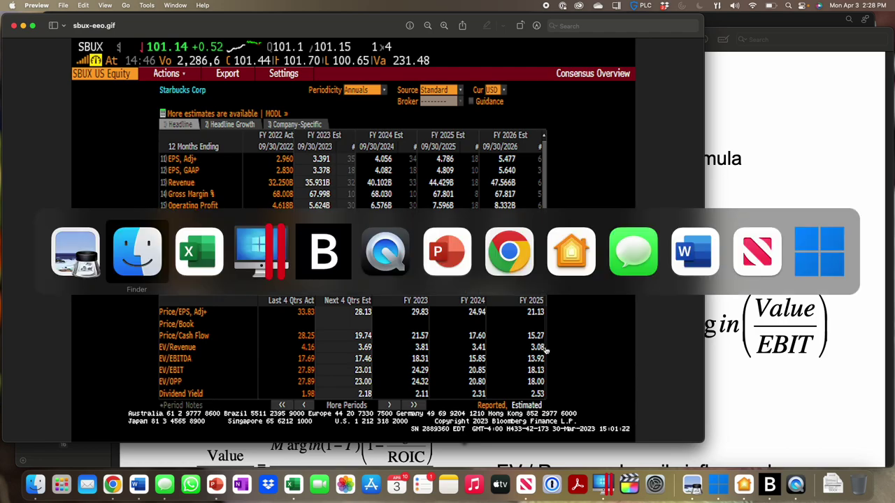
key("super+shift+Tab")
key("super+grave")
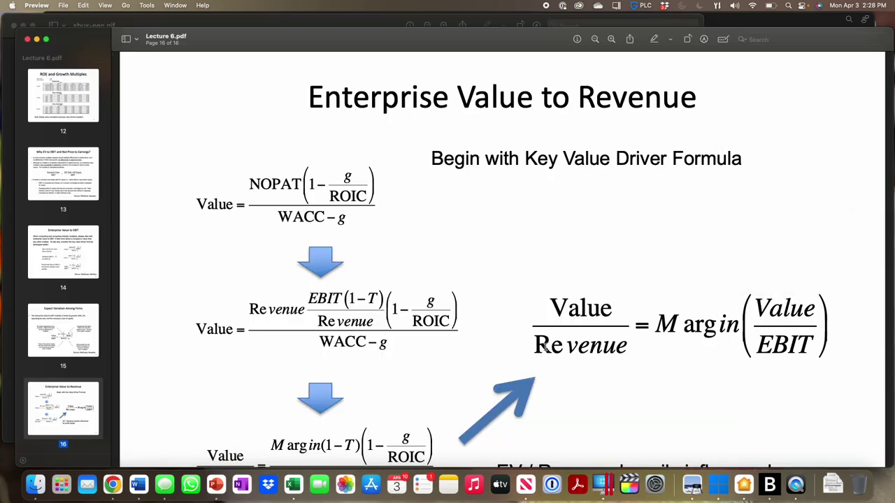
key("super+Tab")
key("super+shift+Tab")
key("super+shift+Tab")
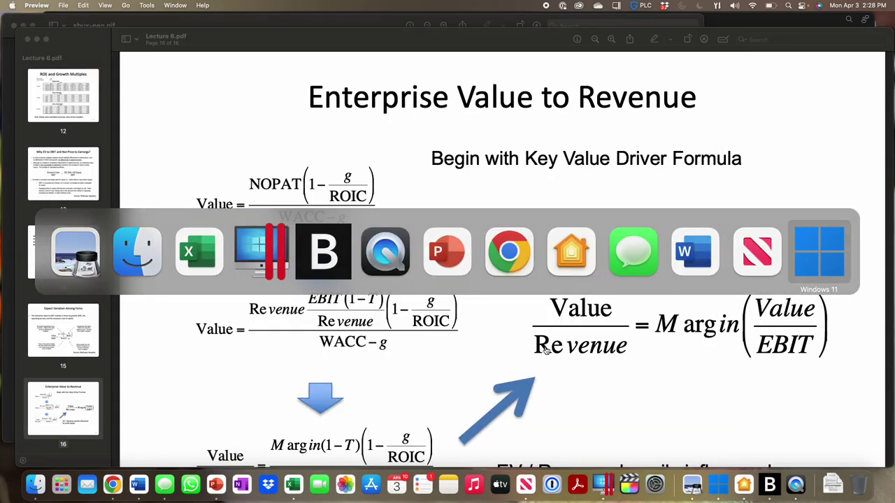
Step: Switch to the valuation_model_sbux workbook in Excel and enter EV / Revenue multiples of 3.41 in C17 and 3.08 in D17
key("super+Tab")
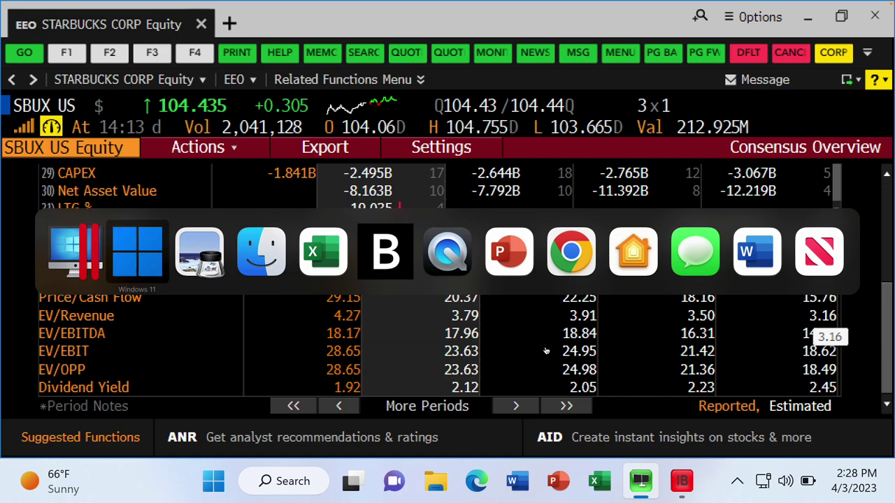
key("super+Tab")
key("super+Tab")
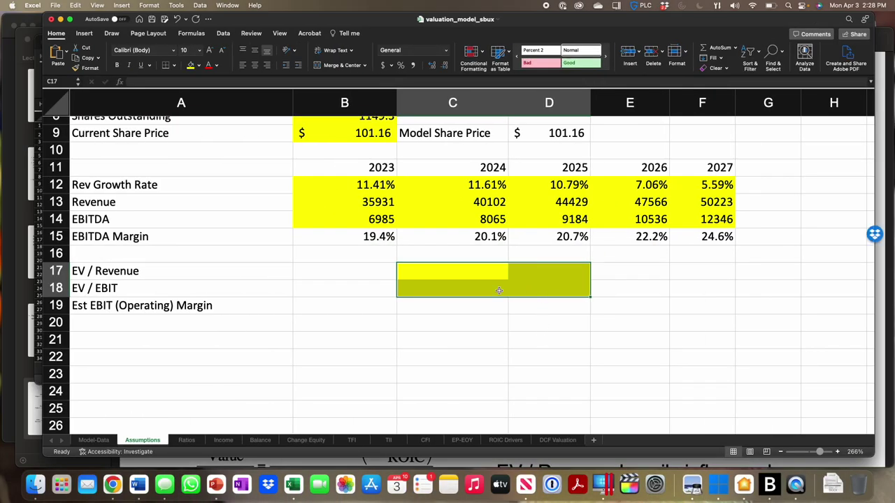
left_click(485, 266)
type("3")
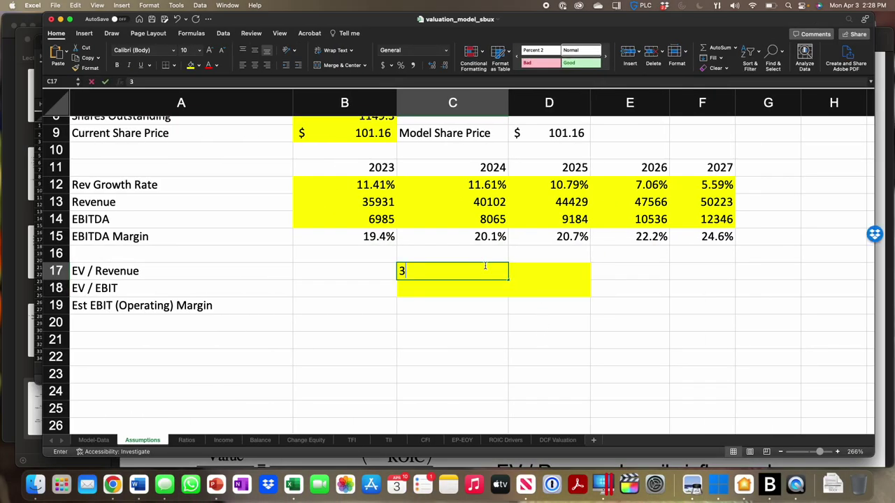
type(".41")
key("Return")
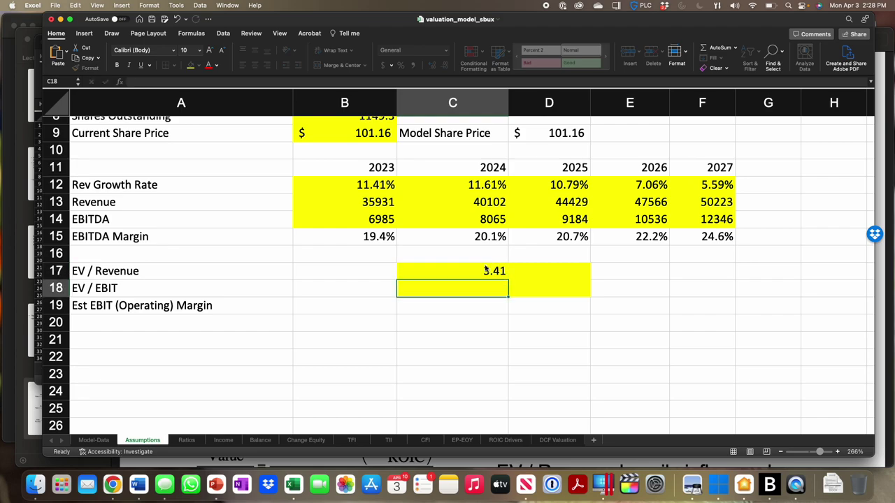
left_click(543, 270)
type("3.08")
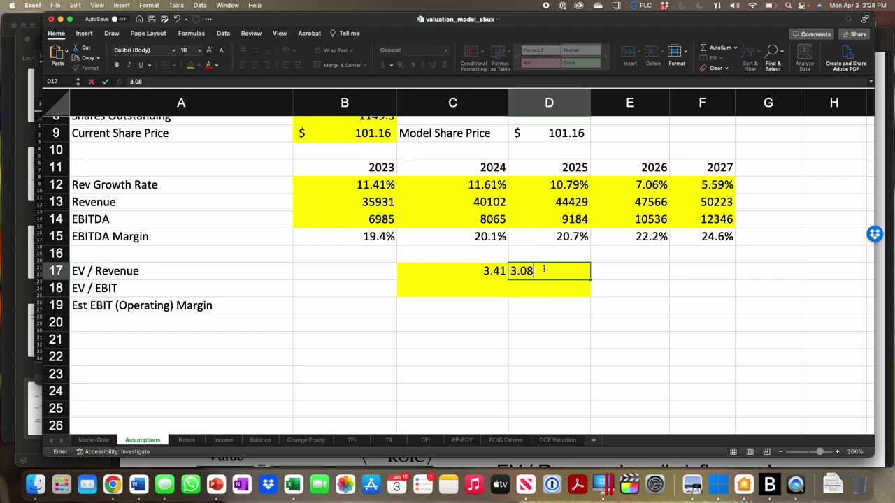
key("Return")
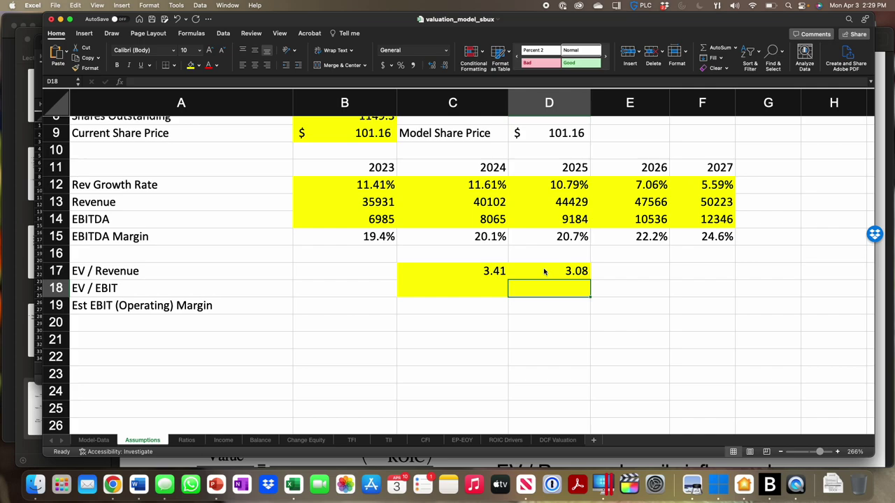
Step: Check the EV/EBIT multiples in the Bloomberg terminal, and bring sbux-eeo.gif to the front in Preview to read its EV/EBIT row
key("super+Tab")
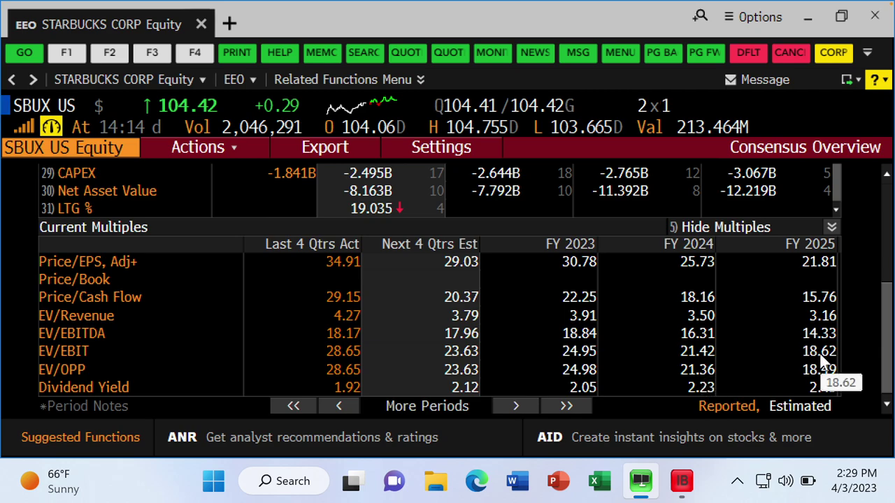
key("super+Tab")
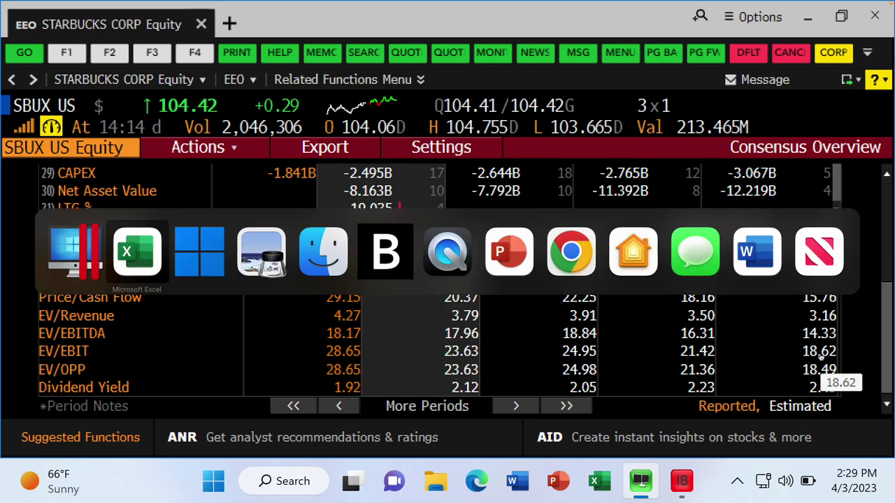
key("super+Tab")
key("super+Tab")
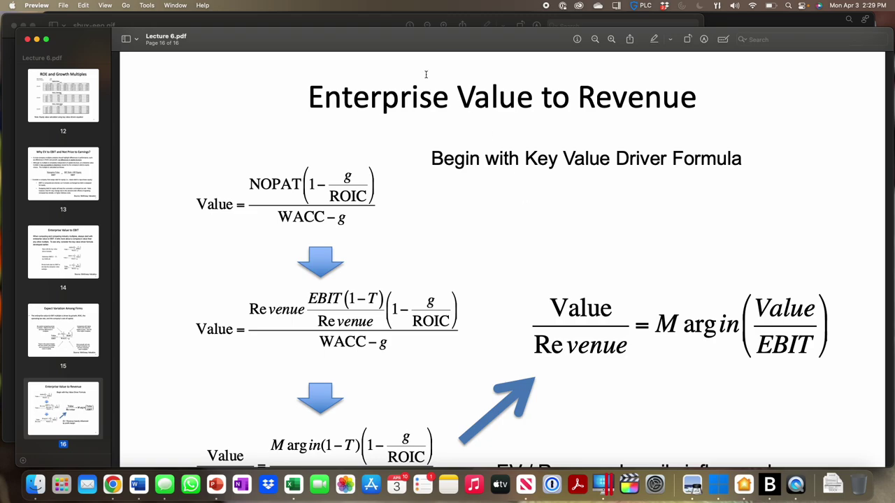
left_click(176, 6)
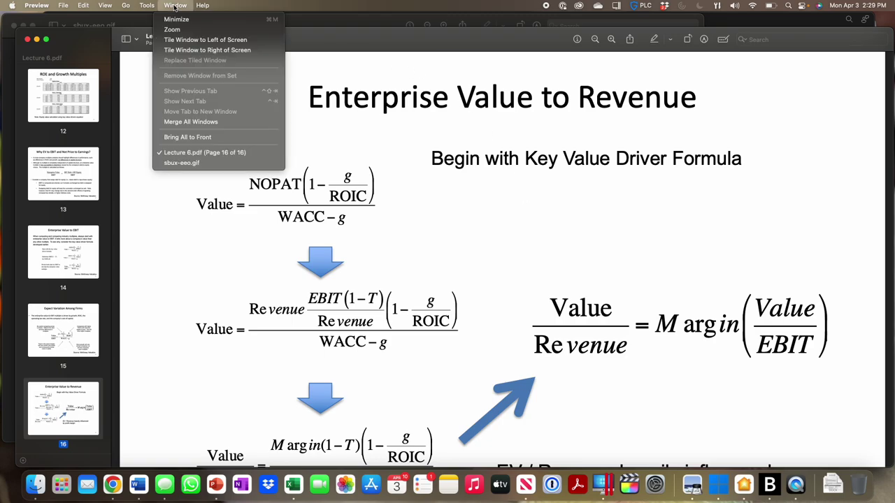
left_click(181, 162)
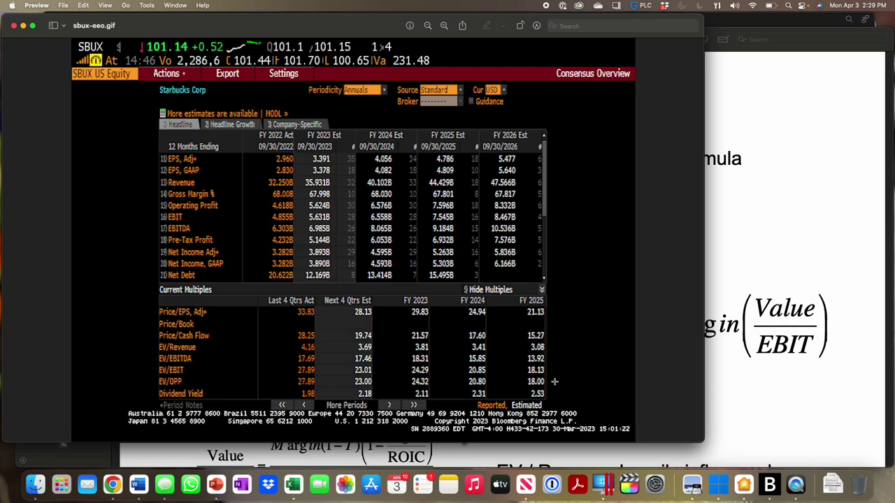
Step: Switch to the valuation_model_sbux workbook in Excel and enter EV / EBIT multiples of 20.85 in C18 and 18.13 in D18
key("super+Tab")
key("super+Tab")
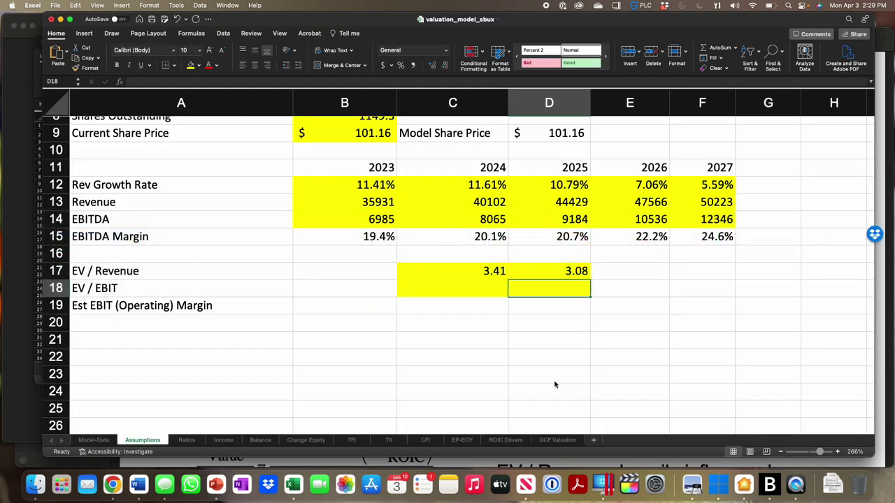
left_click(482, 288)
type("20.85")
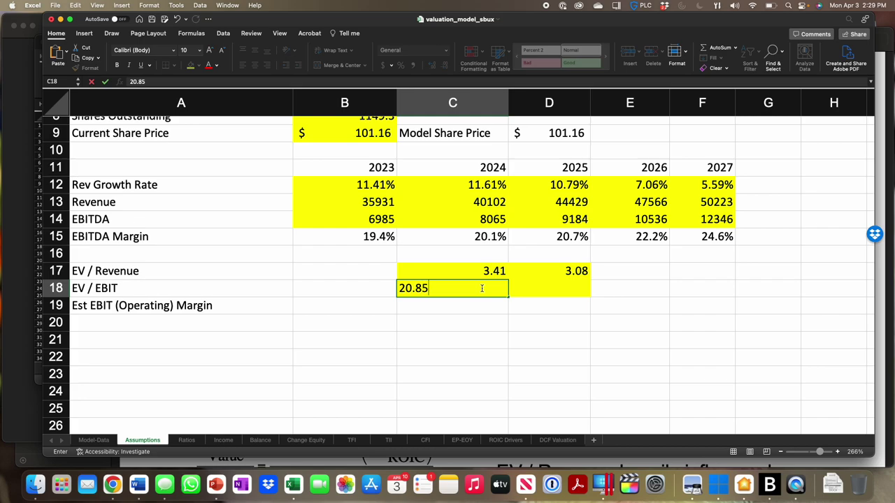
key("Tab")
type("18")
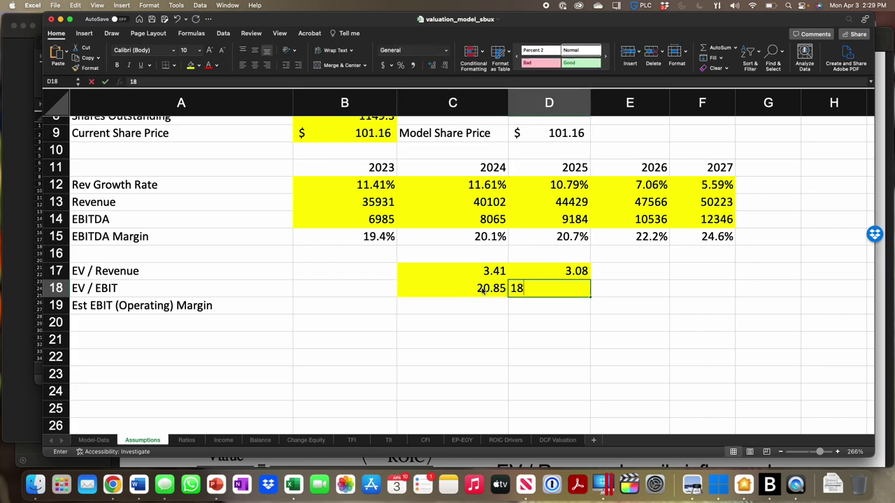
type(".13")
key("Return")
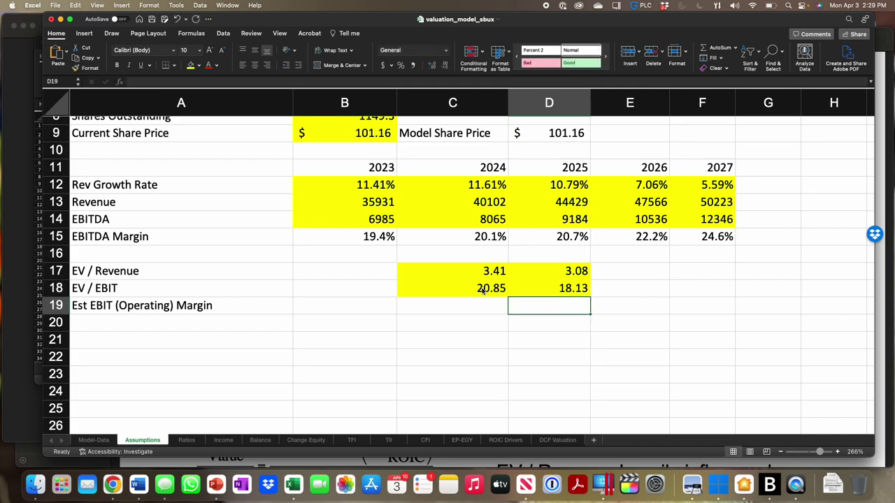
Step: Calculate the 2024 estimated EBIT margin in C19 with =C17/C18 and format it as a percentage with one decimal
key("Left")
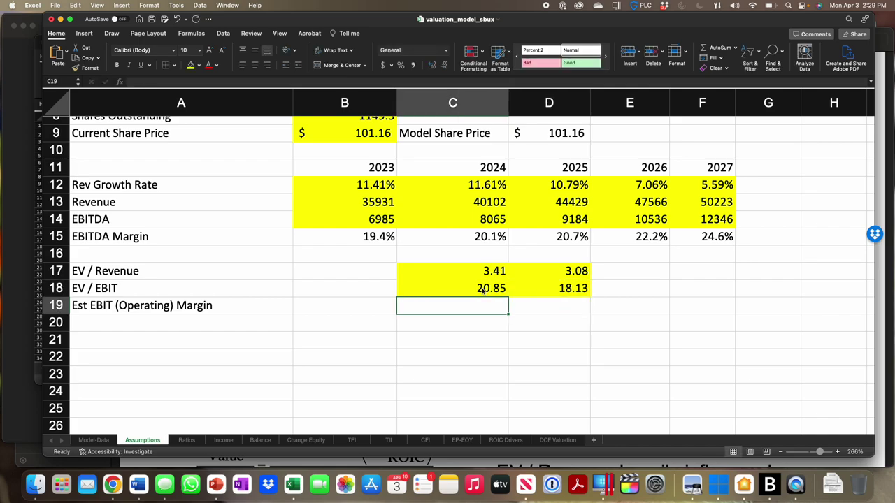
type("=")
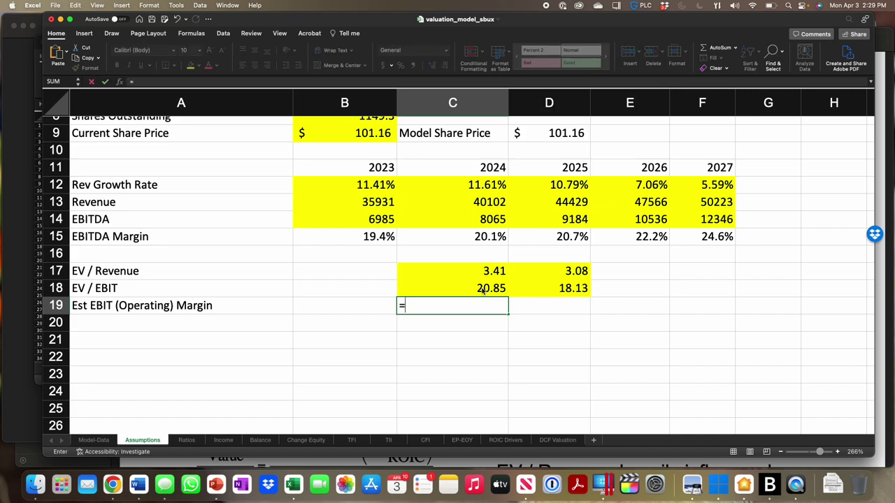
left_click(494, 276)
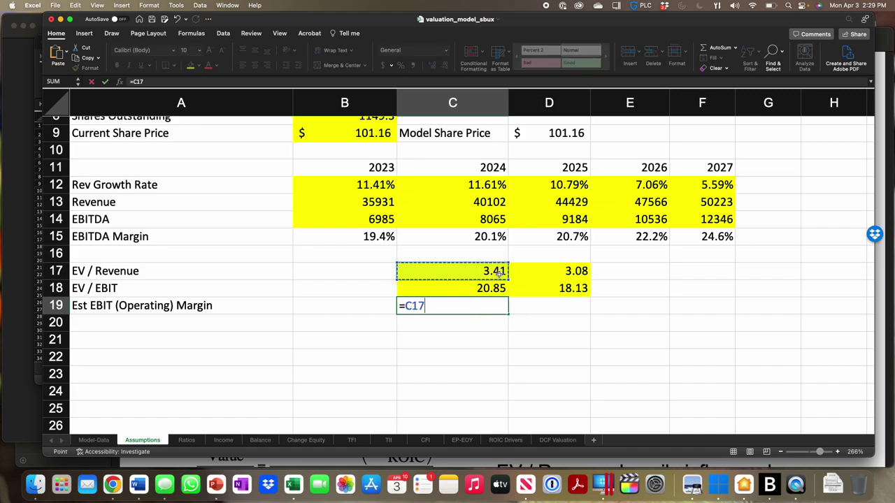
type("/")
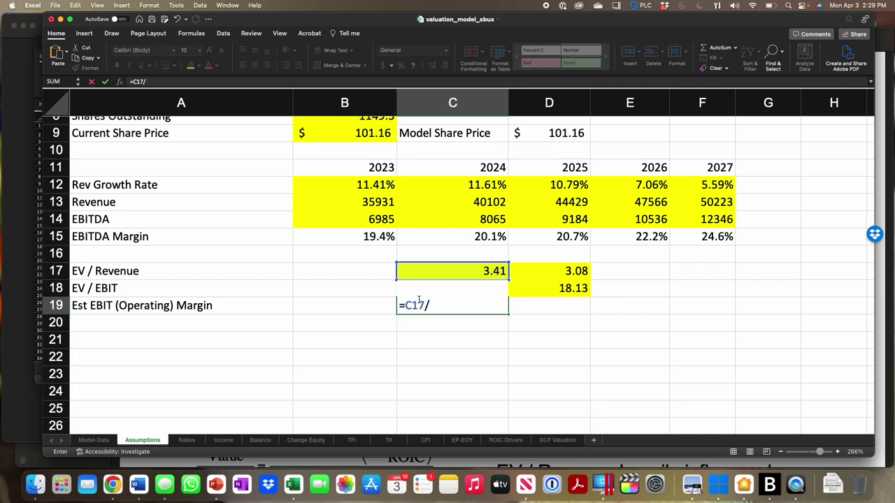
type("c18")
key("Return")
left_click(436, 305)
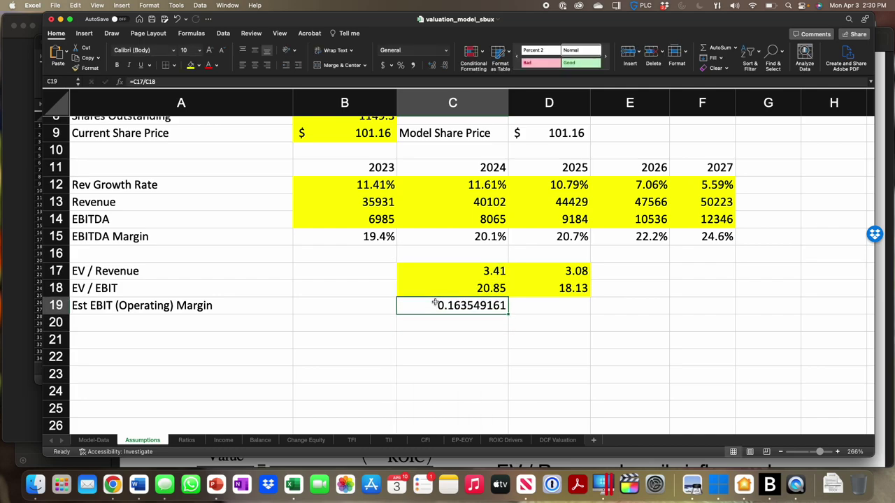
left_click(401, 65)
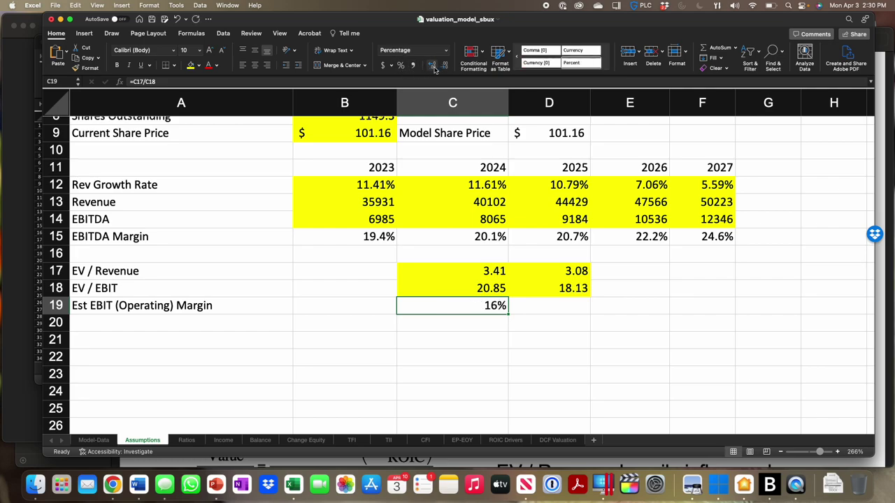
left_click(433, 66)
Step: Calculate the 2025 estimated EBIT margin in D19 with =D17/D18 and format it as a percentage with one decimal
left_click(578, 302)
type("=")
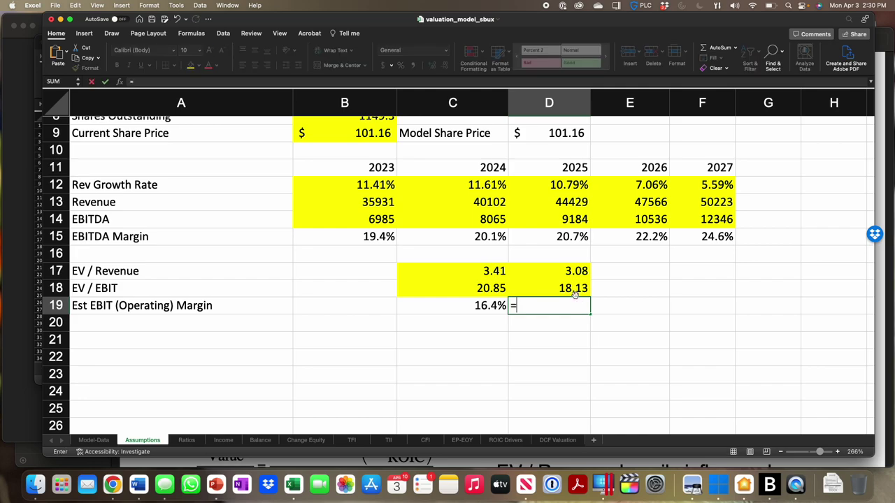
left_click(563, 271)
type("/")
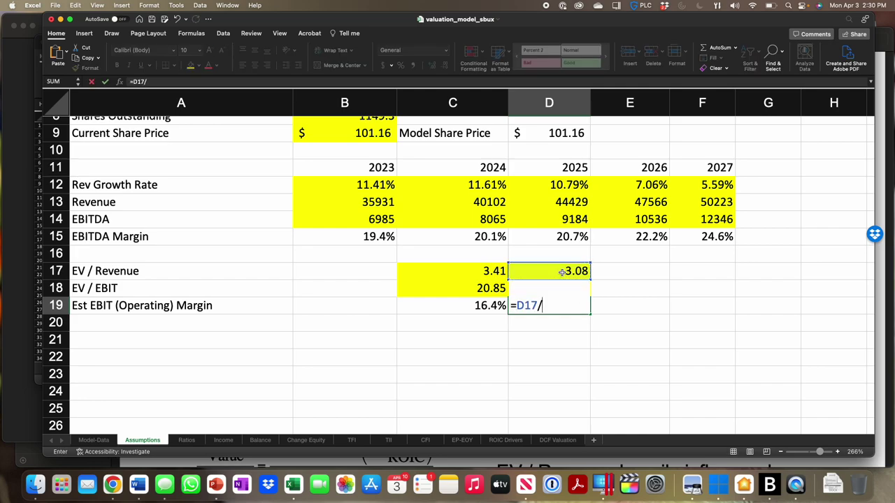
type("d18")
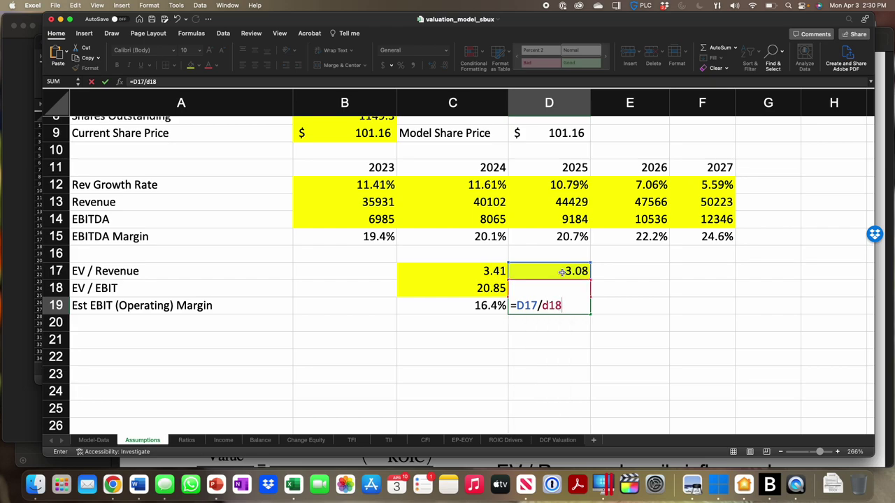
key("Return")
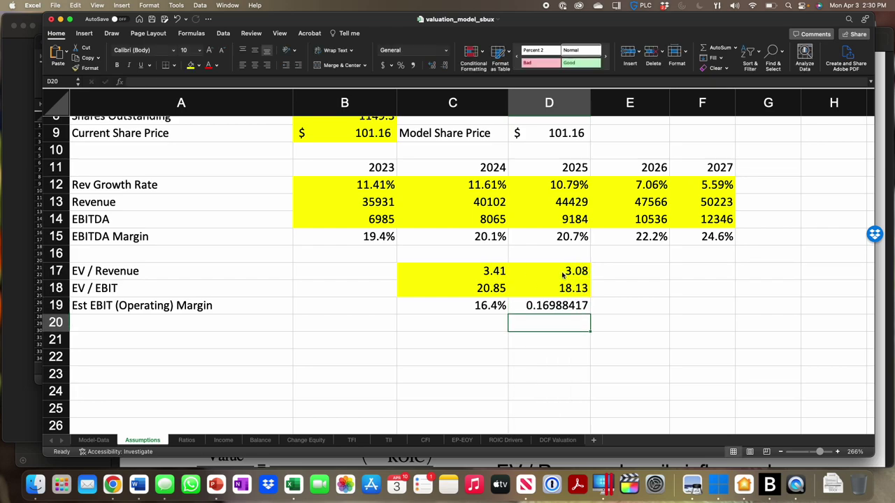
left_click(552, 309)
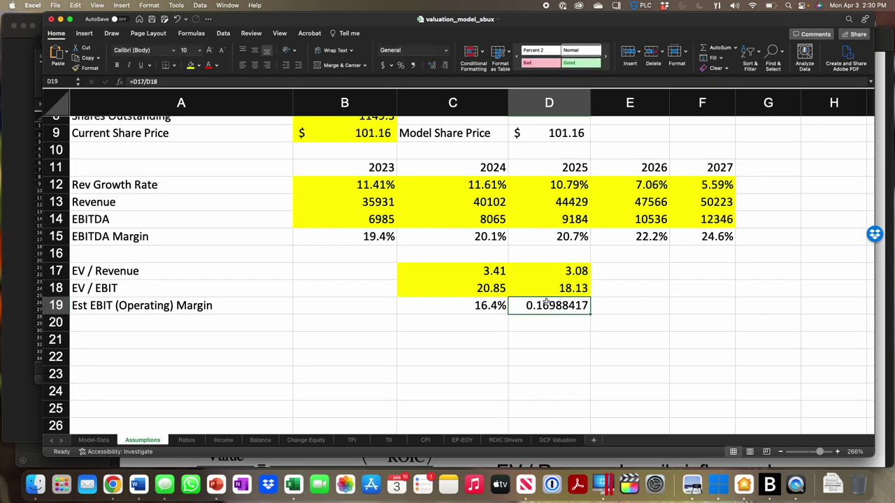
left_click(399, 65)
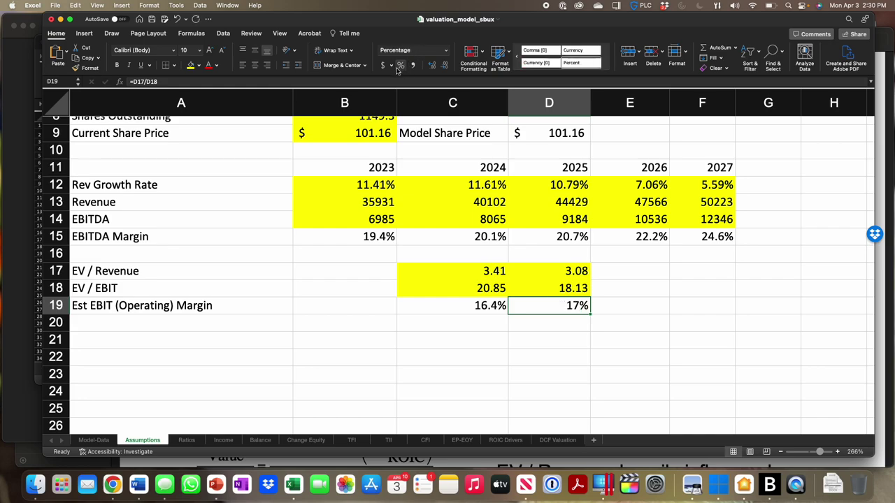
left_click(432, 65)
Step: Open the Ratios sheet and compare the historical Operating Income margins with the 2023 to 2027 forecasts in row 9
left_click(453, 196)
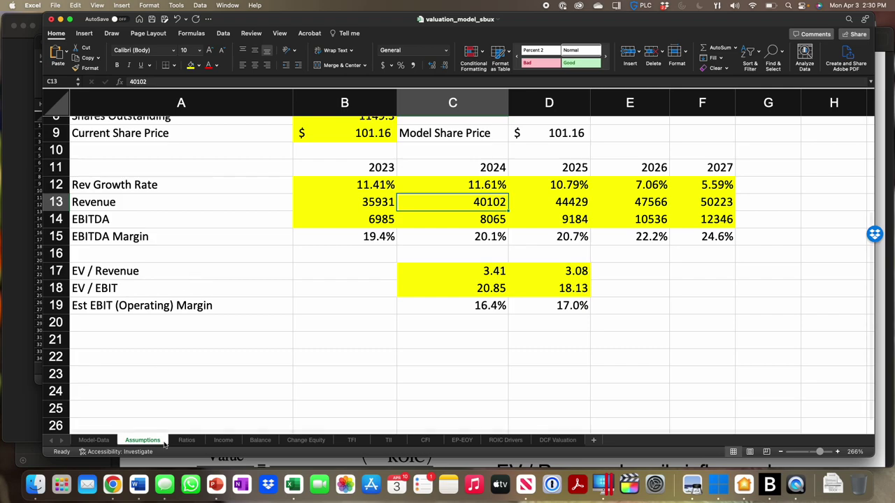
left_click(186, 440)
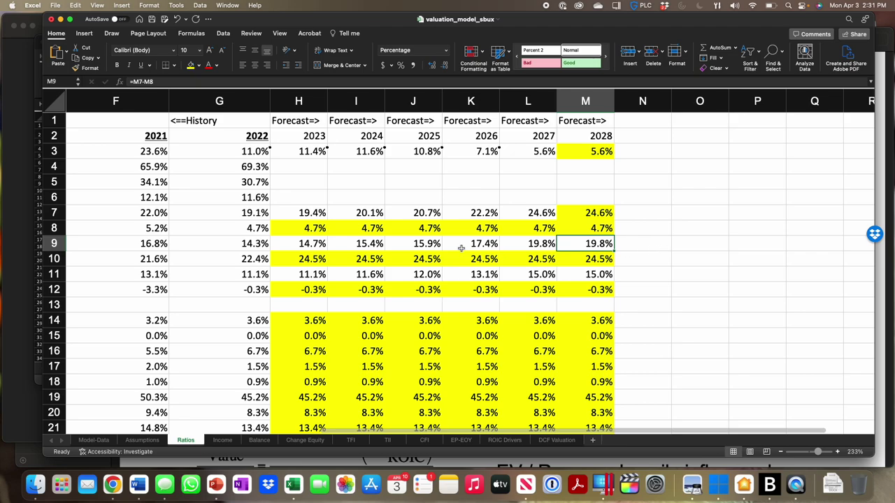
scroll(461, 248, "left", 10)
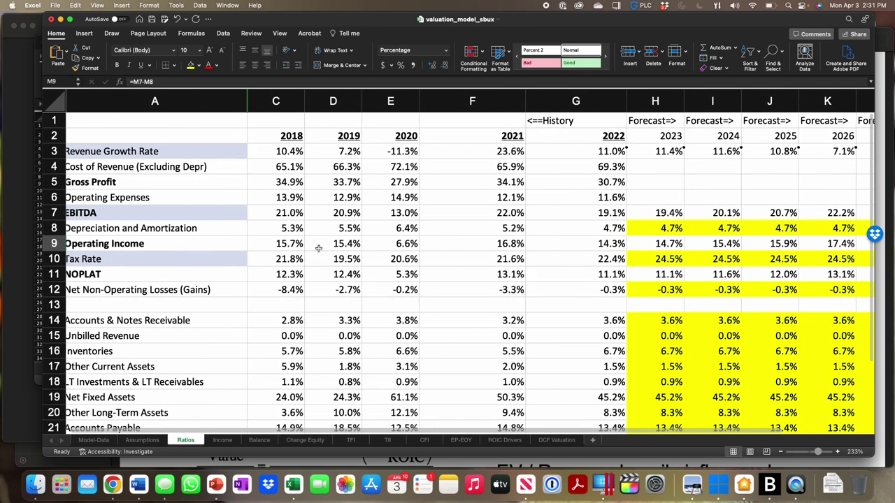
left_click(289, 243)
left_click_drag(289, 243, 326, 243)
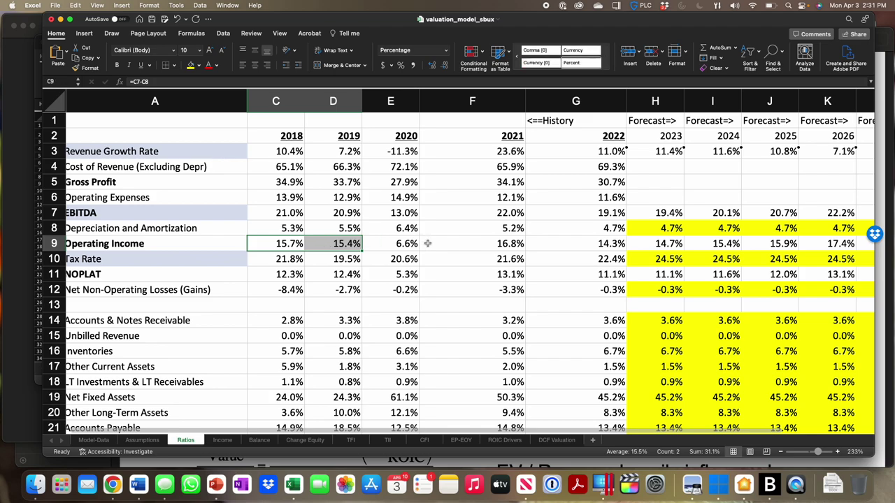
scroll(413, 243, "right", 5)
scroll(427, 243, "right", 1)
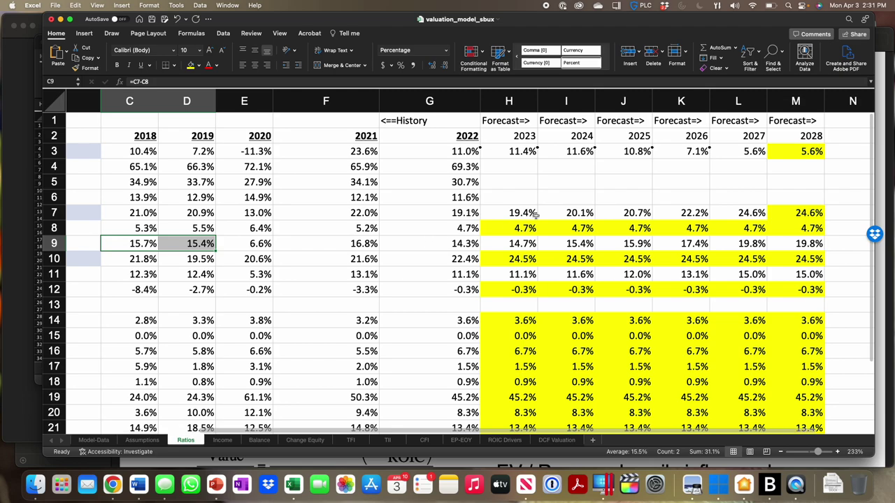
left_click(523, 242)
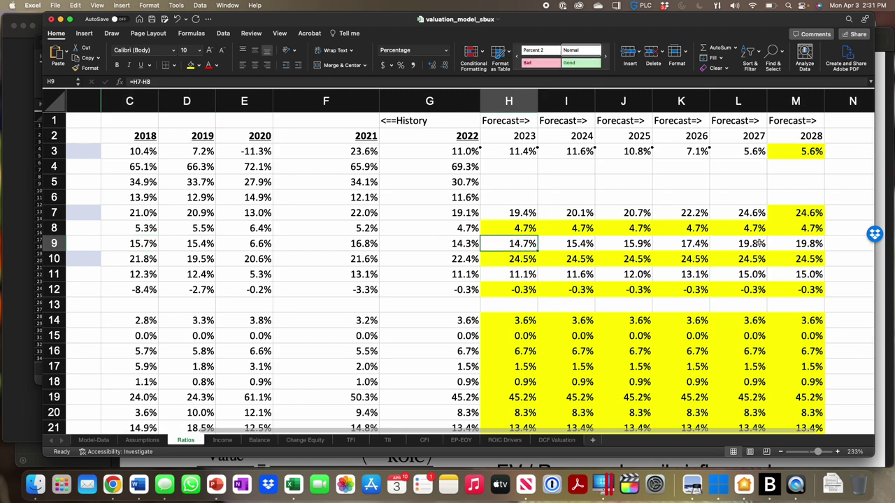
left_click(760, 242)
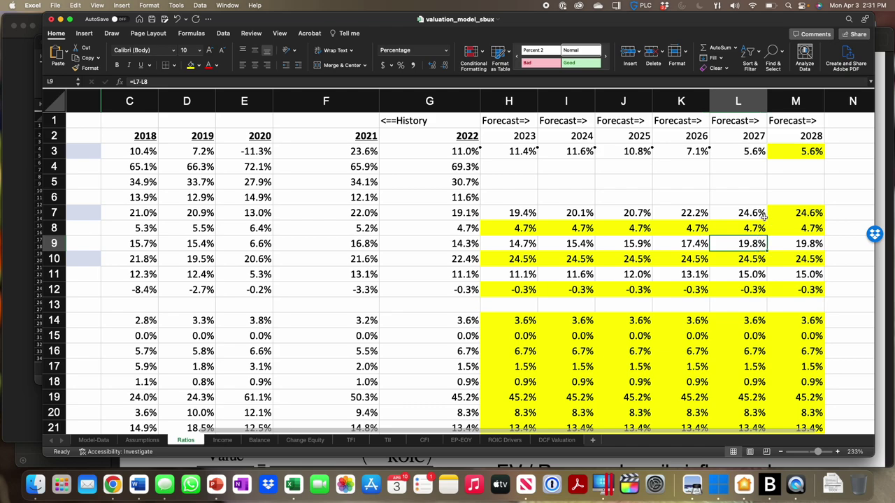
Step: Compare the historical EBITDA margins from 2018 onward with the forecast margins through 2027 in row 7
scroll(764, 217, "left", 5)
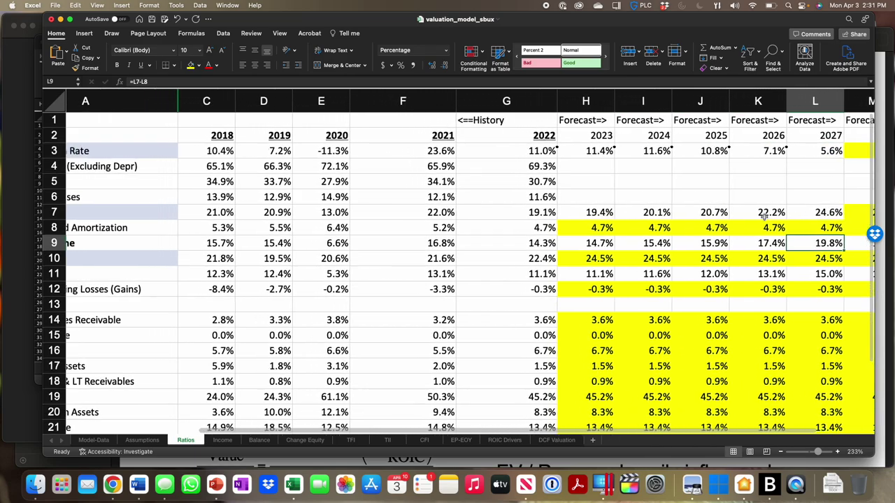
left_click(296, 213)
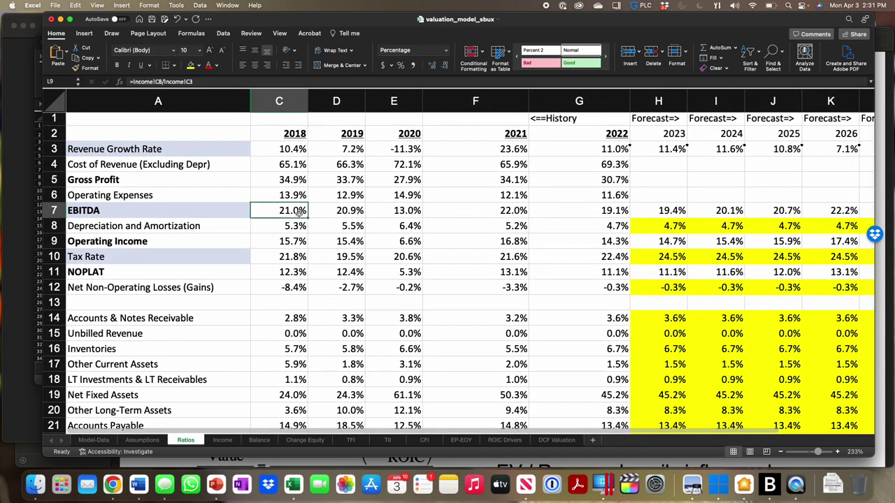
scroll(390, 217, "right", 5)
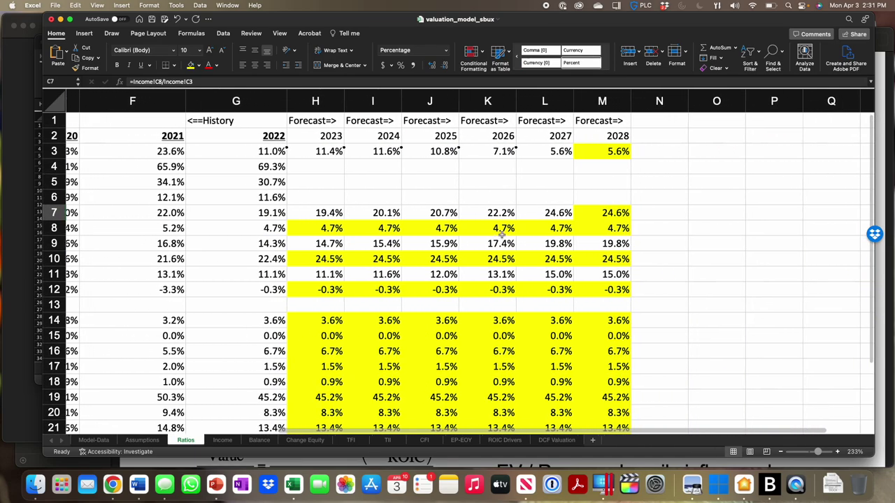
left_click(552, 216)
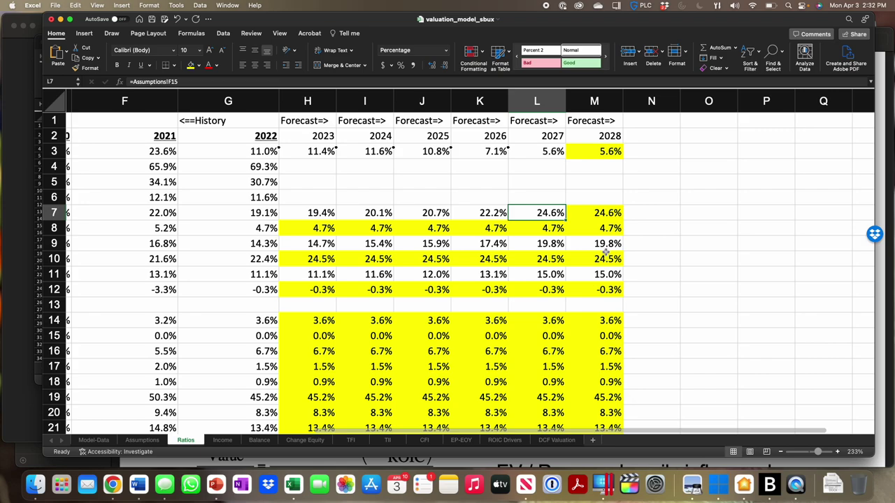
Step: Try a 2028 EBITDA margin of 22.6% in M7 and check the resulting operating margin in M9
left_click(613, 243)
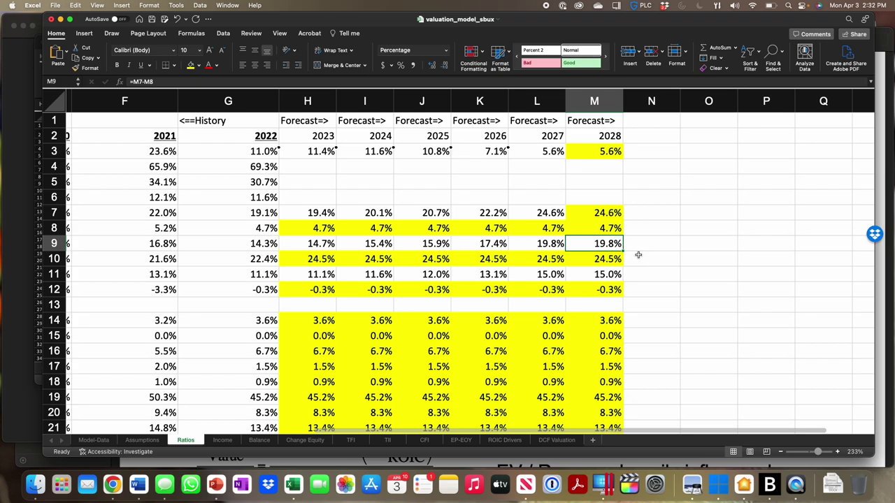
key("Up")
key("Up")
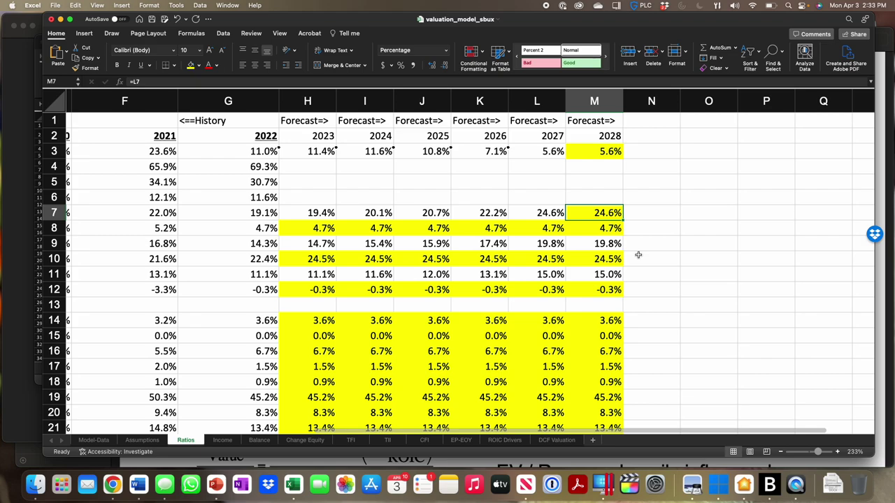
type("22.6")
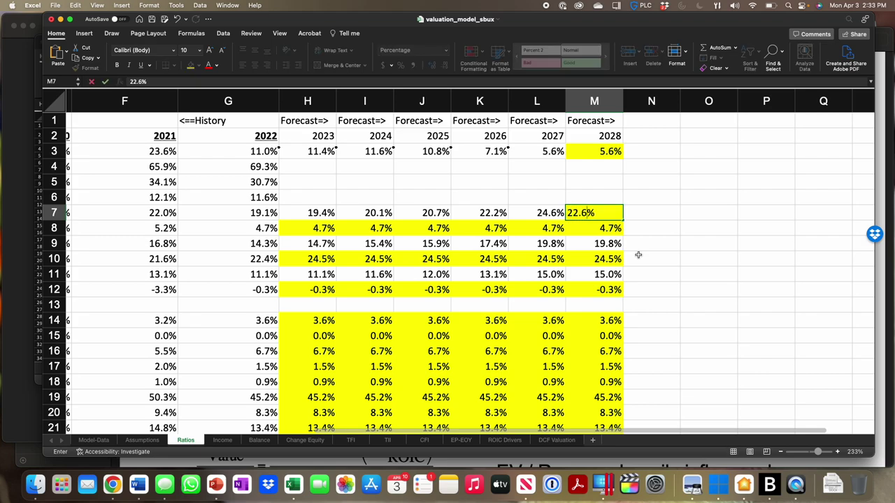
key("Return")
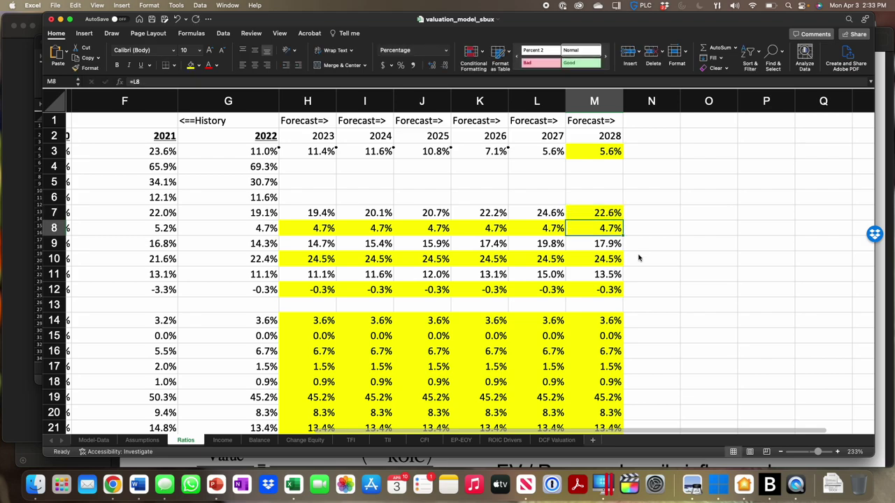
left_click(599, 243)
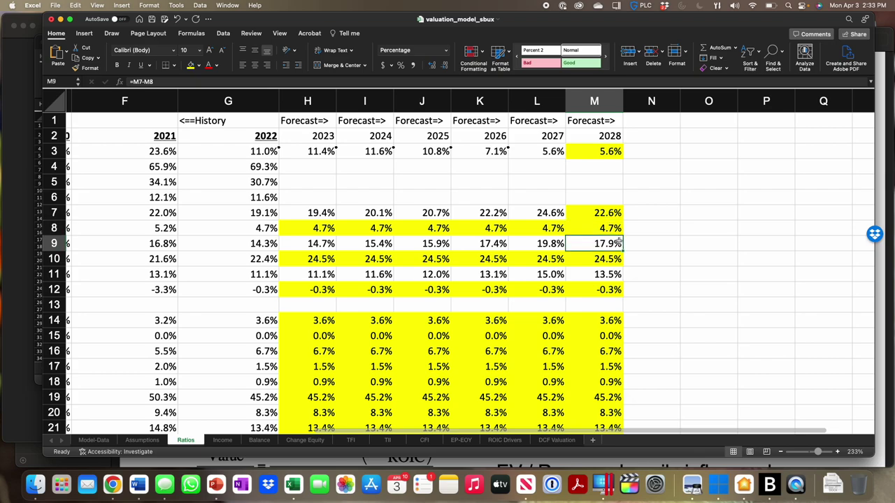
Step: Lower the 2028 EBITDA margin in M7 to 21.6%
left_click(601, 213)
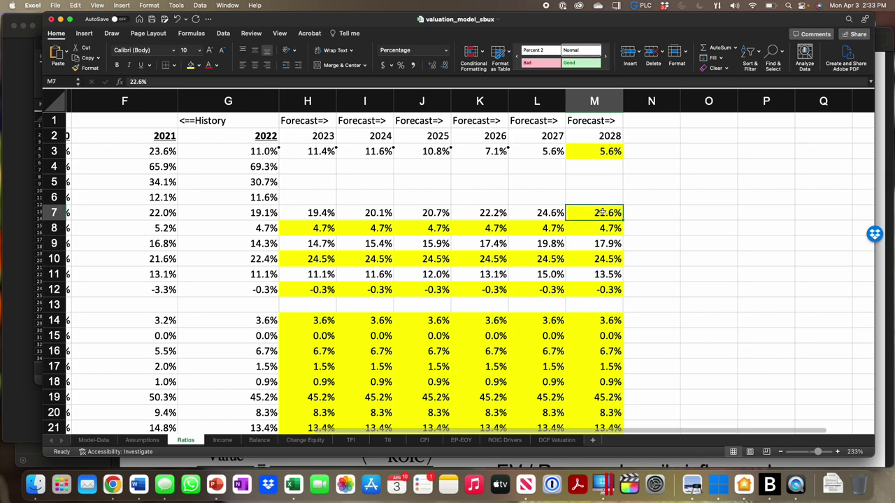
type("21.")
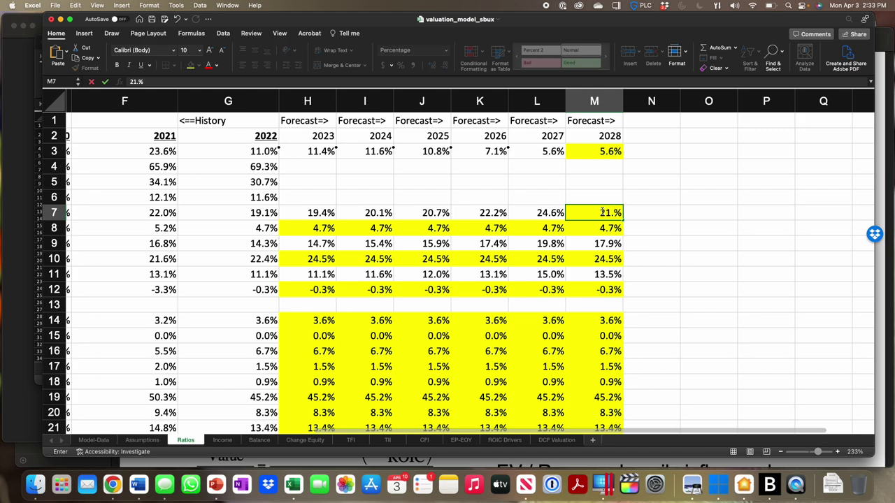
type("6")
key("Return")
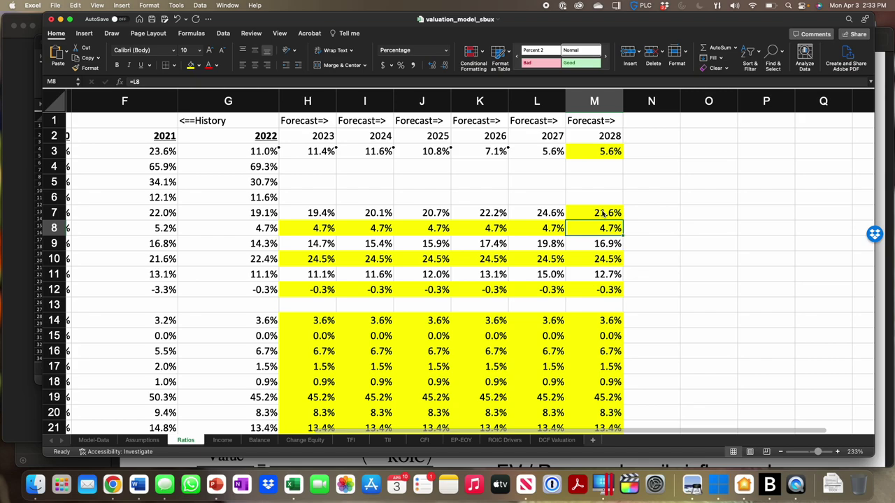
Step: Set the 2028 EBITDA margin in M7 to 21.7%, keeping the operating margin formula in M9 from being replaced
left_click(613, 211)
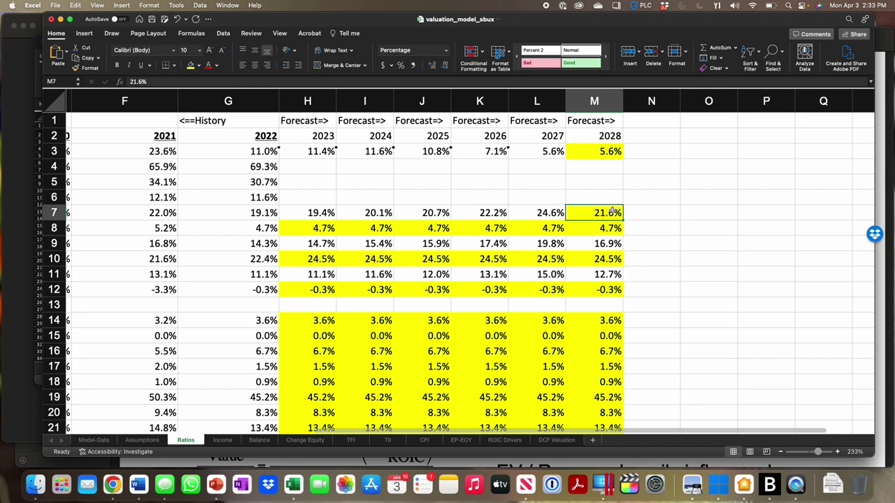
type("21.7")
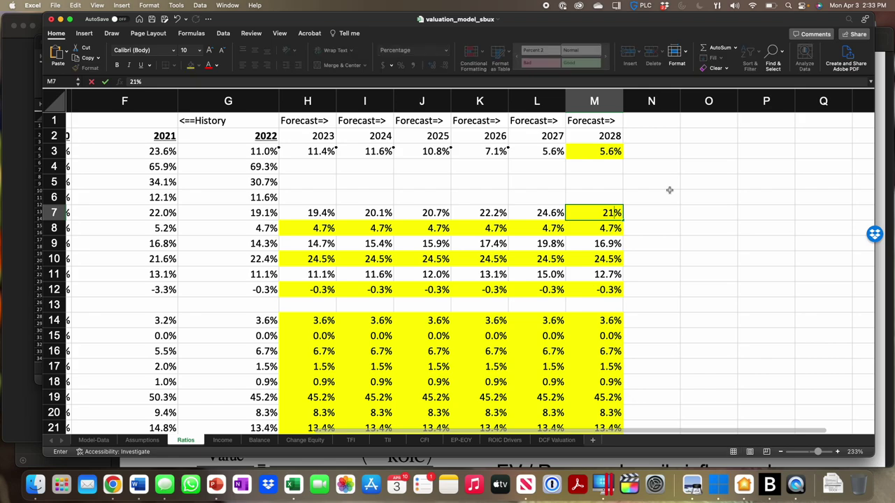
key("Return")
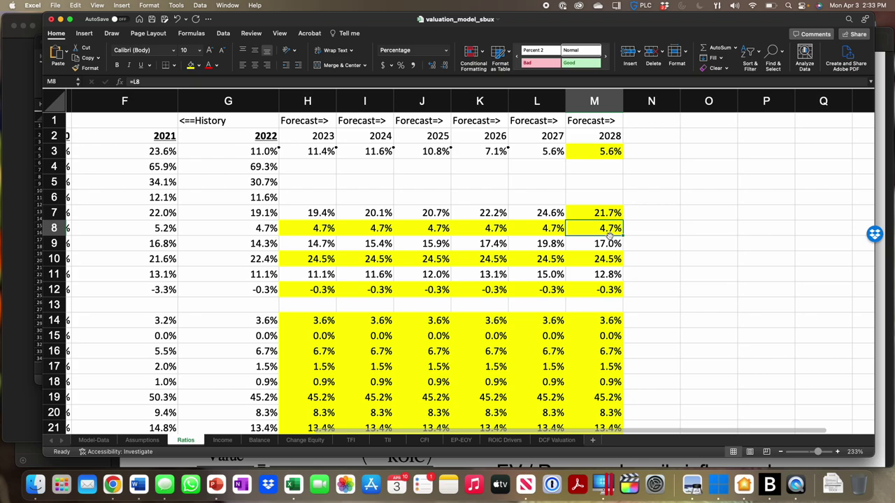
left_click_drag(609, 235, 610, 240)
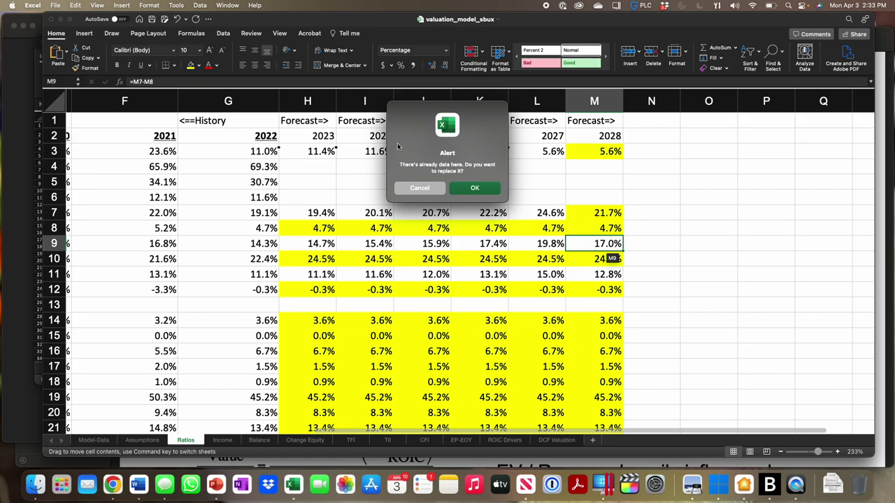
left_click(420, 190)
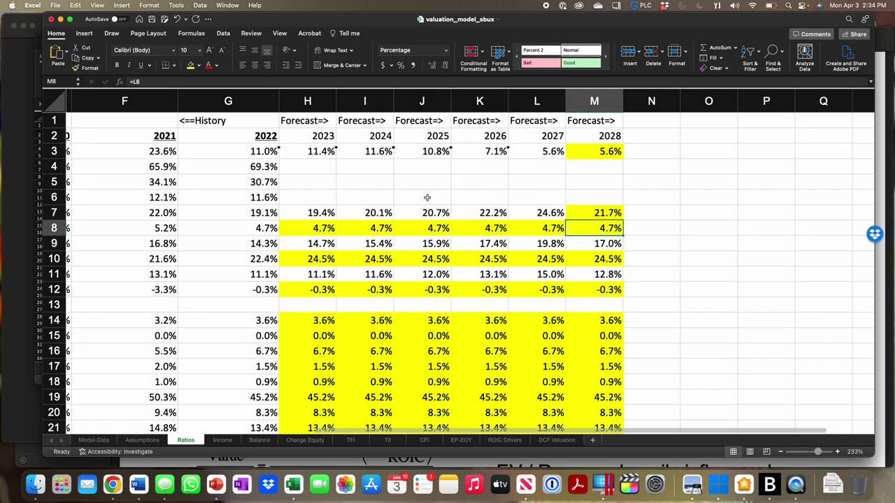
Step: Check the Model Share Price in G27 against the Current Share Price at the end of the Ratios sheet
scroll(427, 197, "down", 10)
scroll(427, 197, "left", 2)
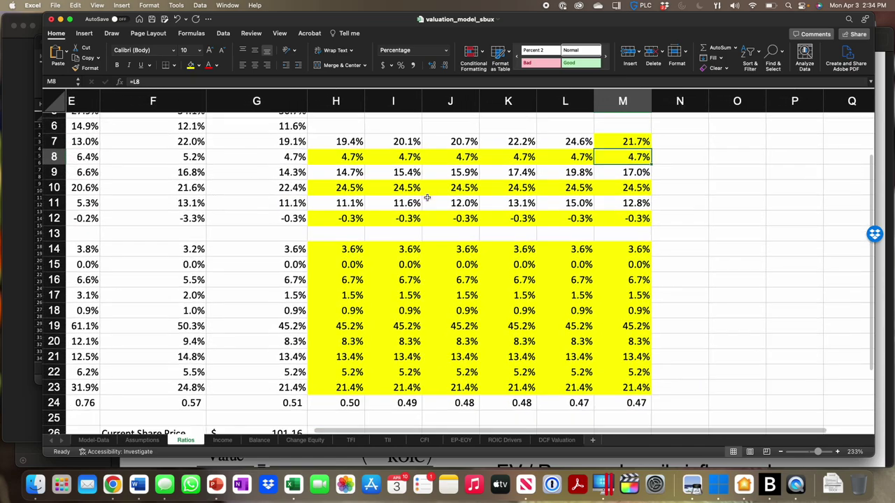
left_click(292, 337)
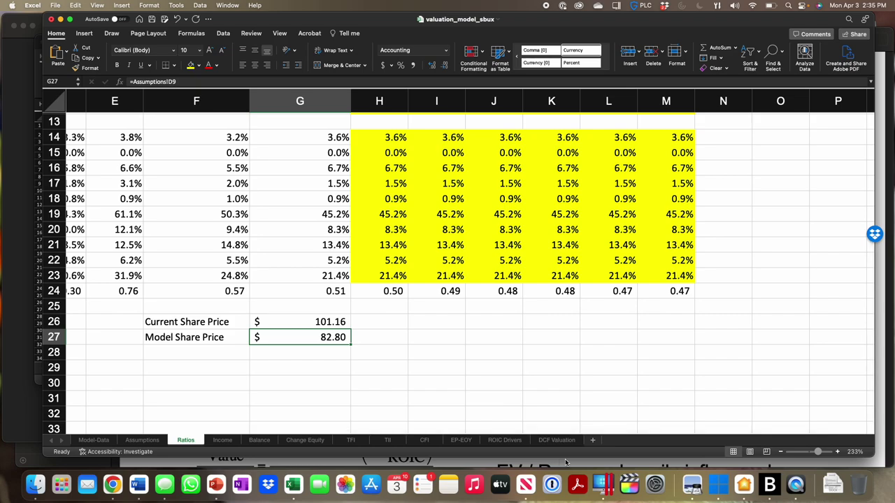
Step: Switch to Preview, close the sbux-eeo.gif image, and review the Value/EBIT derivation on page 14 of Lecture 6.pdf
left_click(692, 484)
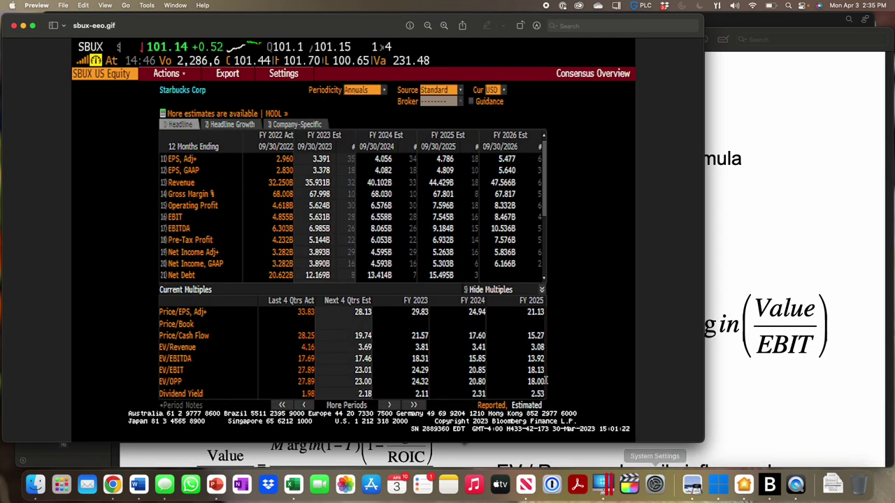
left_click(15, 27)
scroll(342, 220, "up", 10)
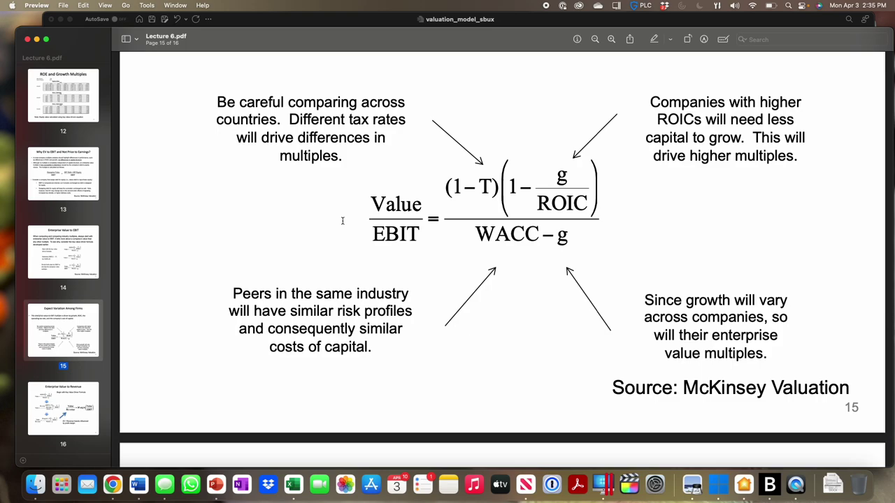
scroll(342, 221, "up", 10)
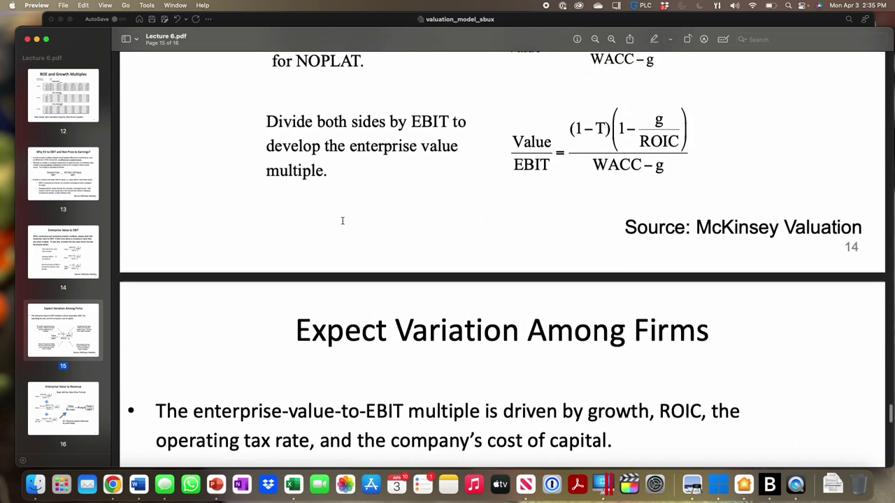
scroll(342, 221, "up", 3)
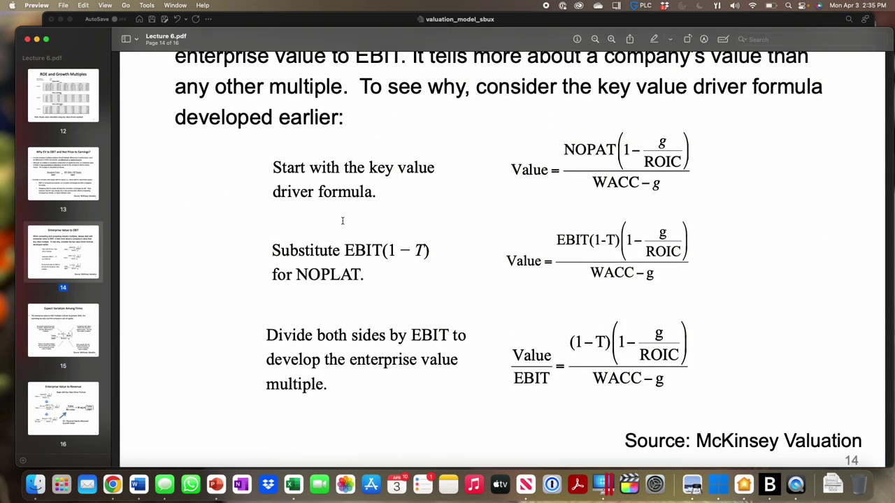
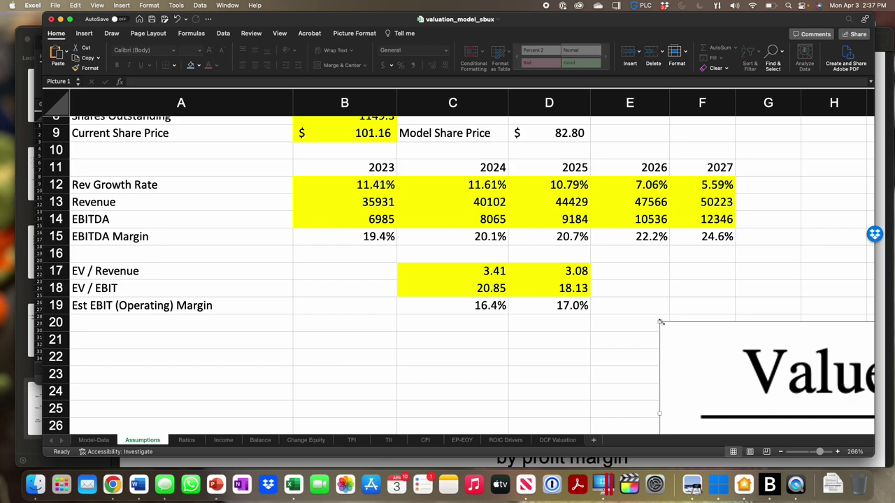
Step: Shrink the Value/Revenue formula picture on the Assumptions sheet and place it beside the EV multiples and estimated EBIT margins in rows 17 to 19
left_click_drag(661, 321, 333, 256)
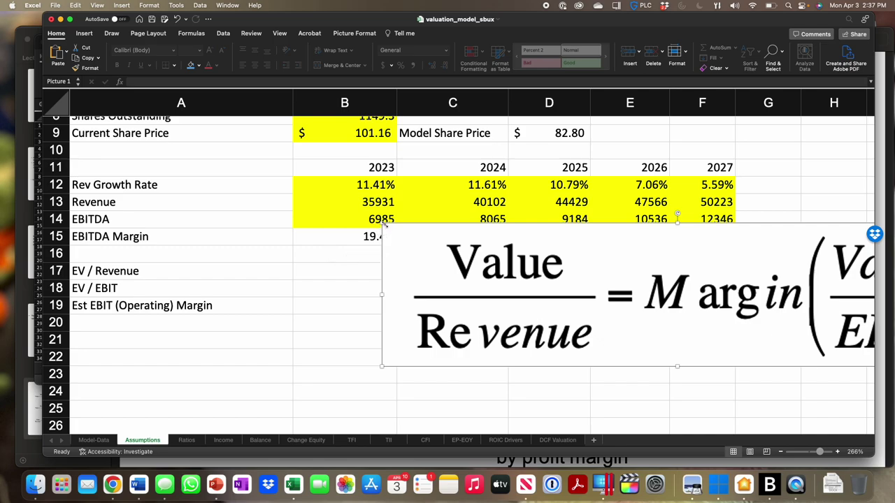
left_click_drag(384, 224, 702, 300)
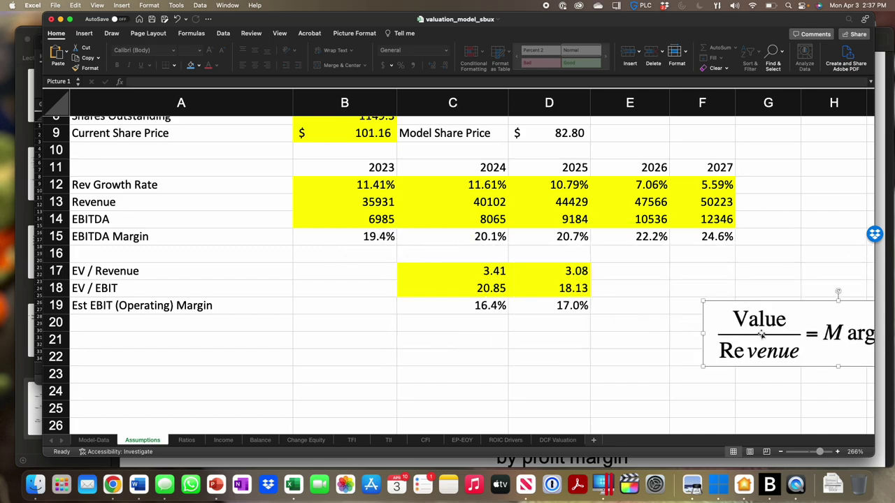
left_click_drag(762, 334, 661, 287)
left_click(564, 308)
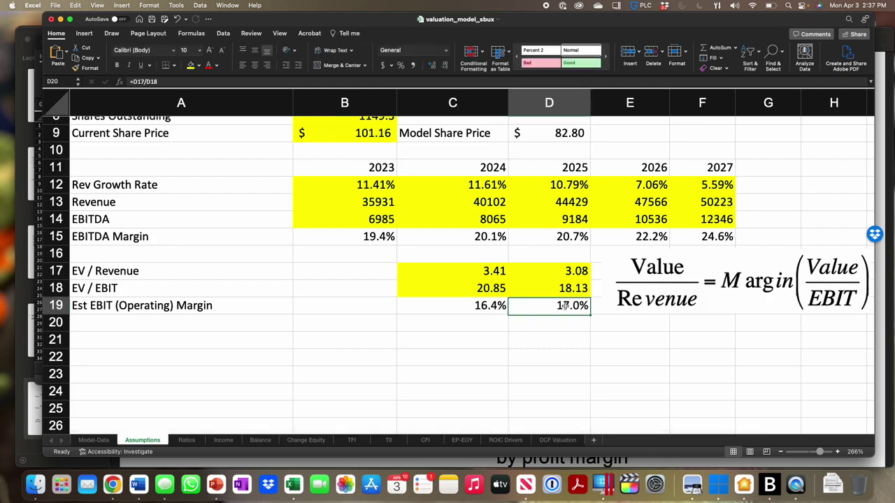
left_click(497, 312)
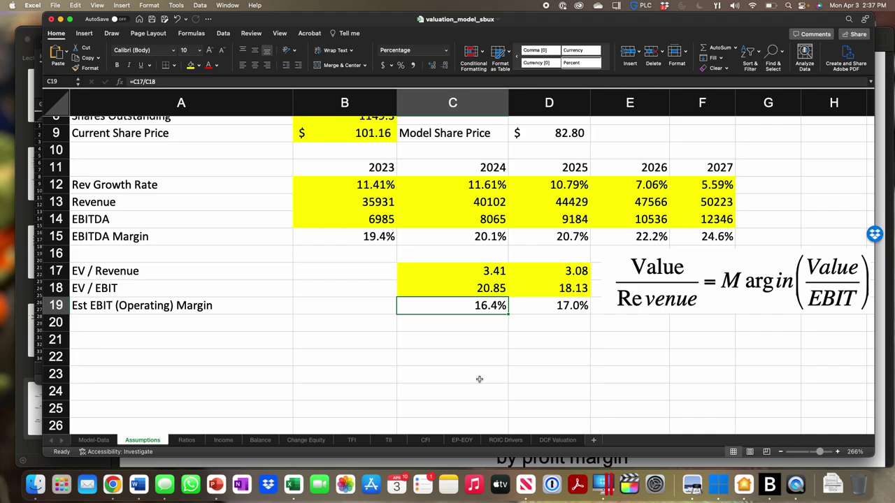
Step: Switch to Preview and capture a screenshot of the final Value/EBIT formula on page 14 of Lecture 6.pdf
key("super+Tab")
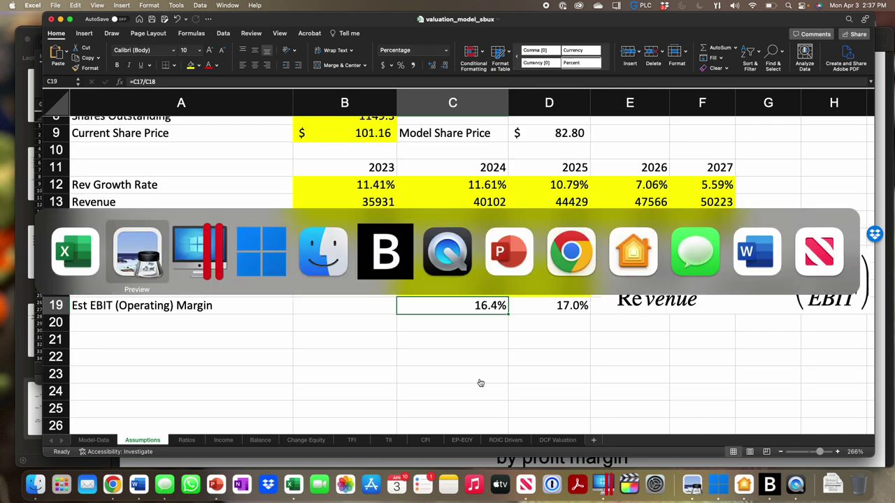
scroll(484, 305, "up", 10)
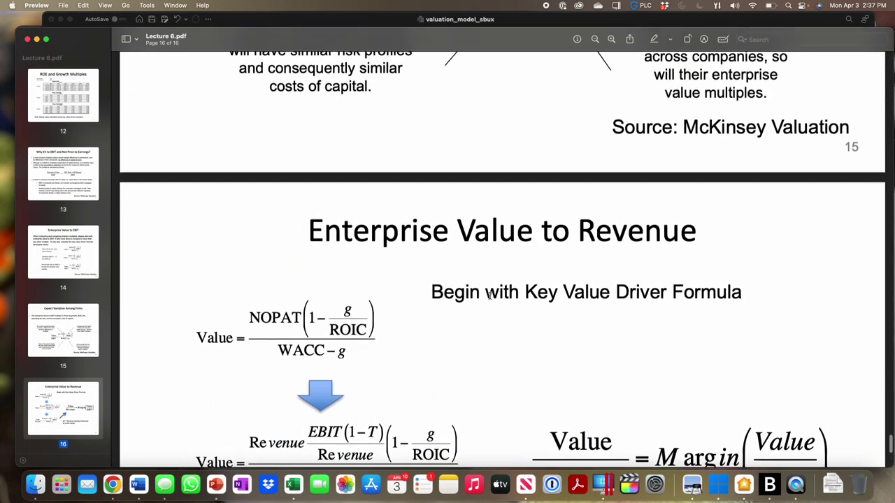
scroll(489, 295, "up", 5)
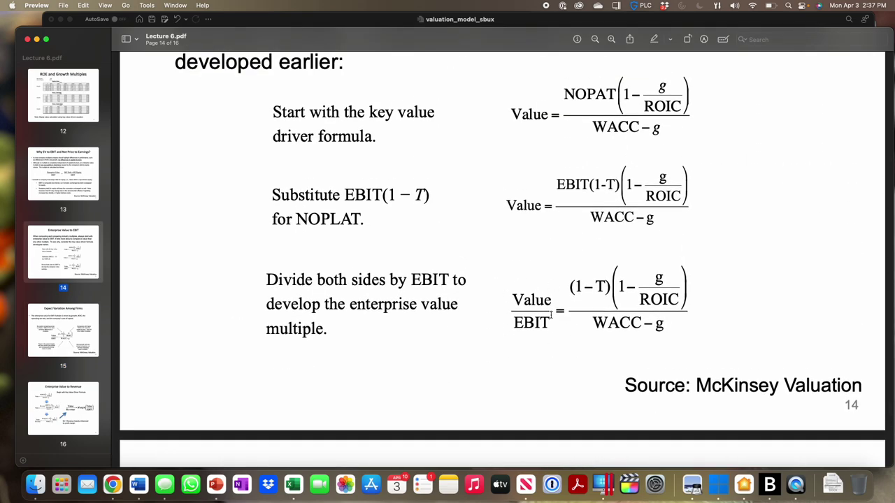
key("super+shift+4")
left_click_drag(507, 261, 718, 350)
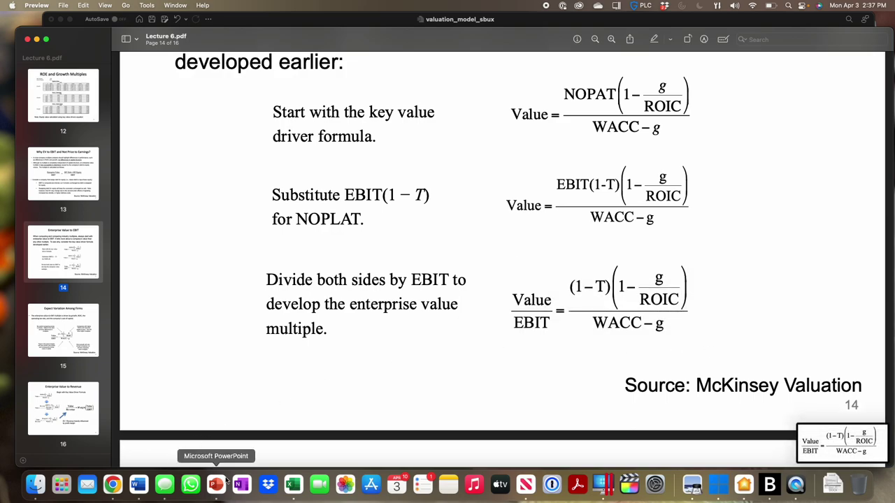
Step: Return to Excel, open the captured Value/EBIT formula screenshot for viewing, and close its preview
left_click(292, 485)
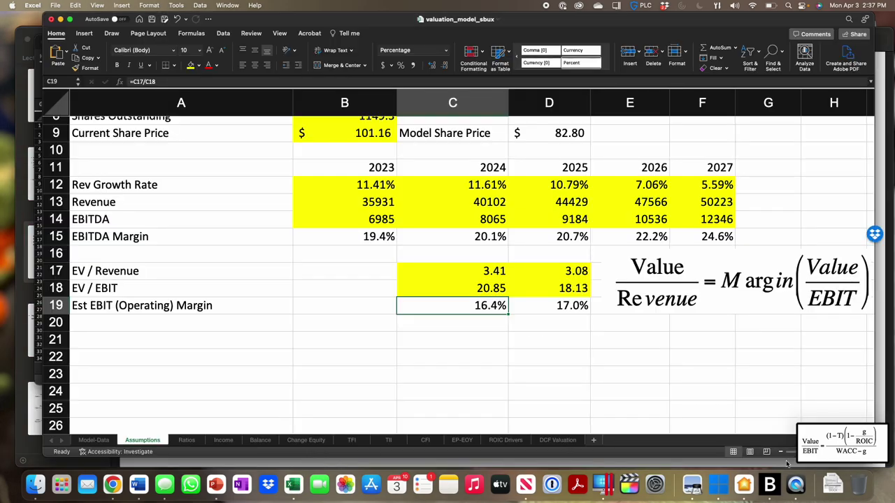
left_click(866, 442)
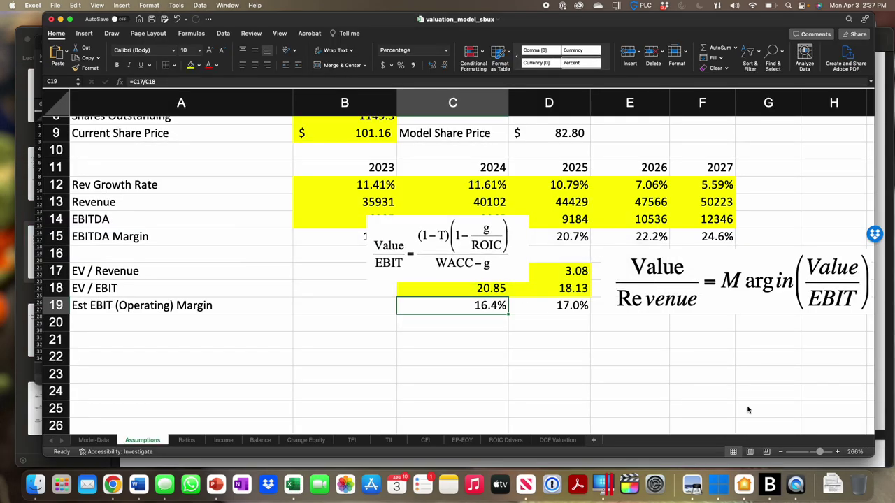
triple_click(454, 263)
left_click(562, 326)
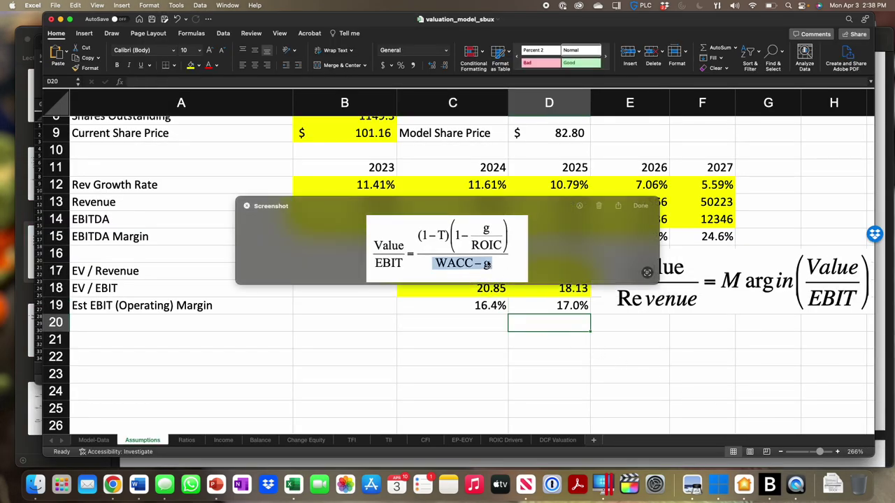
left_click(323, 277)
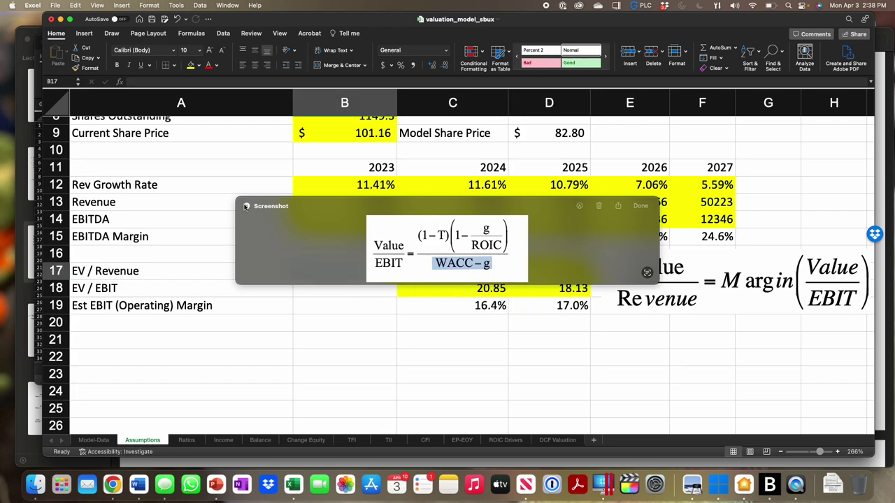
left_click(247, 206)
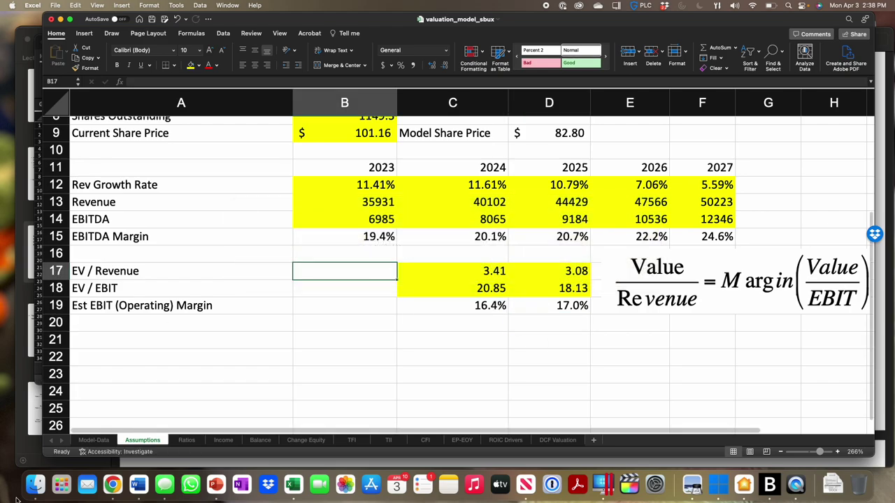
Step: Insert the newest Value/EBIT formula screenshot from Finder's Recents into the Assumptions sheet, below the EV multiples around row 24
left_click(31, 489)
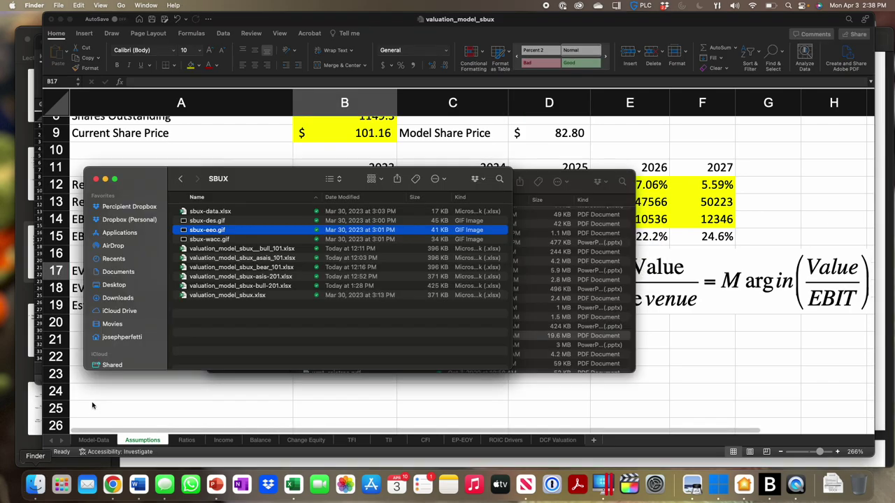
left_click(241, 258)
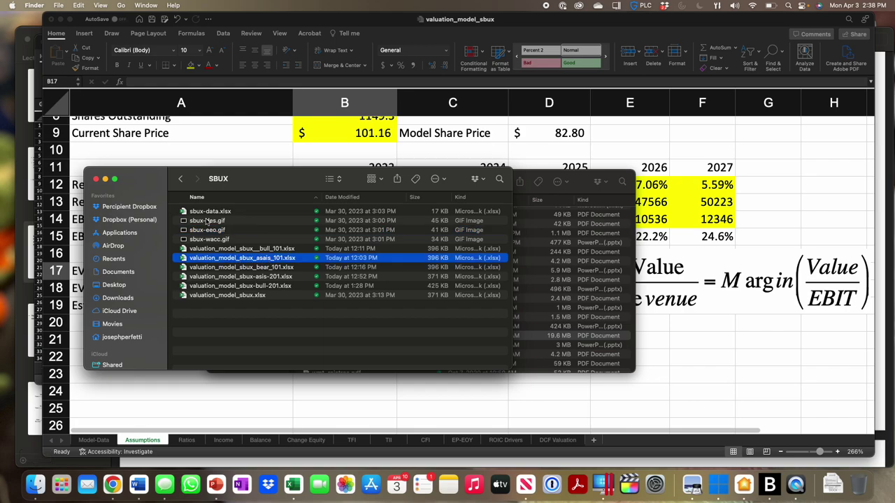
left_click(130, 258)
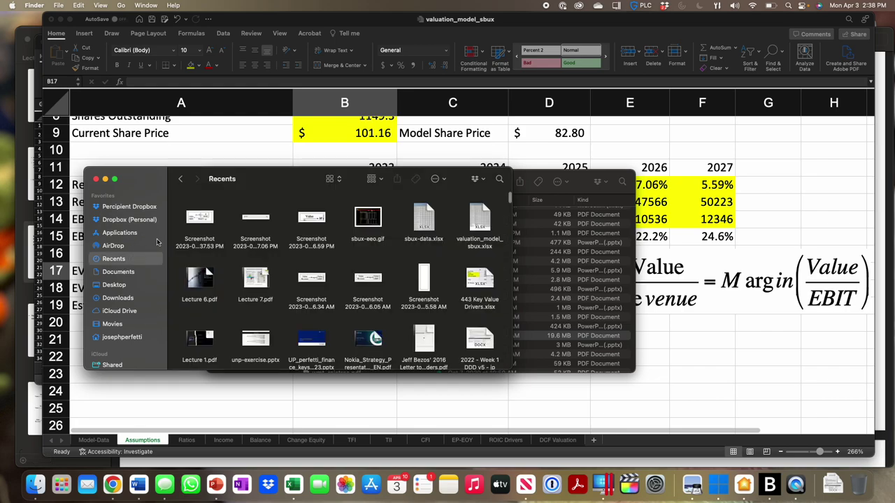
left_click_drag(198, 222, 140, 396)
left_click(714, 373)
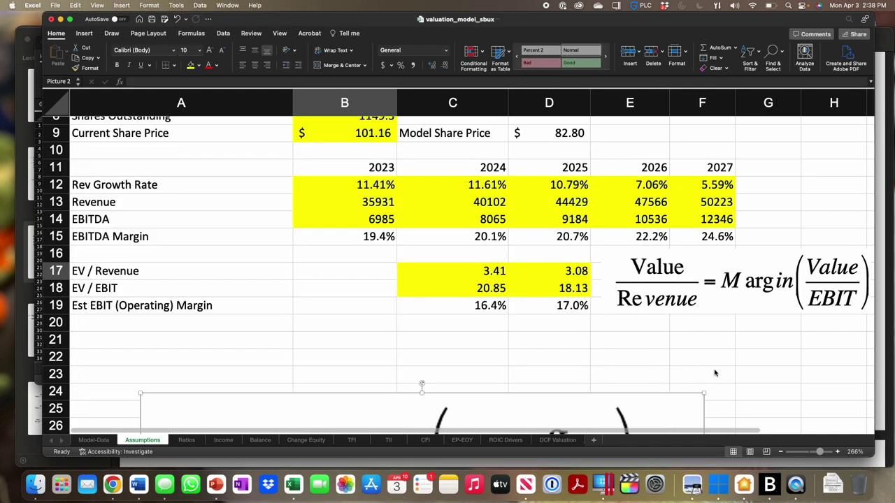
right_click(715, 299)
key("Escape")
Step: Shrink the inserted Value/EBIT formula picture on the Assumptions sheet
scroll(509, 359, "down", 2)
left_click(510, 359)
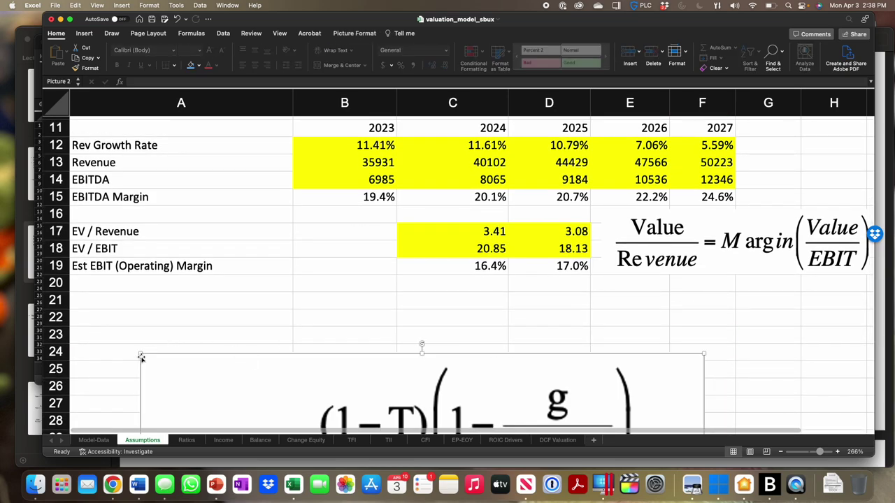
key("Delete")
scroll(280, 314, "down", 1)
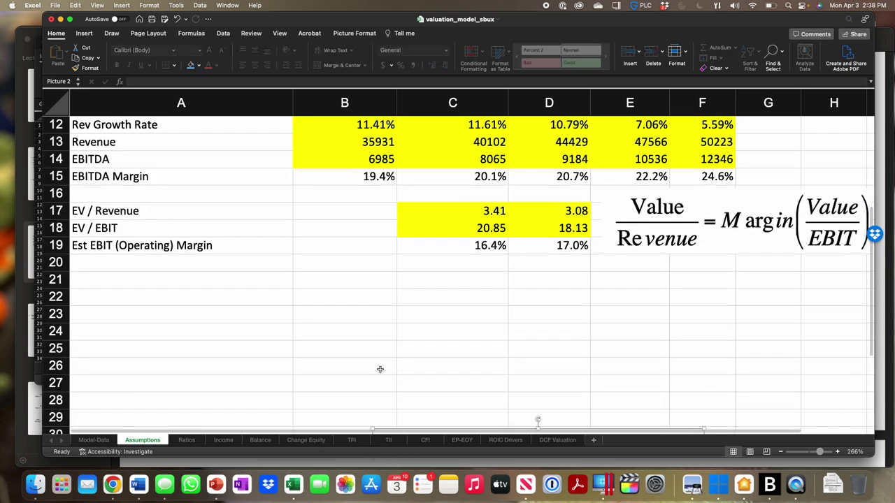
right_click(366, 244)
key("Escape")
scroll(343, 363, "down", 8)
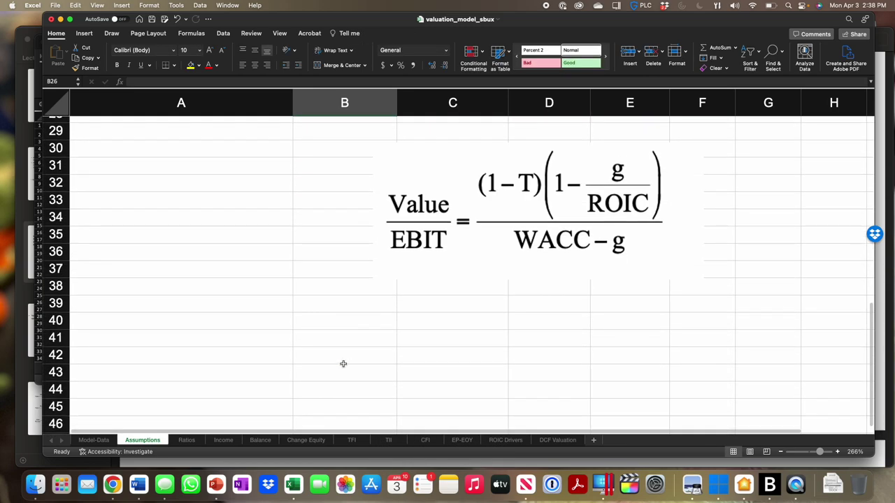
Step: Move the Value/EBIT formula picture beneath the Value/Revenue formula and shrink it further to span about rows 21 to 25
left_click_drag(490, 244, 581, 158)
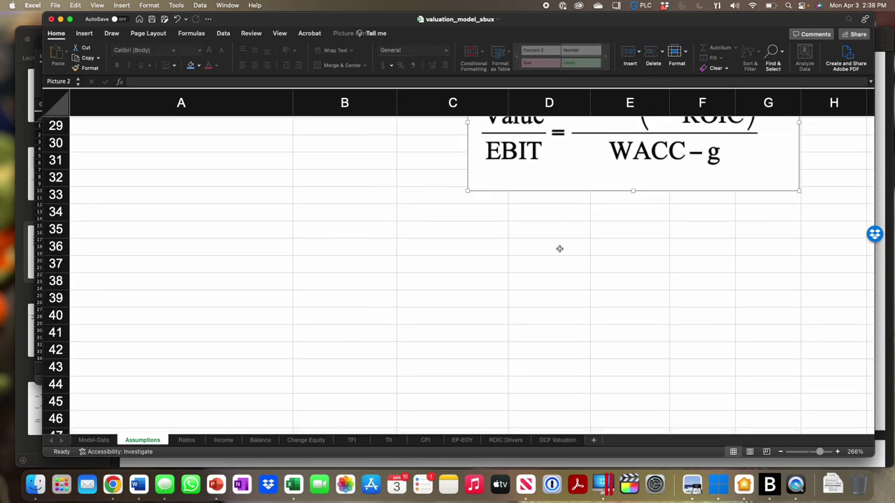
scroll(559, 258, "up", 4)
scroll(560, 276, "up", 3)
left_click_drag(593, 331, 644, 246)
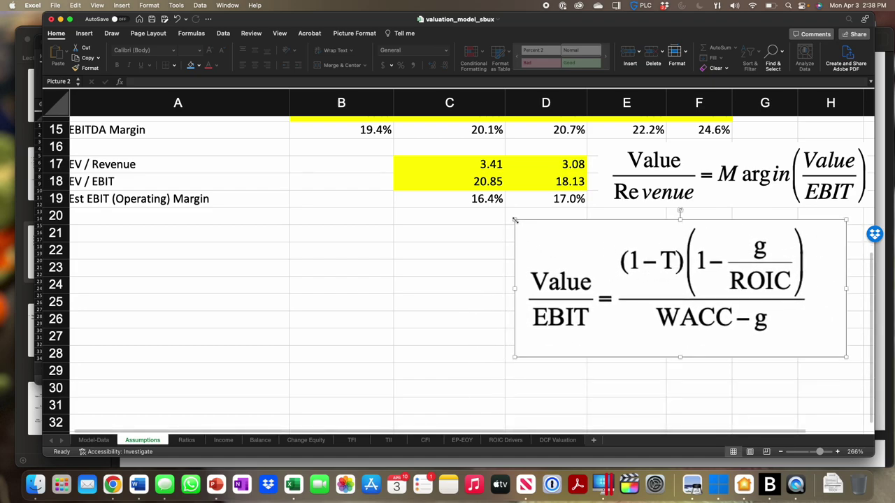
left_click_drag(514, 219, 641, 272)
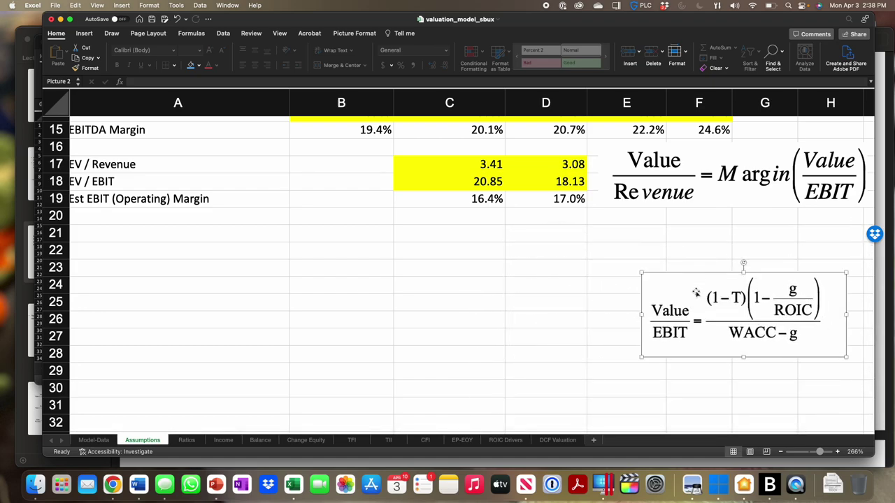
left_click_drag(707, 306, 709, 256)
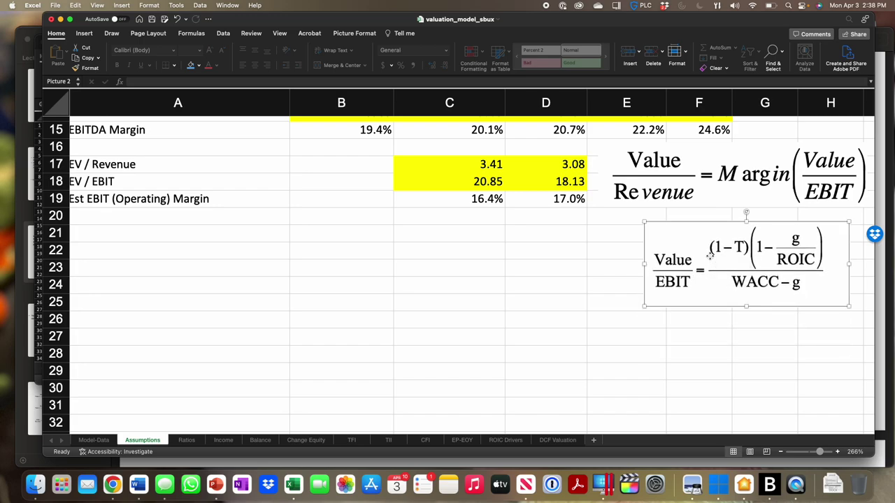
left_click(547, 297)
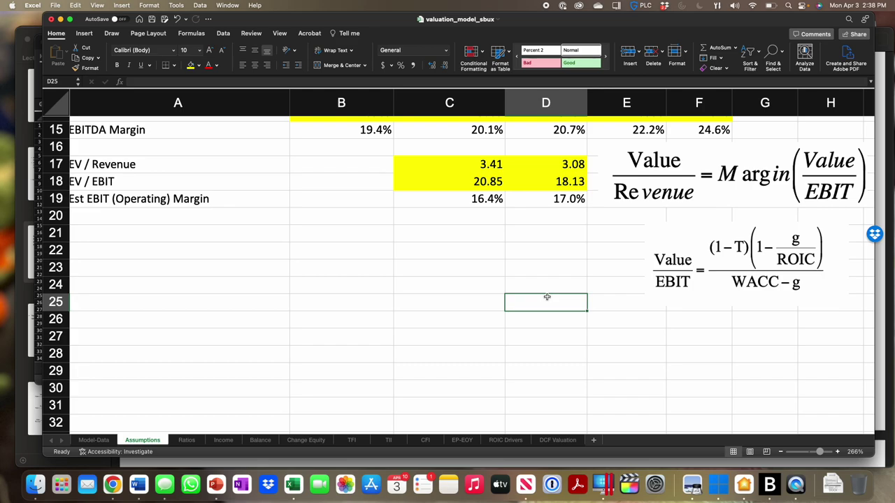
Step: Enter the label "cv Tax rate" in cell A22 of the Assumptions sheet
left_click(186, 253)
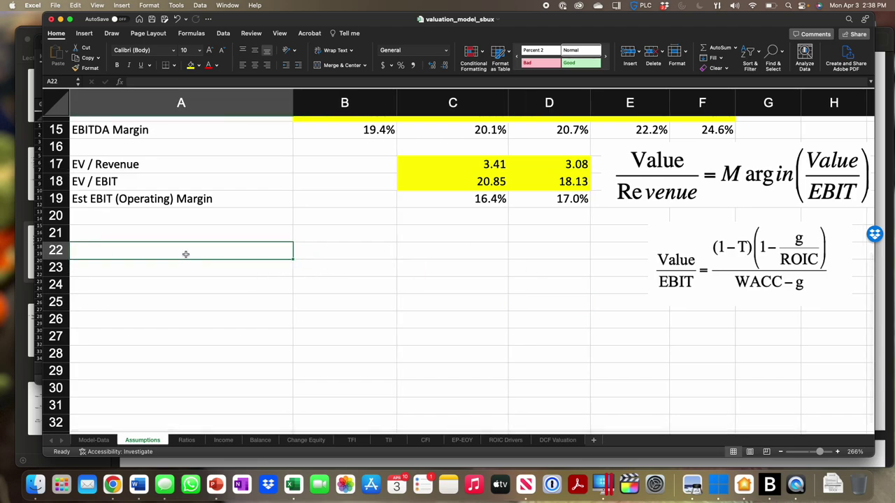
type("cv Tax")
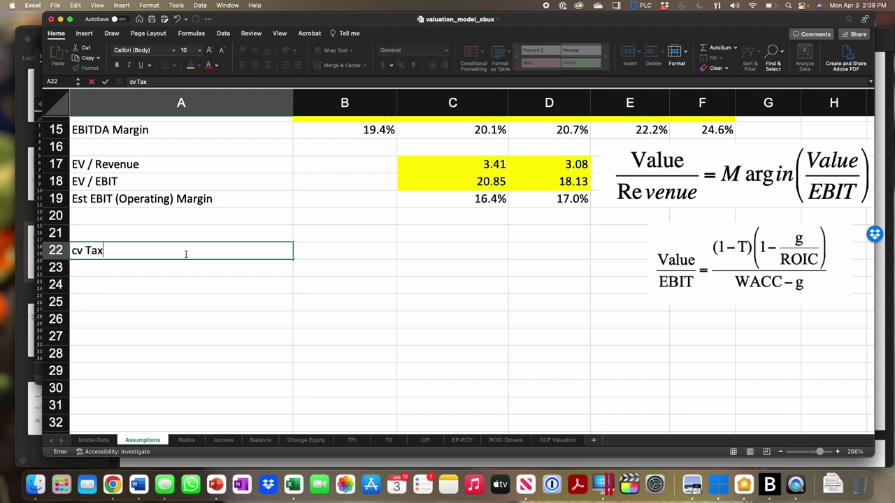
type(" rate")
key("Tab")
key("Tab")
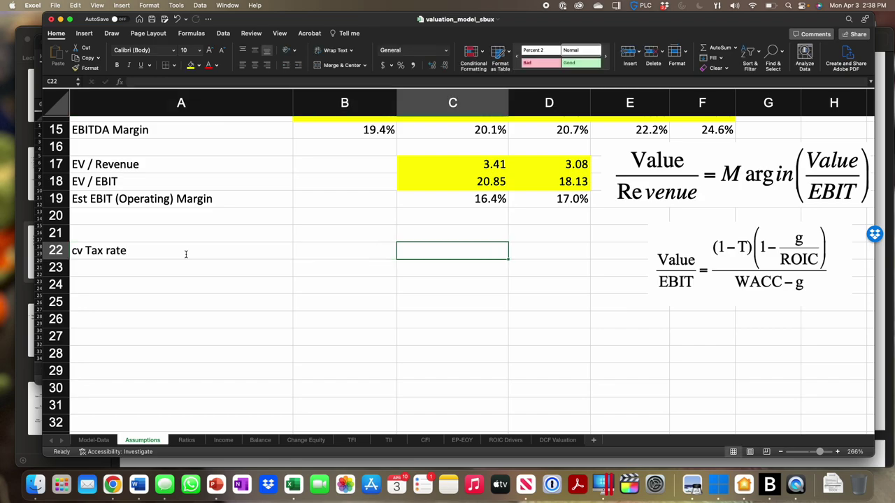
Step: Link cell C22 to the 2028 tax rate on the Ratios sheet with =Ratios!M10
type("=")
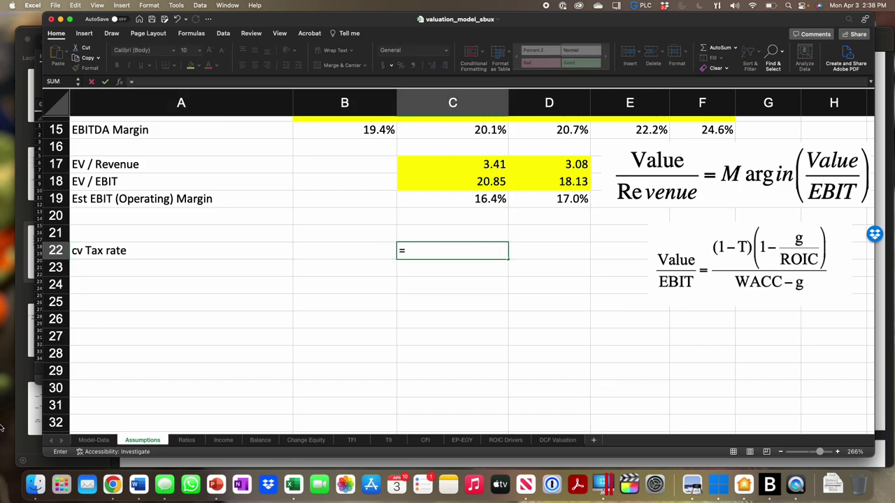
left_click(186, 440)
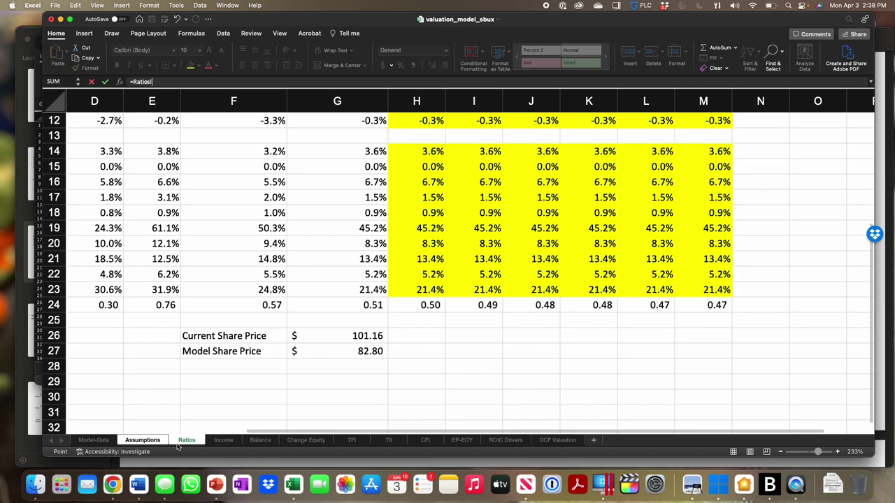
scroll(340, 360, "up", 5)
scroll(341, 360, "left", 3)
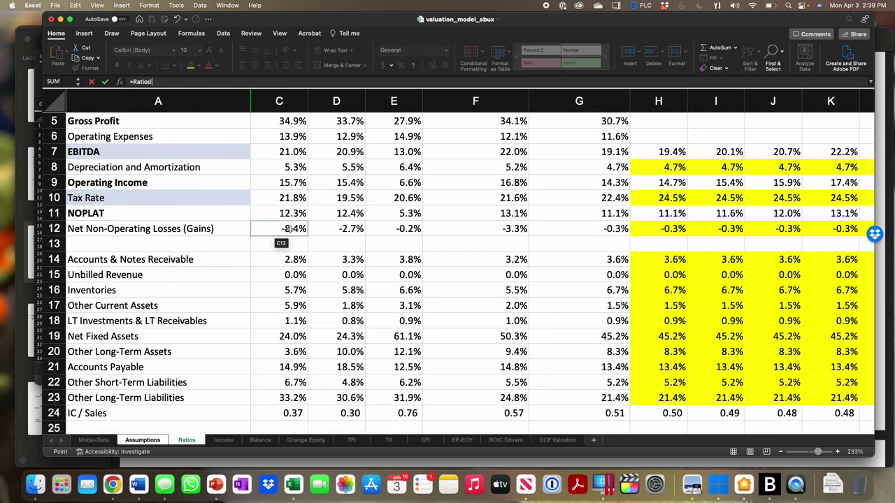
scroll(286, 234, "up", 2)
scroll(287, 234, "right", 2)
scroll(290, 229, "right", 2)
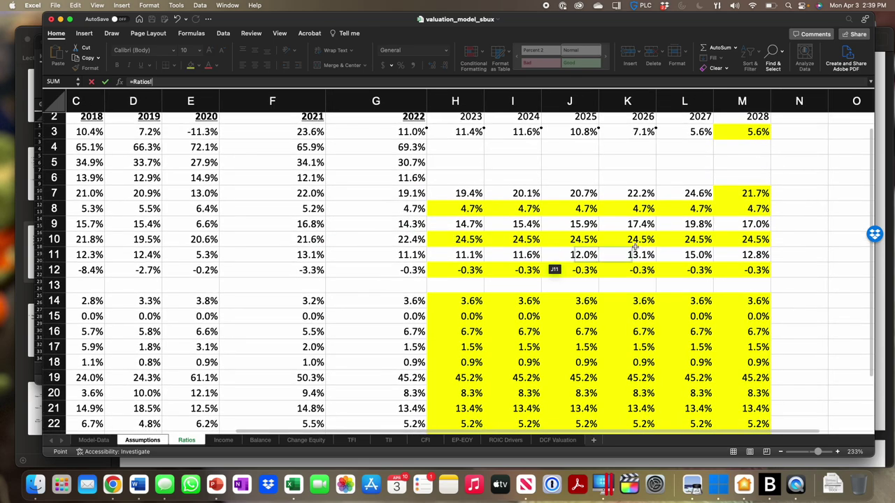
left_click(747, 239)
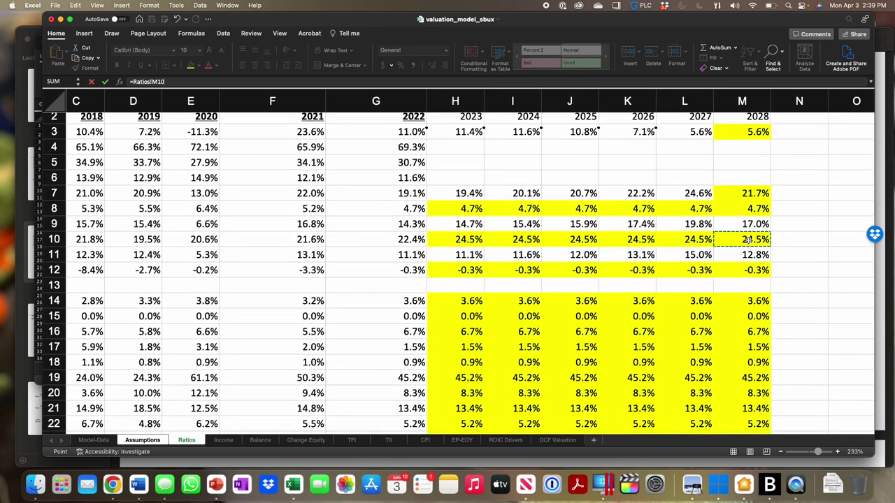
key("Return")
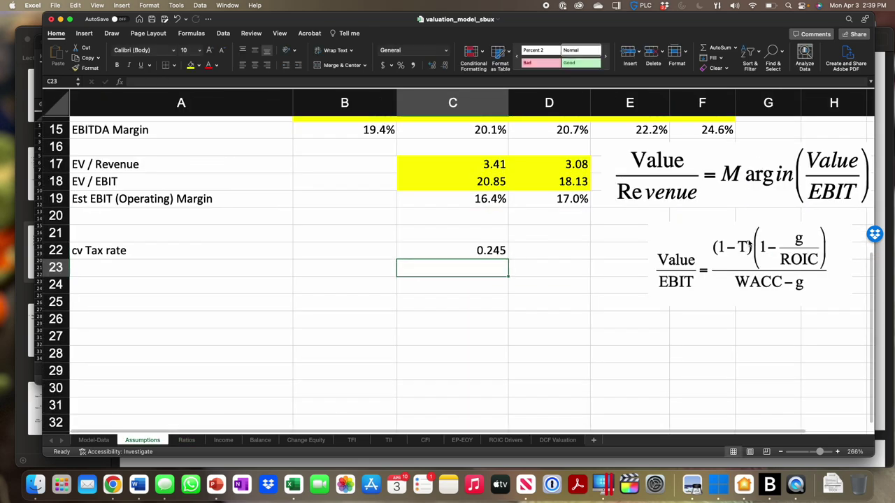
Step: Format the cv Tax rate value in C22 as a percentage with one decimal place
left_click(502, 250)
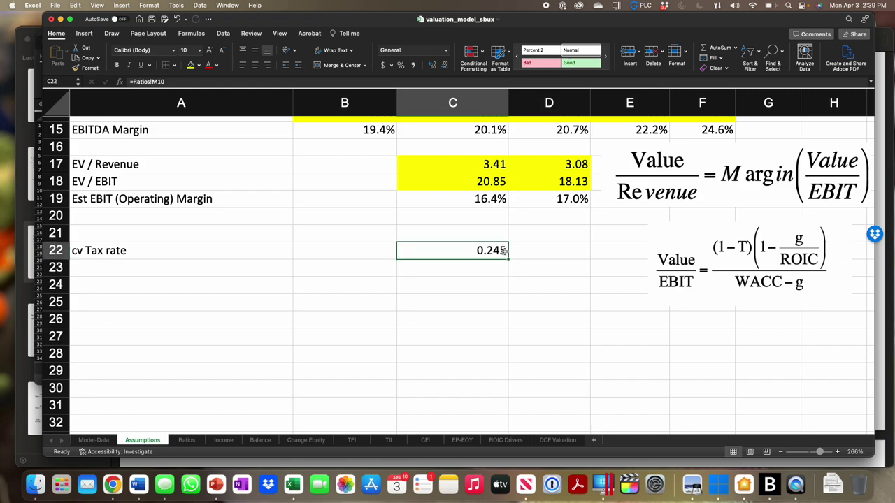
left_click(401, 66)
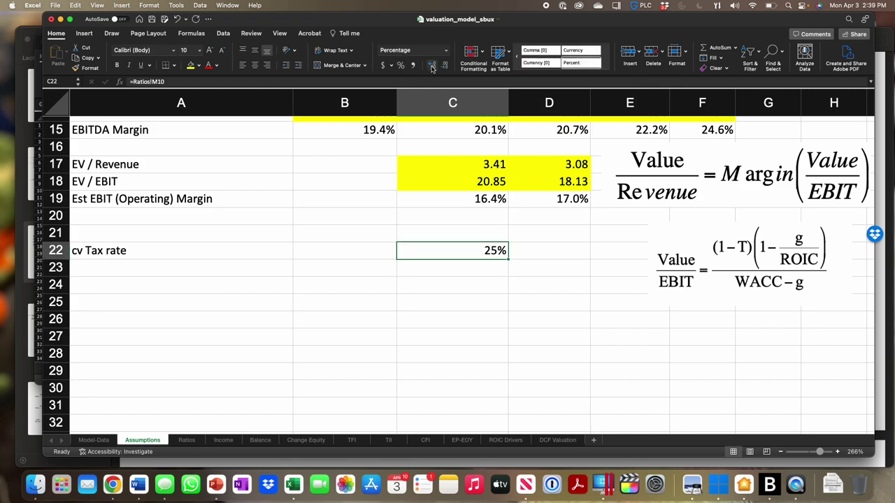
left_click(432, 65)
Step: Enter the label "cv ROIC" in cell A23
left_click(78, 268)
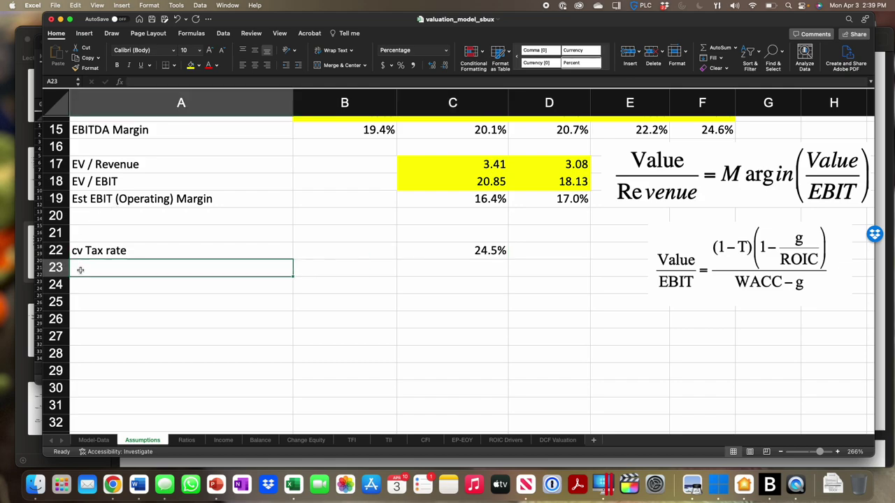
type("cv")
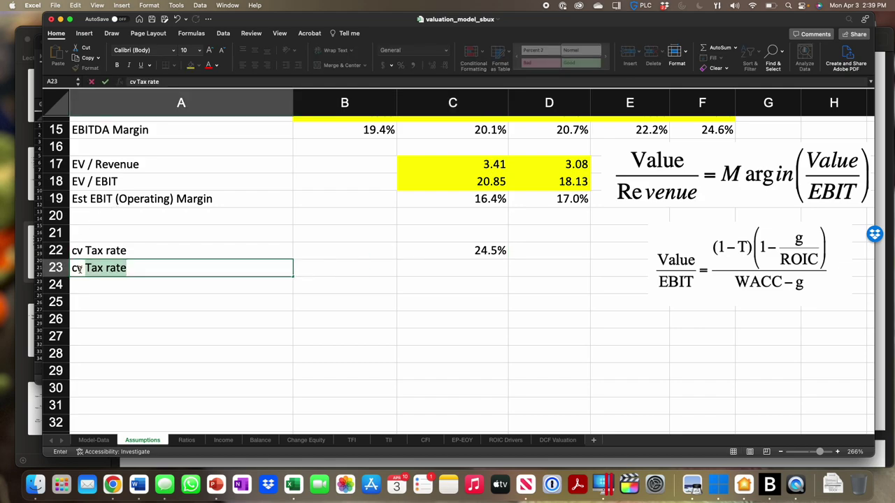
type(" R")
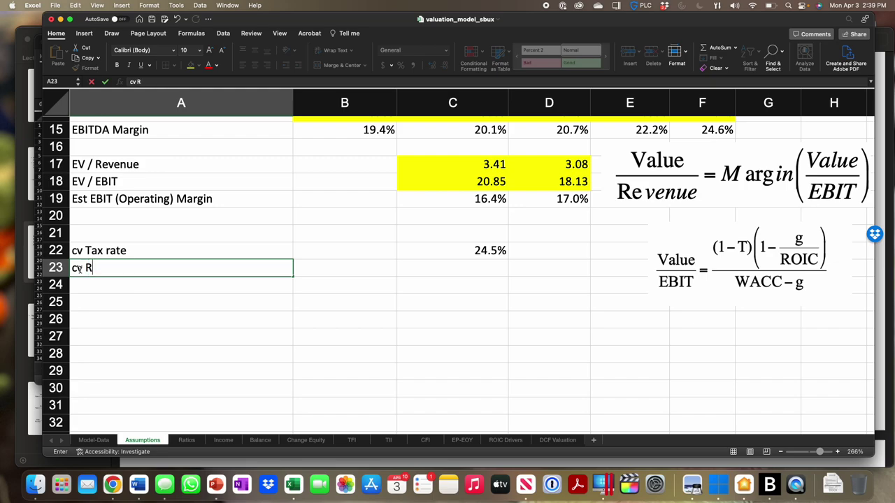
type("OIC")
key("Return")
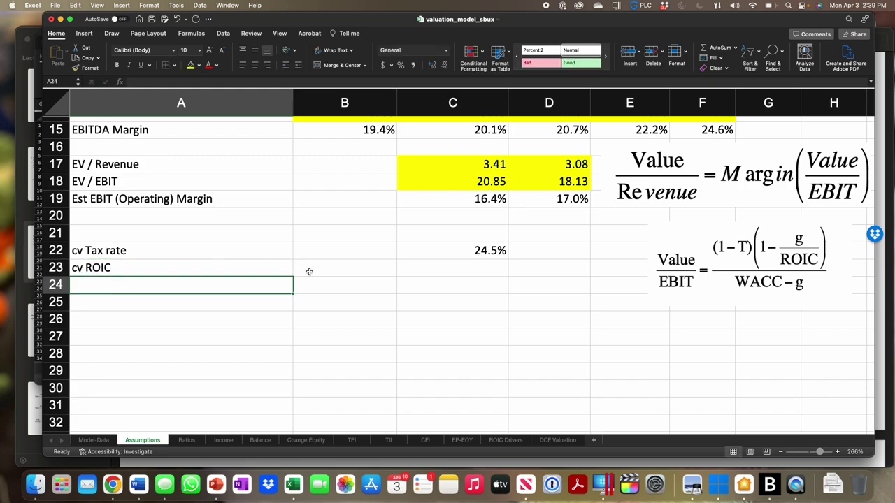
Step: Link cell C23 to the CV ROIC assumption with =B6
left_click(442, 267)
type("=")
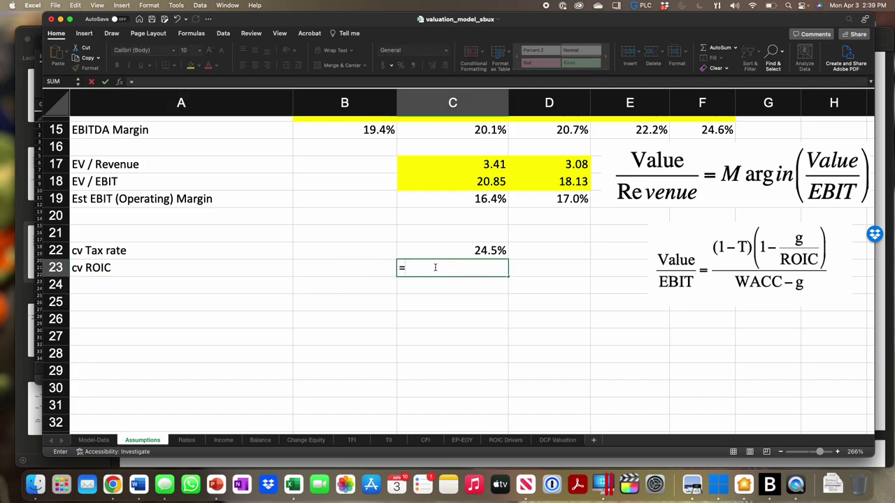
scroll(434, 268, "up", 6)
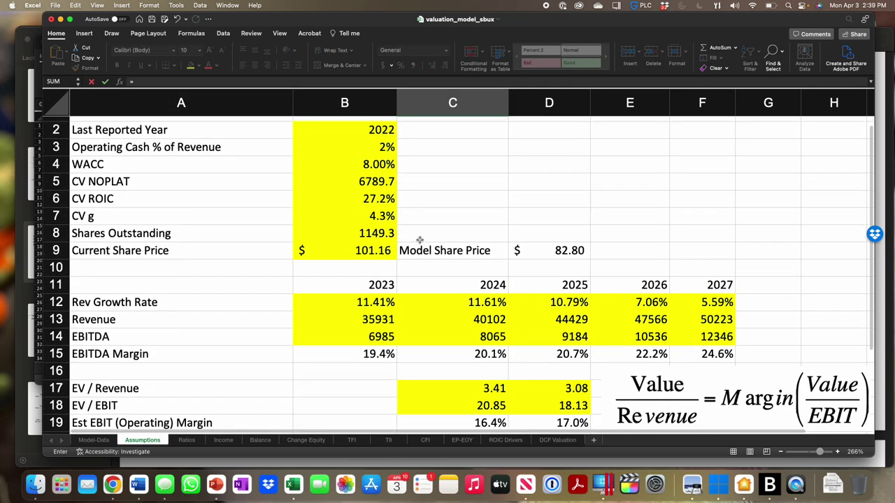
left_click(377, 202)
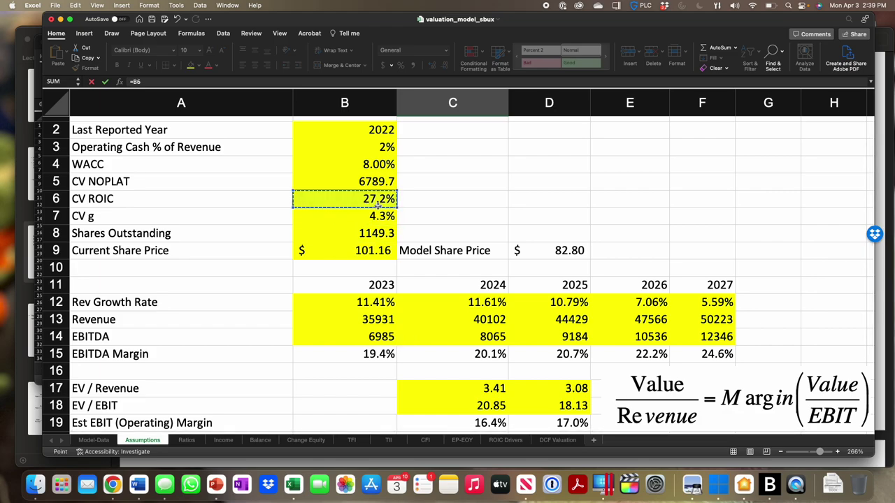
key("Return")
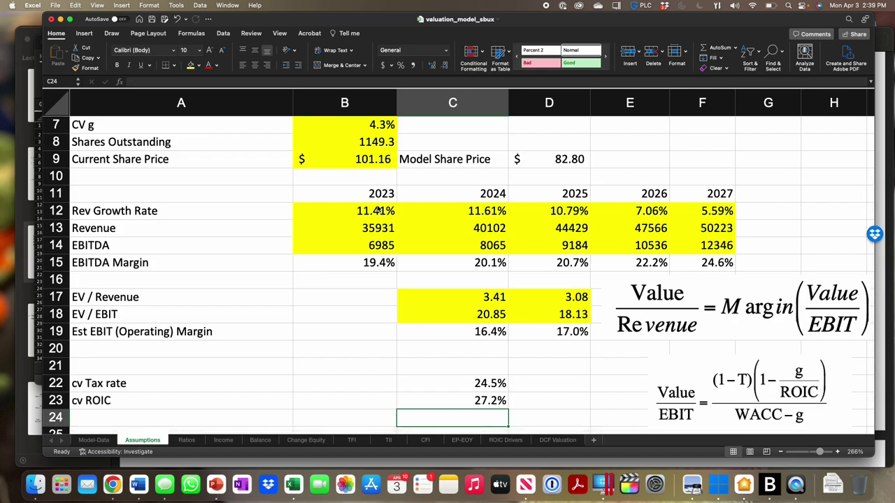
Step: Enter the label "CV WACC" in cell A24 below the cv ROIC row
scroll(379, 208, "down", 2)
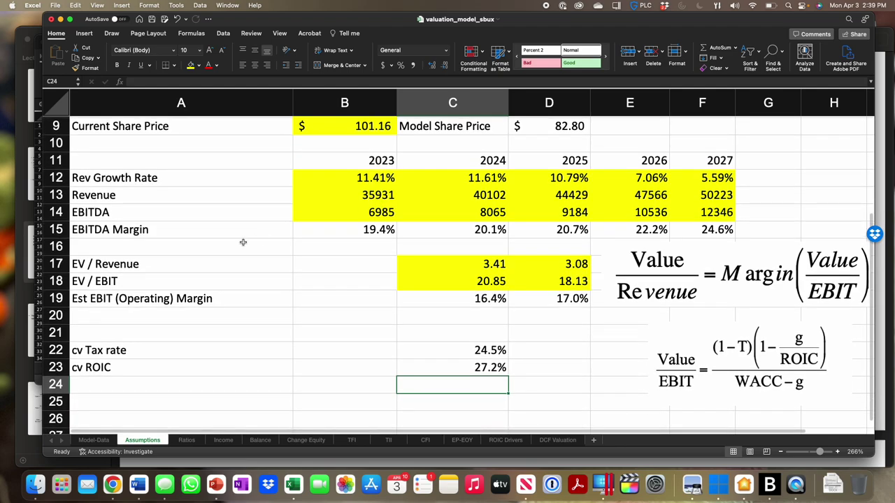
left_click(94, 379)
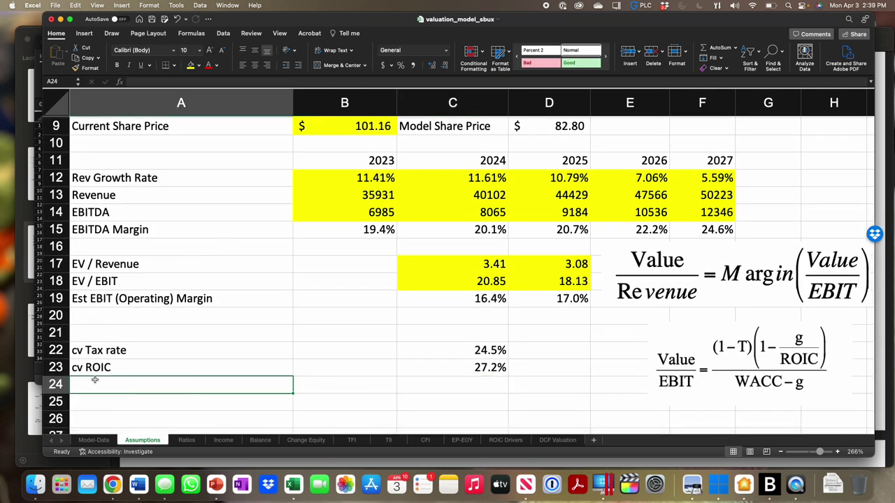
type("CV w")
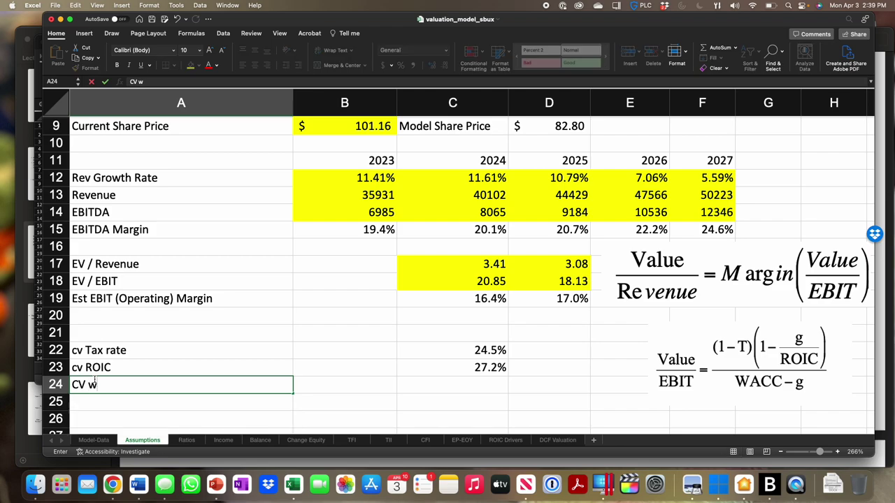
type("ac")
key("BackSpace")
key("BackSpace")
key("BackSpace")
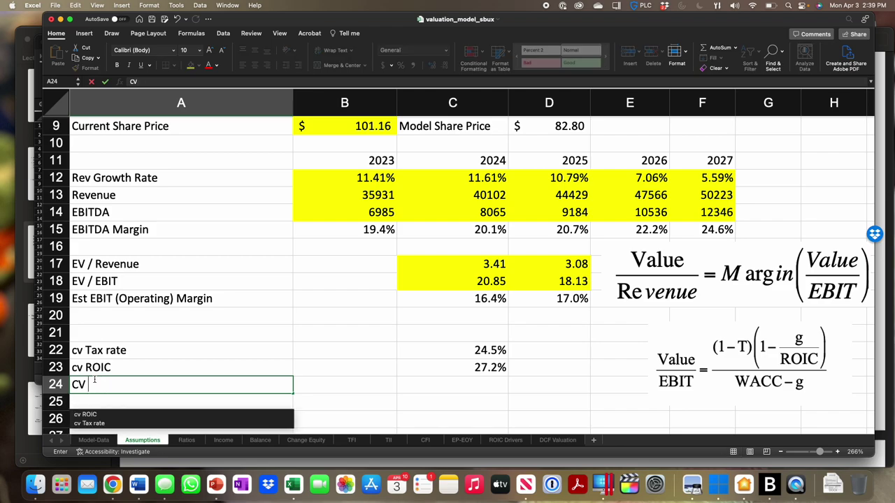
type("WACC")
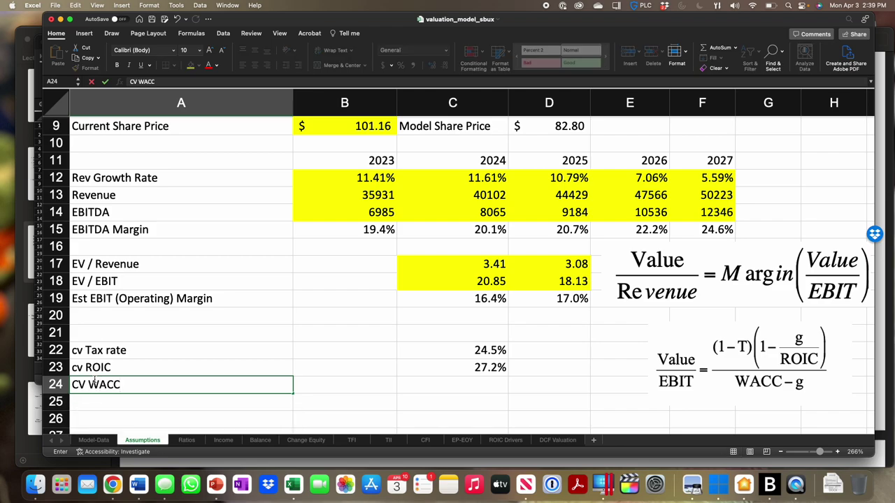
Step: Link cell C24 to the WACC assumption with =B4
key("Tab")
key("Tab")
type("=")
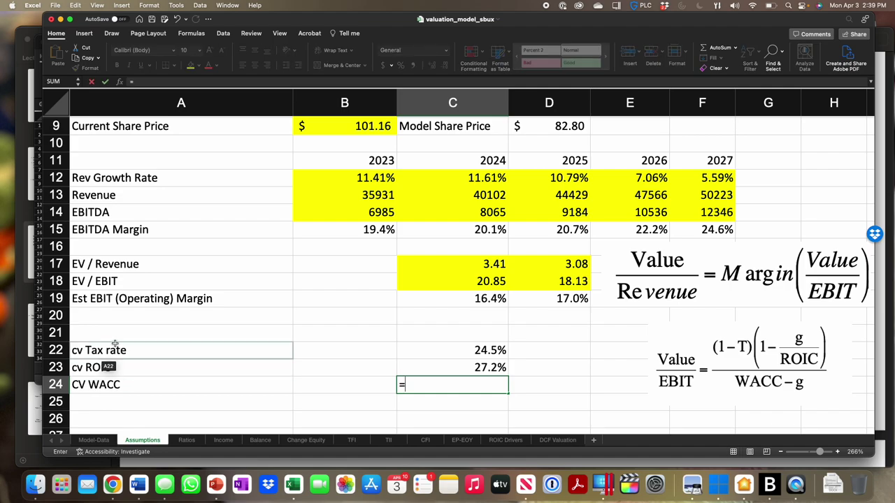
scroll(114, 343, "up", 5)
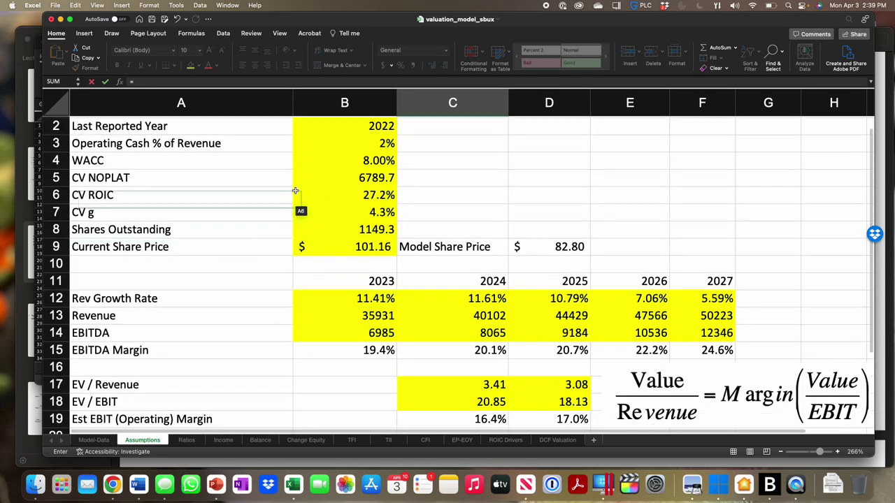
left_click(349, 160)
key("Return")
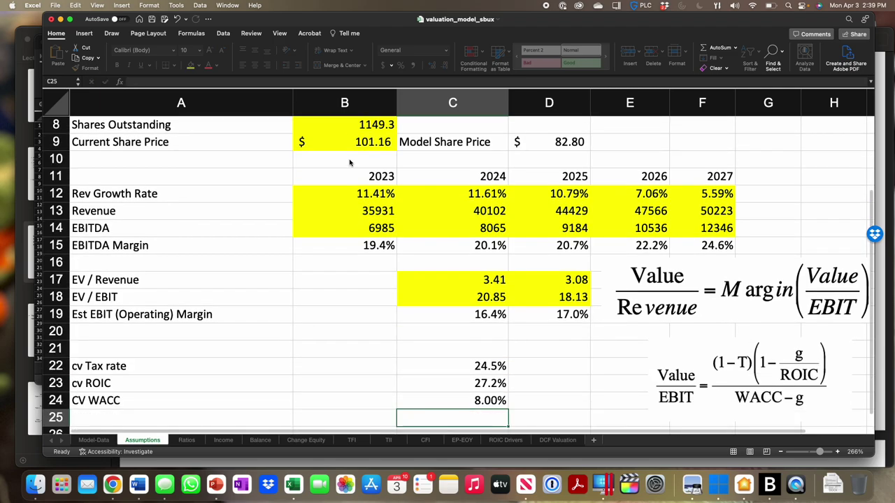
Step: Enter the label "CV g in Multiple" in cell A25 and fill the input cells C22:C25 with yellow
scroll(281, 336, "down", 3)
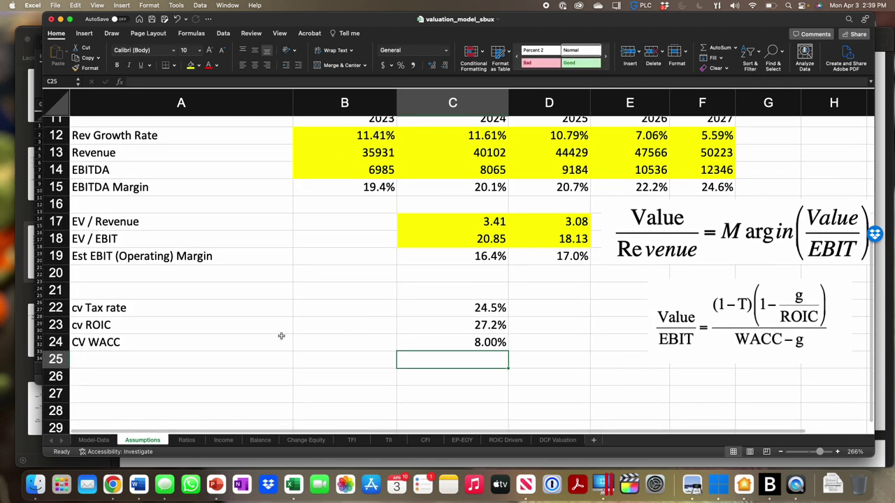
left_click(162, 364)
type("CV g")
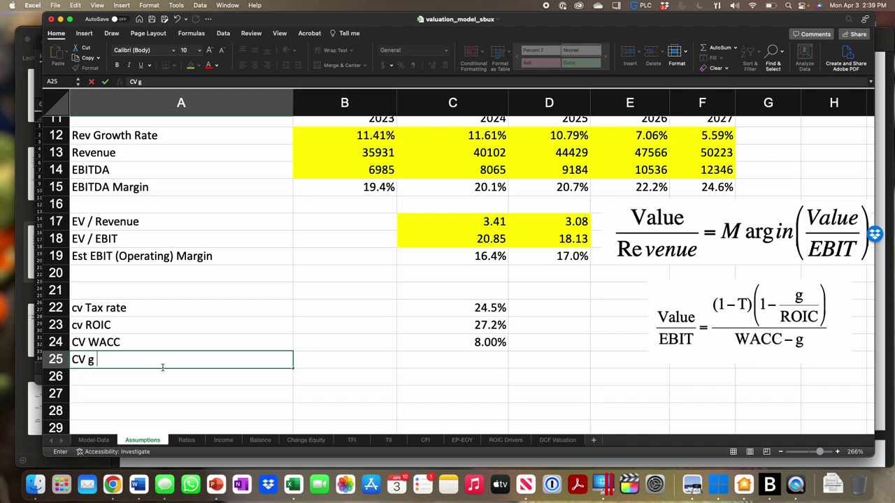
type(" in Multiple")
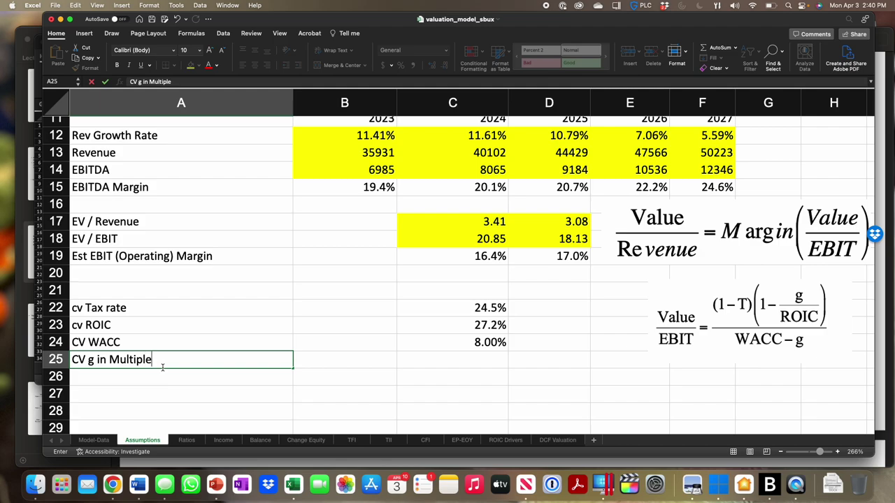
key("Return")
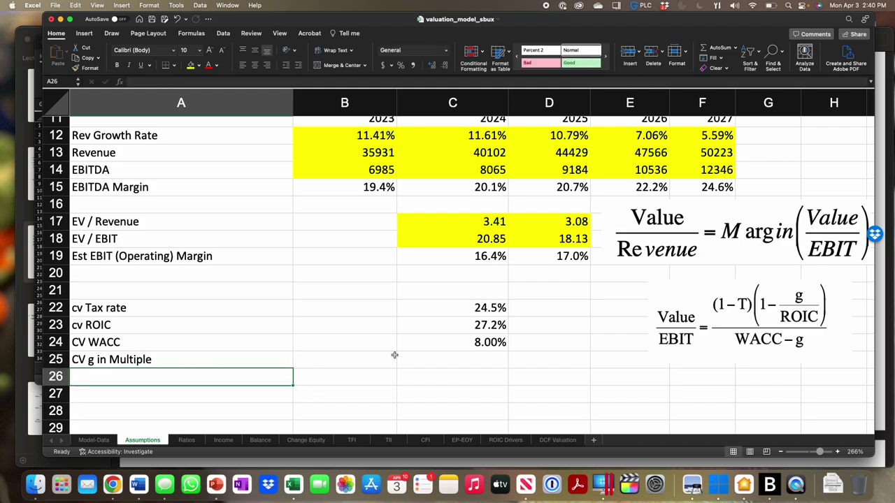
left_click_drag(477, 311, 458, 358)
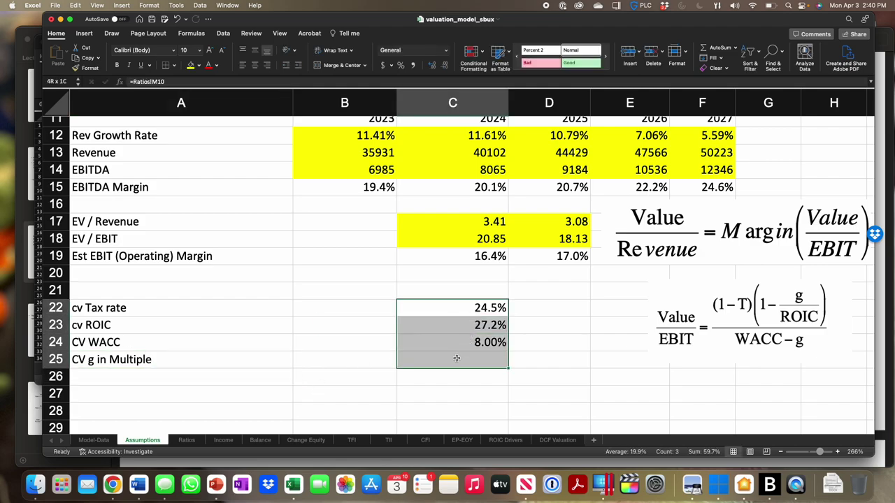
left_click(189, 65)
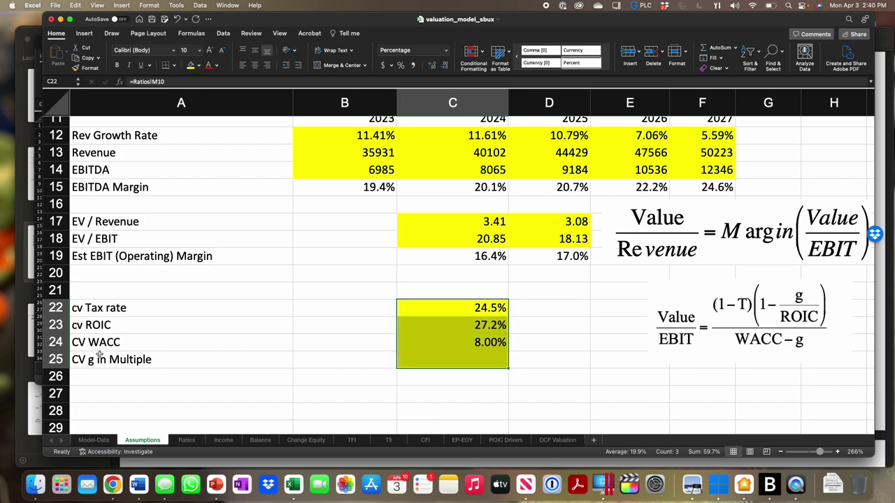
Step: Enter the label "CV EV EBIT Multiple" in cell A26
left_click(84, 379)
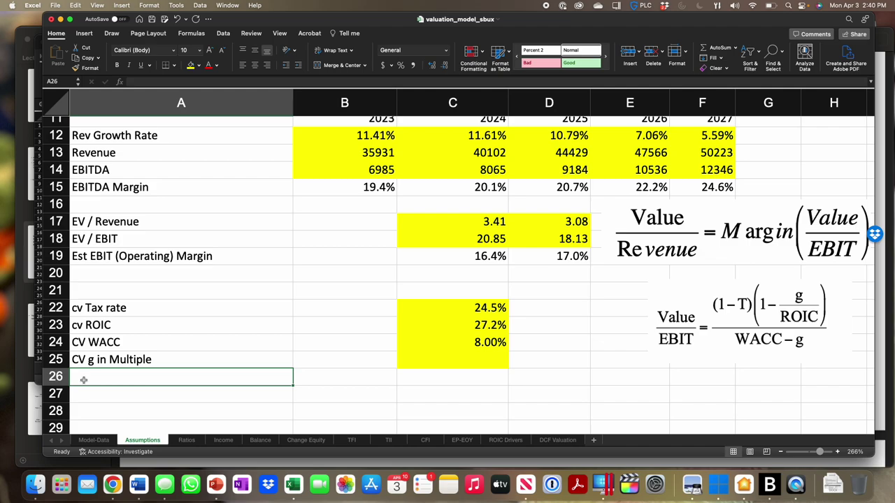
type("CV EV ")
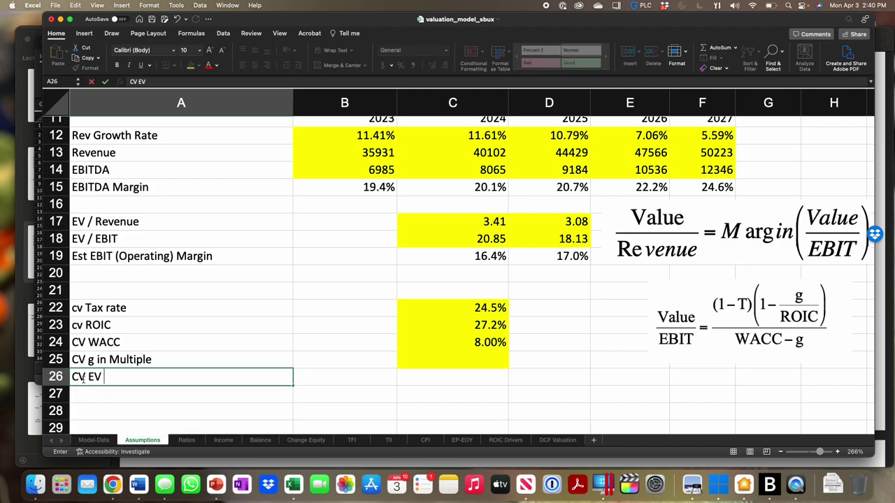
type("EBIT Mul")
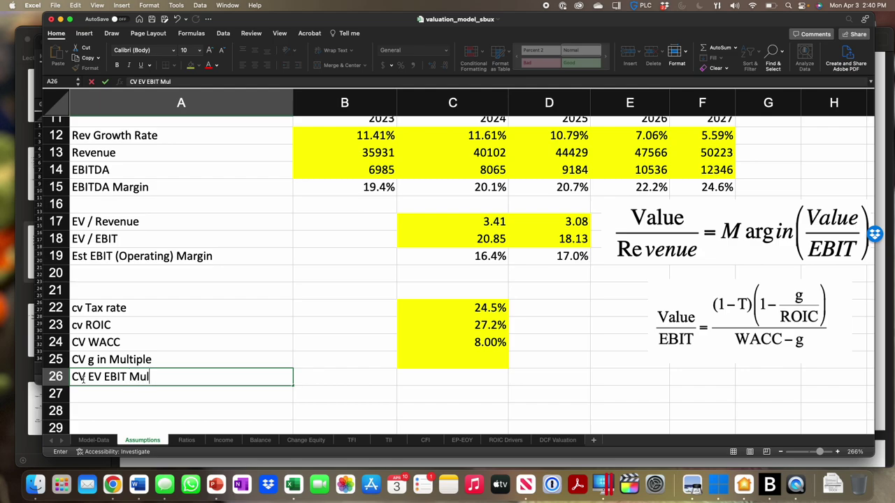
type("tiople")
key("BackSpace")
key("BackSpace")
key("BackSpace")
key("BackSpace")
key("BackSpace")
type("ple")
left_click(437, 375)
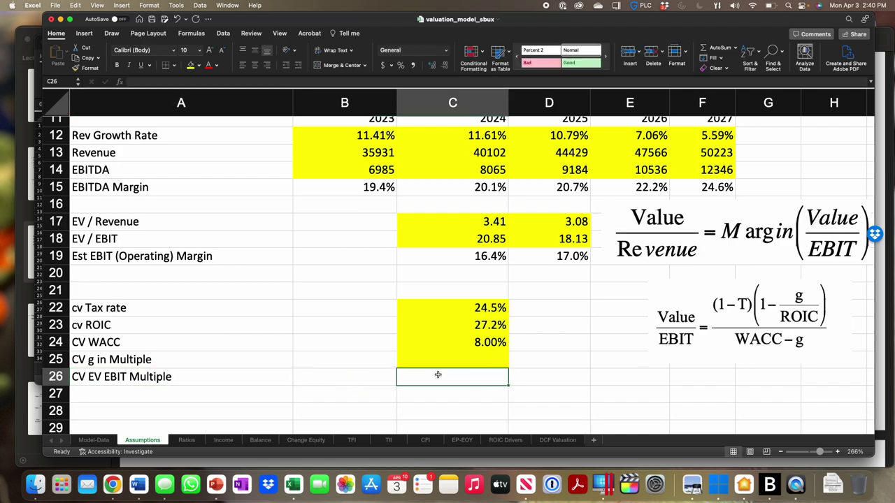
Step: Begin the Value/EBIT formula in cell C26 with the numerator =(1-C22)*(1-C25/C23)
left_click(713, 314)
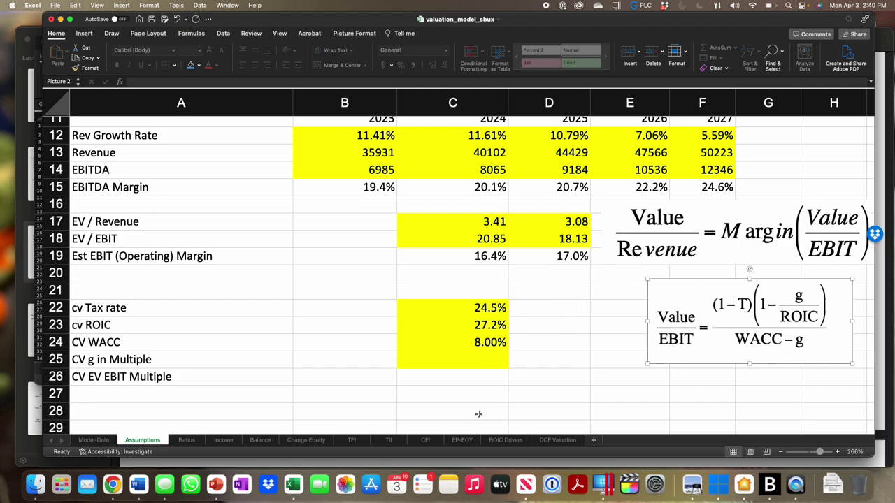
left_click(478, 381)
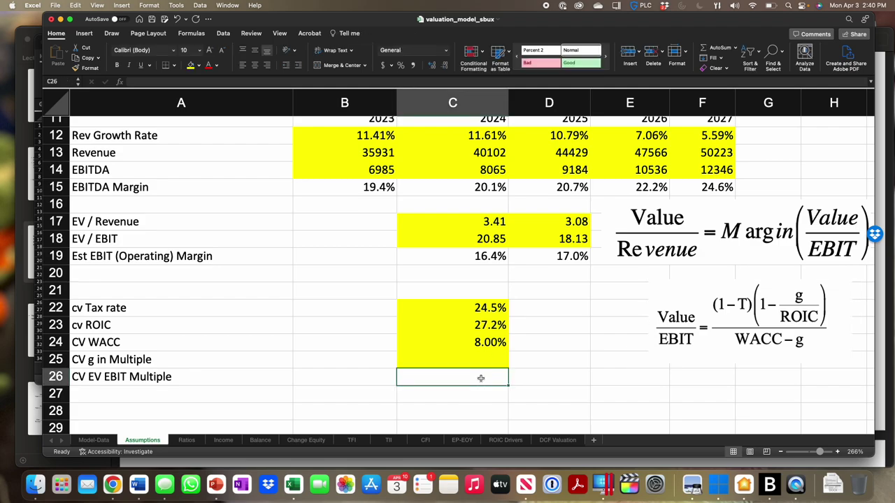
type("=(")
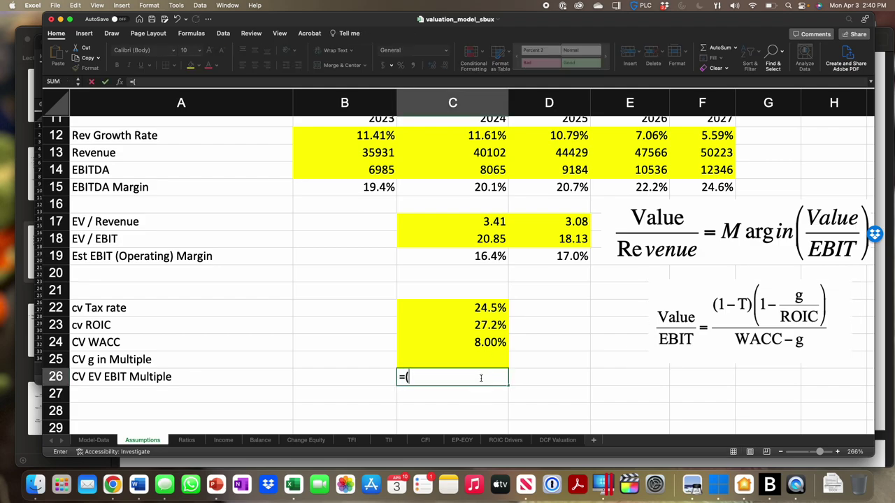
type("1-")
left_click_drag(481, 363, 483, 318)
left_click(492, 305)
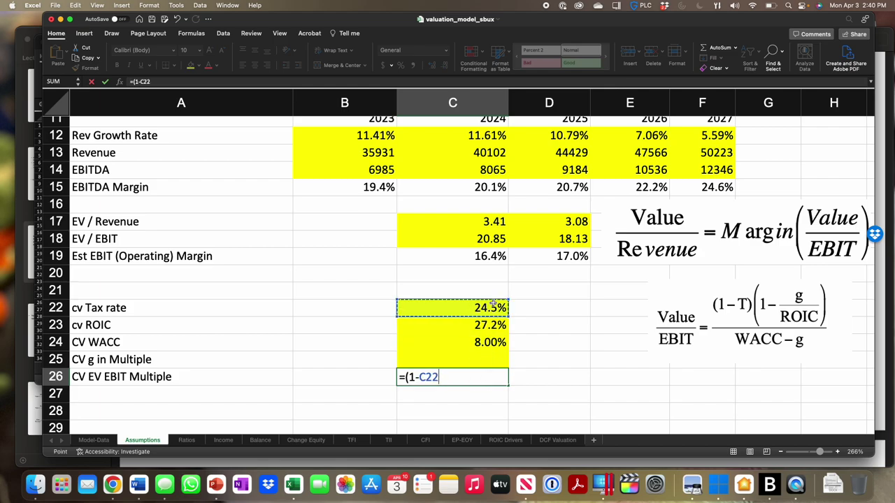
type(")")
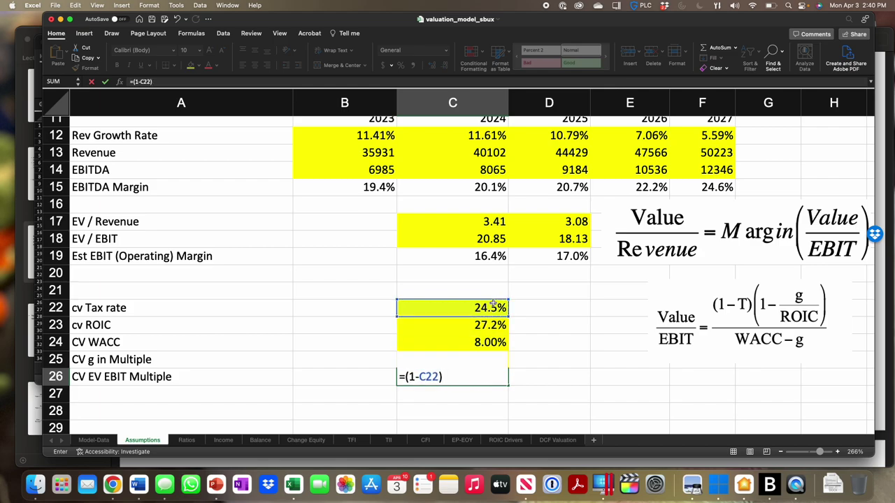
type("*(1-c25/")
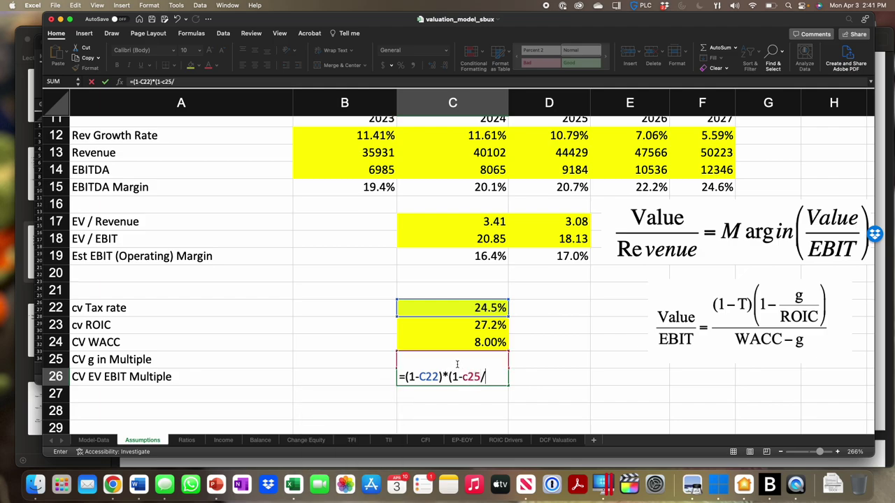
left_click(476, 325)
type(")")
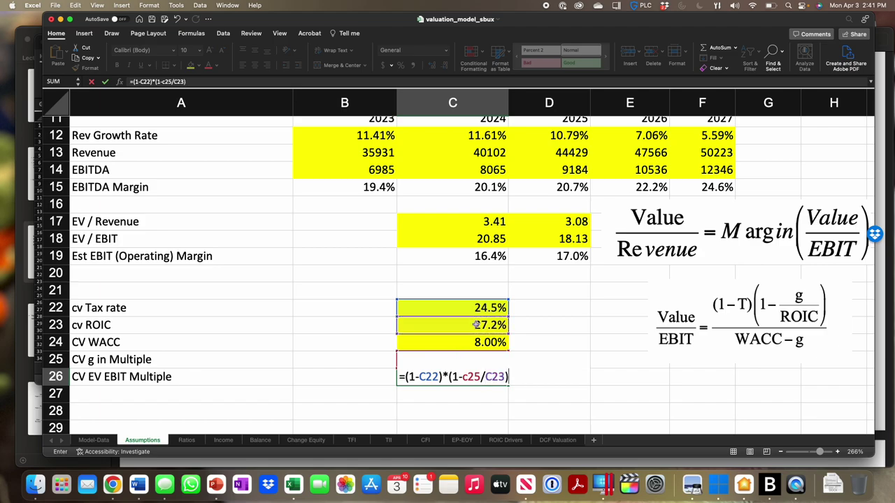
Step: Complete the C26 formula as =((1-C22)*(1-C25/C23))/(C24-C25) by enclosing the numerator in parentheses and adding the denominator
left_click(405, 376)
type("(")
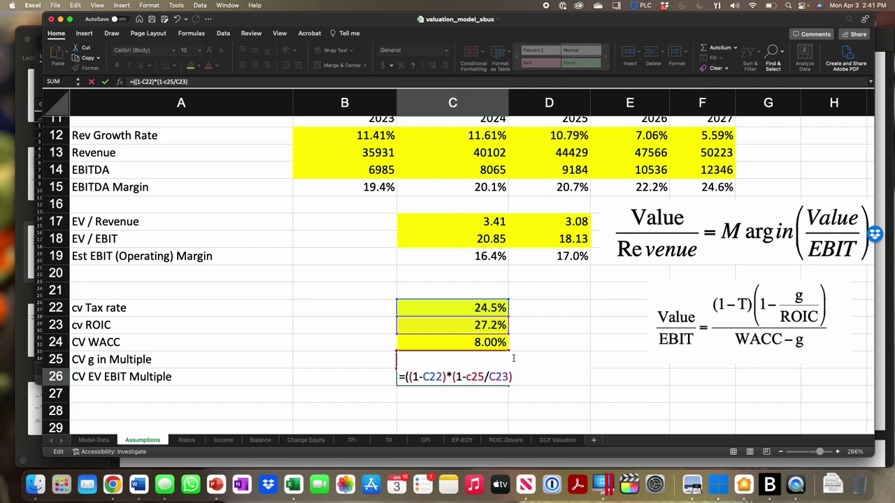
type(")/(")
left_click(481, 343)
type("-")
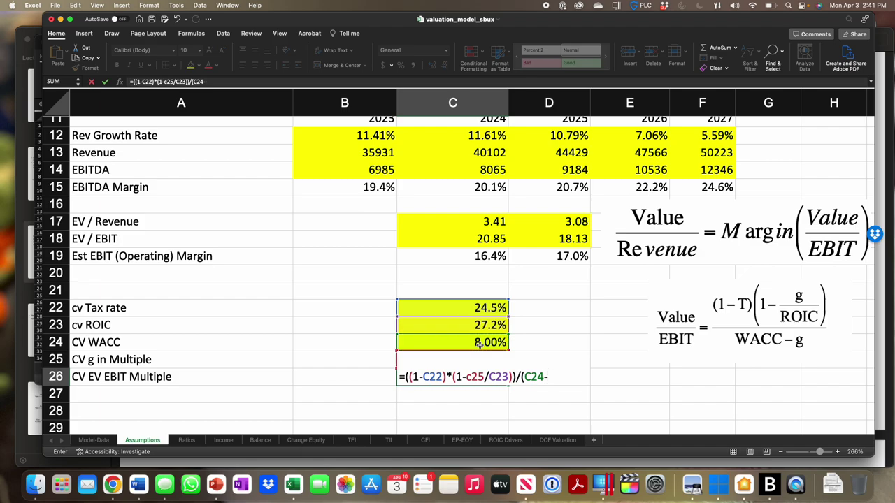
type("c25)")
key("Return")
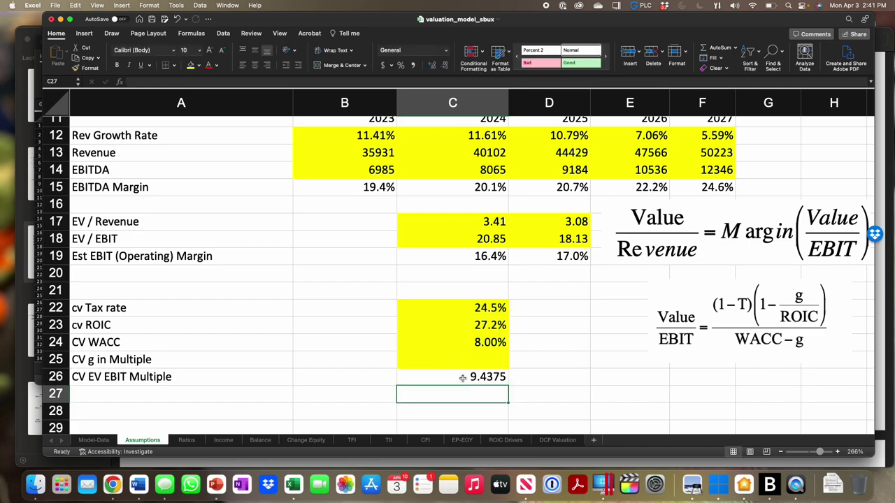
Step: Format the CV EV EBIT Multiple value in C26 in comma style with two decimal places
left_click(461, 377)
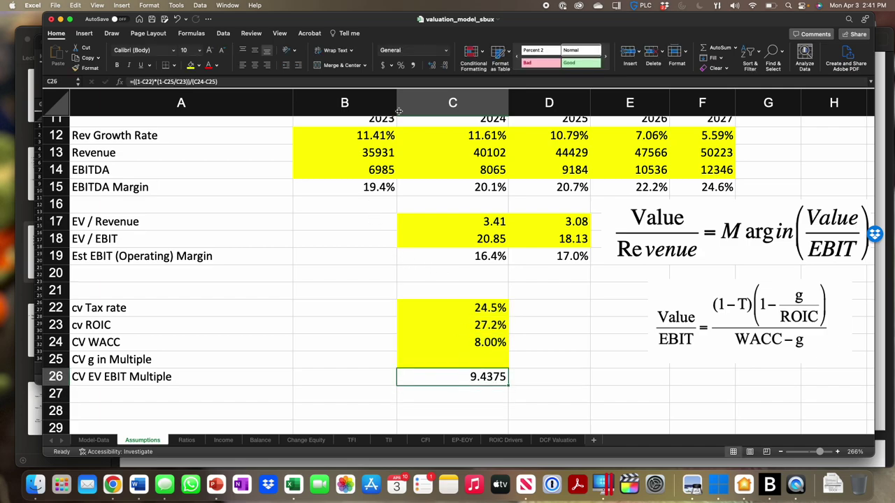
double_click(412, 67)
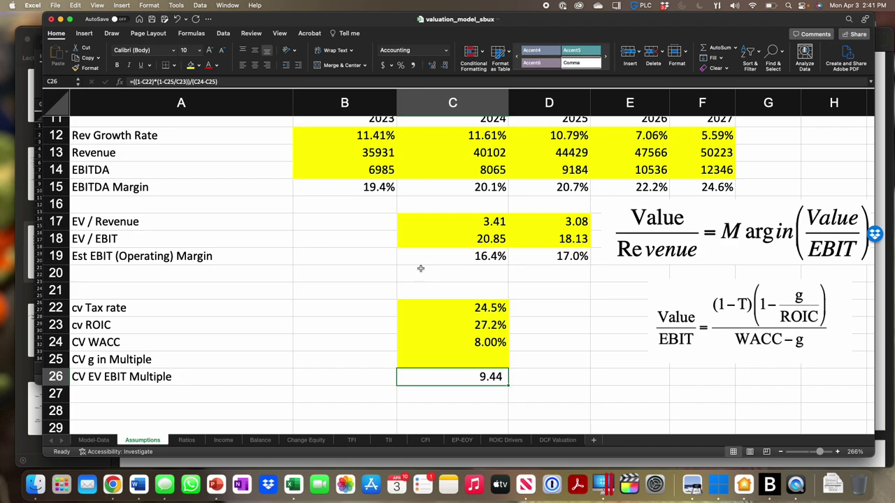
Step: Run Goal Seek to set the CV EV EBIT Multiple in C26 to 20.85 by changing the CV g cell C25
left_click(480, 358)
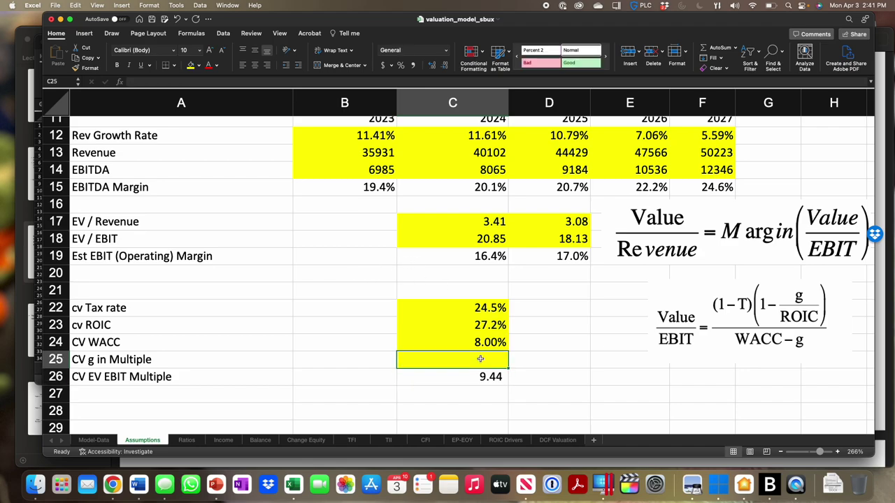
left_click(153, 6)
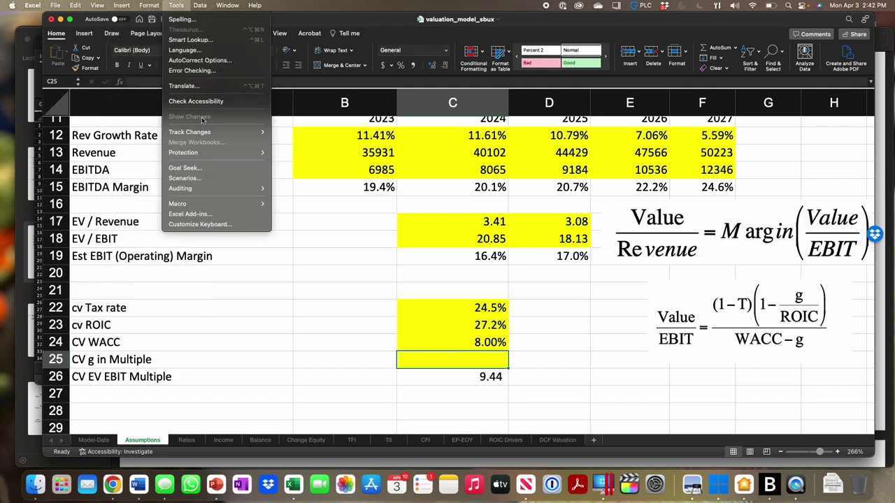
left_click(185, 168)
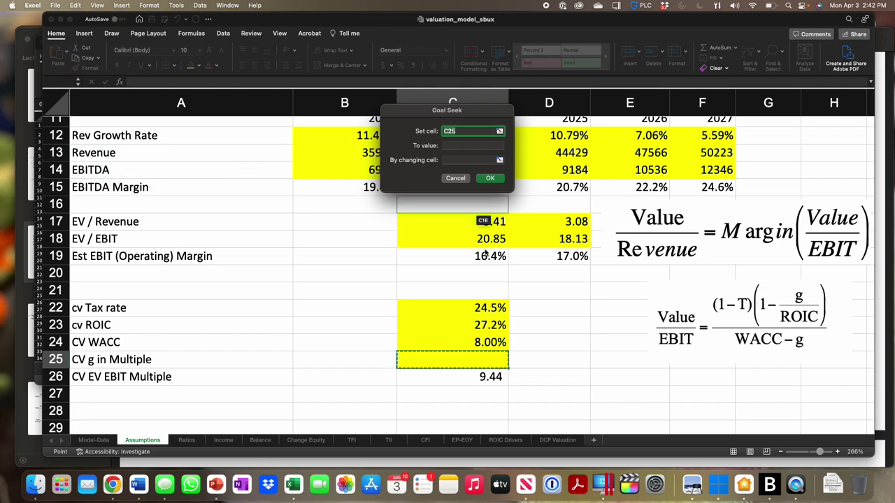
left_click(462, 378)
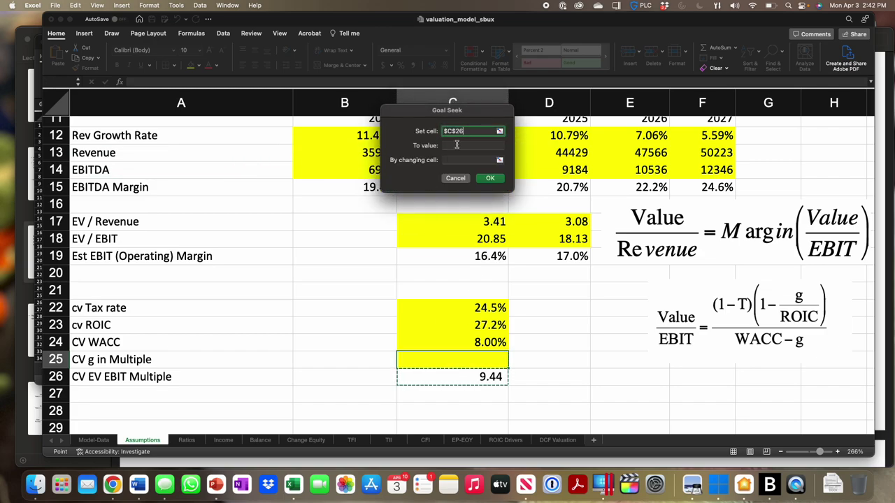
left_click(458, 145)
type("20")
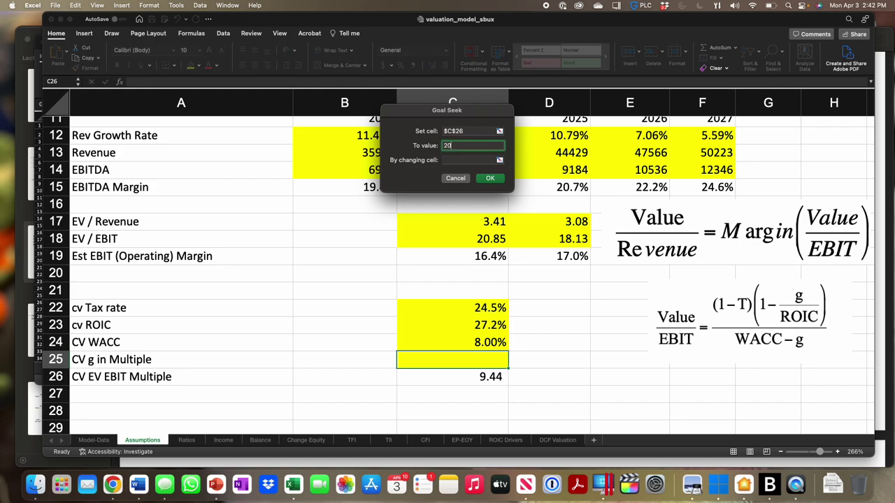
type(".85")
left_click(467, 160)
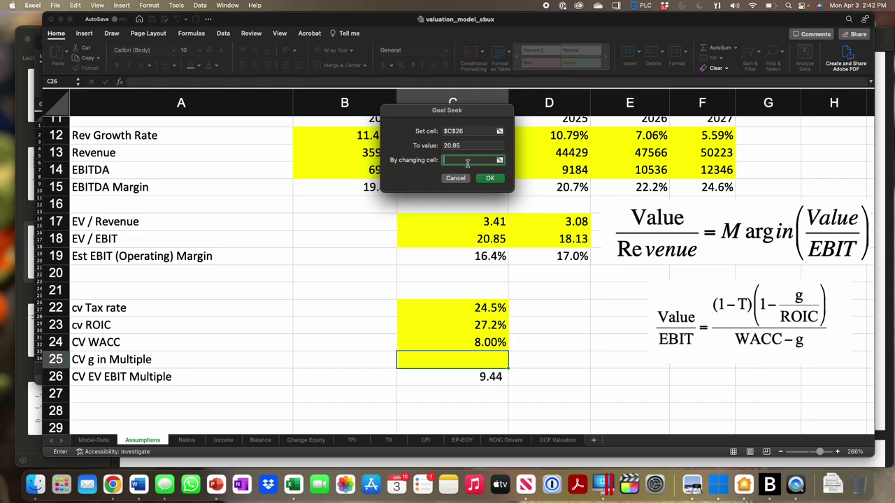
left_click(428, 360)
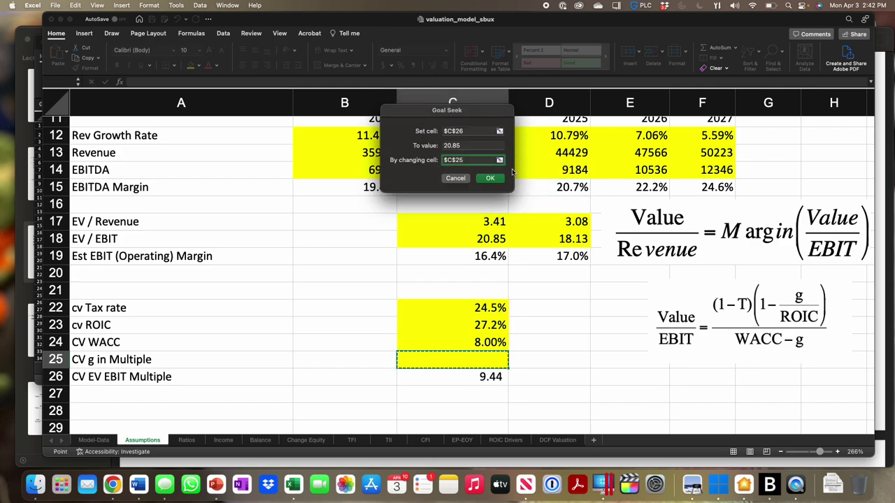
left_click(500, 179)
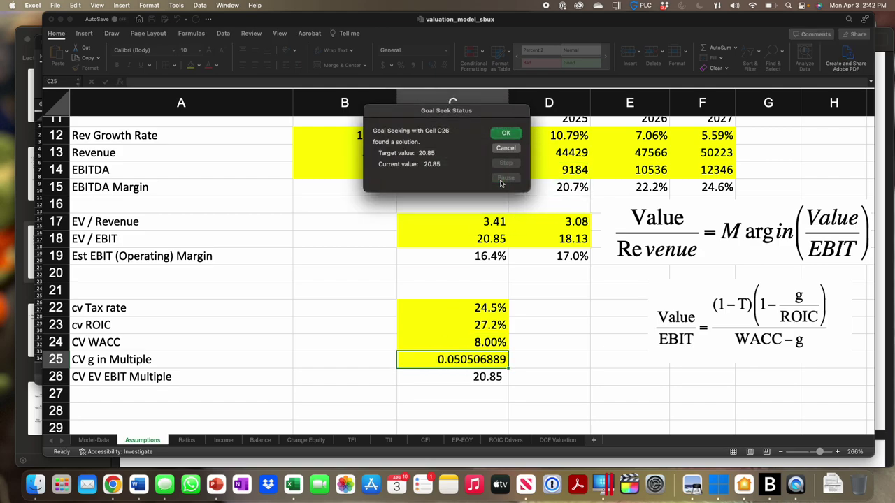
left_click(512, 132)
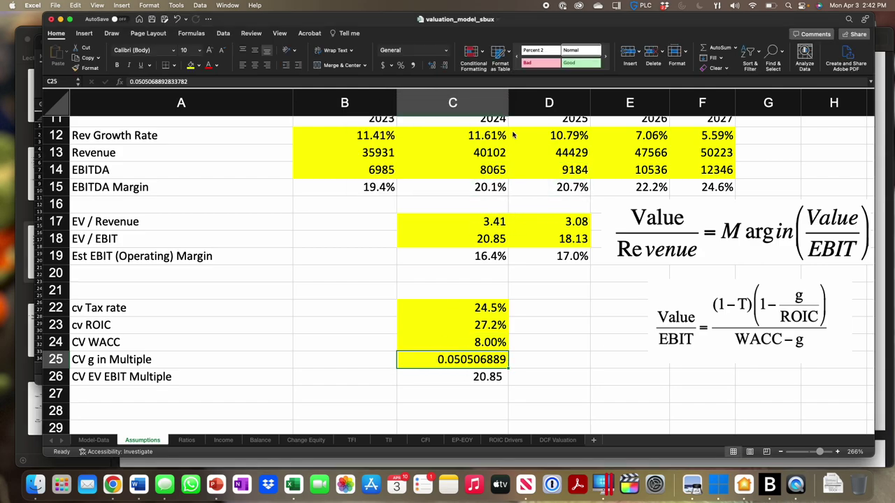
Step: Format the CV g in Multiple value in C25 as a percentage with one decimal place
left_click(401, 65)
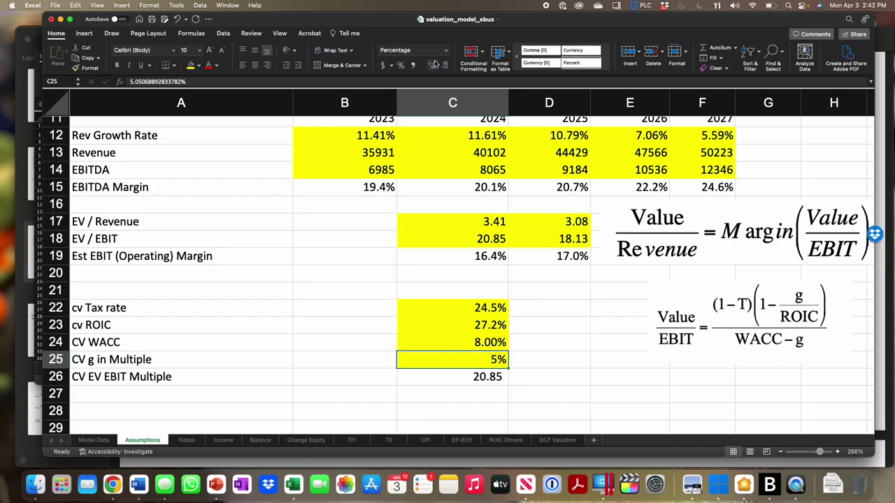
left_click(432, 65)
Step: Review the CV ROIC in B6, the 2028 EBITDA margin on the Ratios sheet, and the 2024 EV/EBIT multiple alongside its continuing-value inputs
left_click(479, 325)
scroll(478, 325, "up", 5)
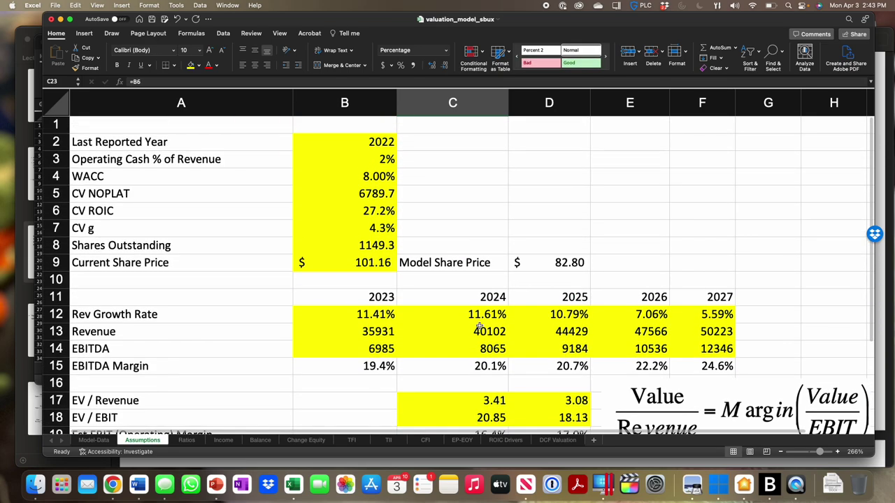
left_click(352, 206)
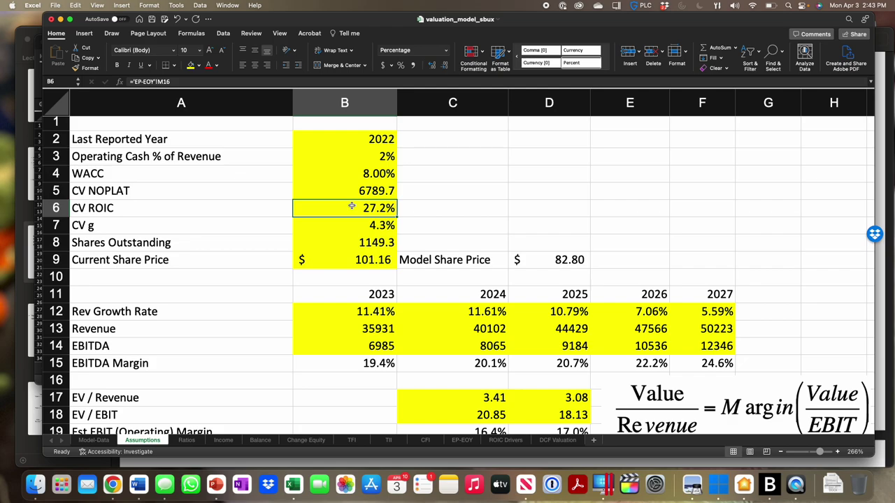
left_click(185, 440)
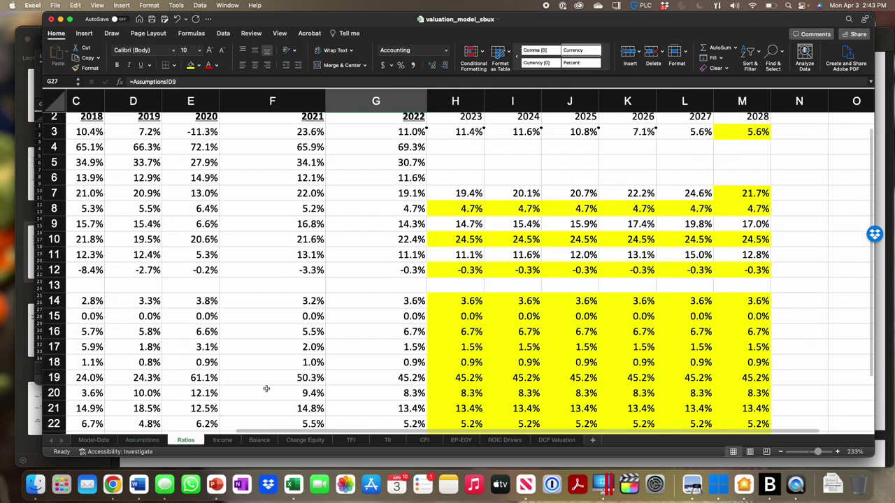
left_click(747, 193)
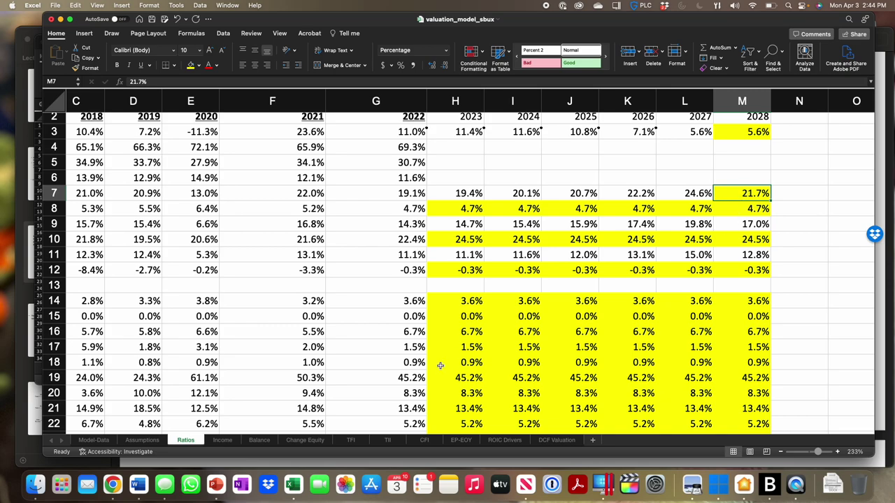
left_click(142, 440)
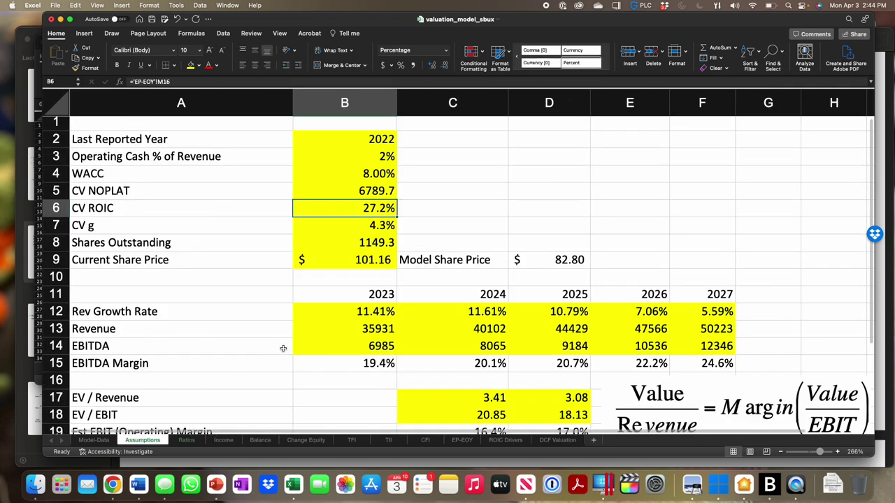
scroll(285, 347, "up", 2)
scroll(285, 347, "down", 8)
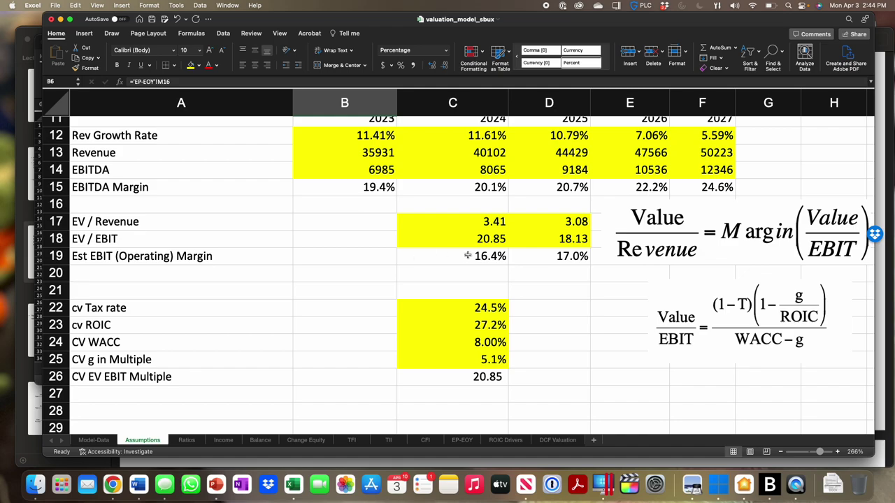
left_click(491, 237)
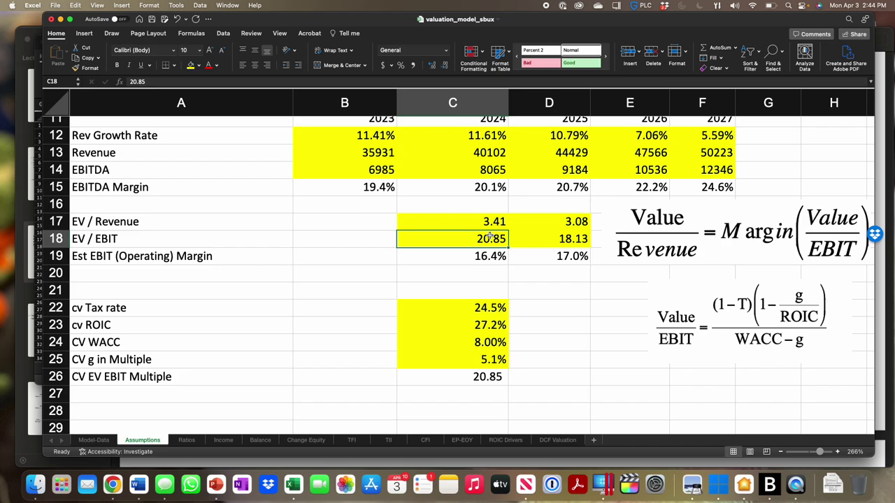
left_click_drag(426, 305, 416, 362)
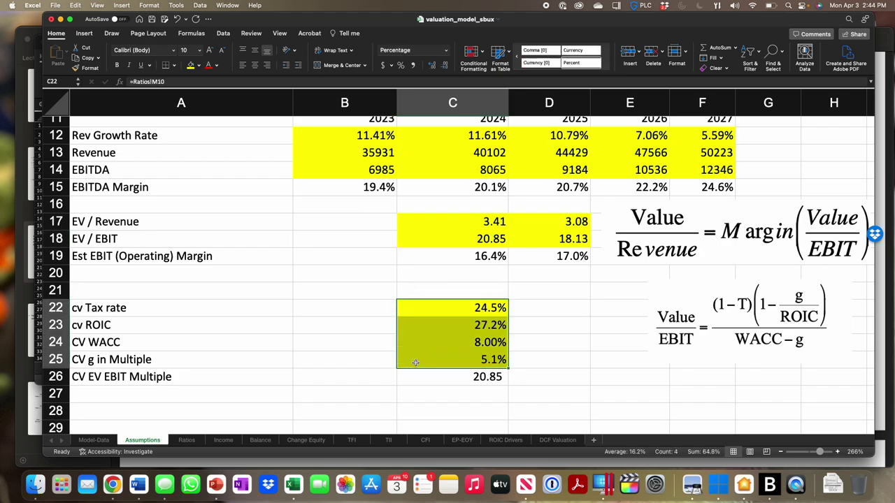
left_click(494, 240)
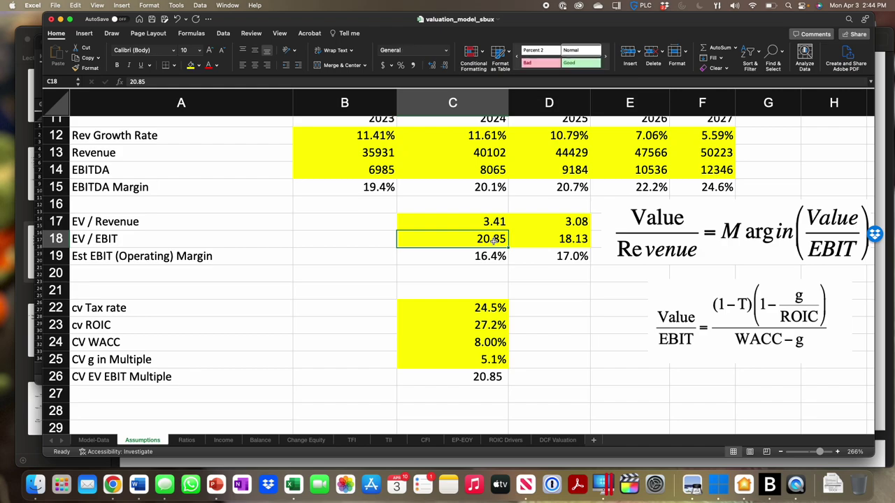
left_click(448, 352)
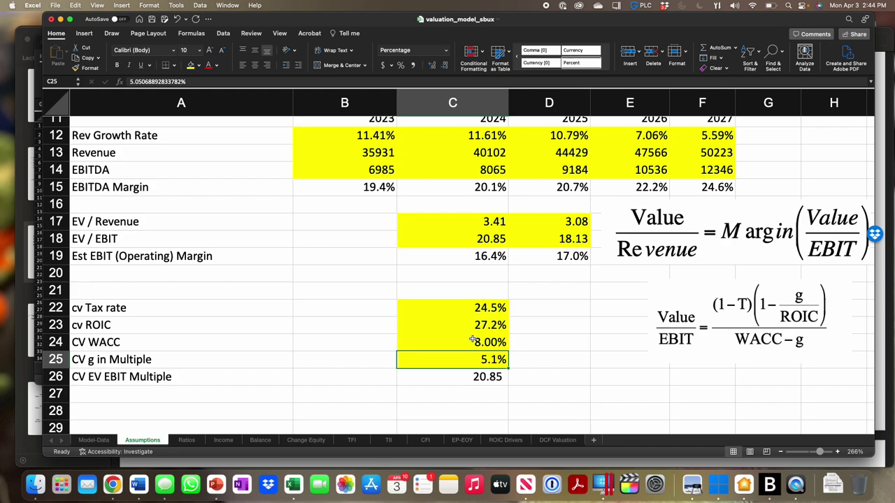
Step: Link the 2025 column's cv Tax rate in D22 to the 2028 tax rate with =Ratios!M10
left_click(540, 311)
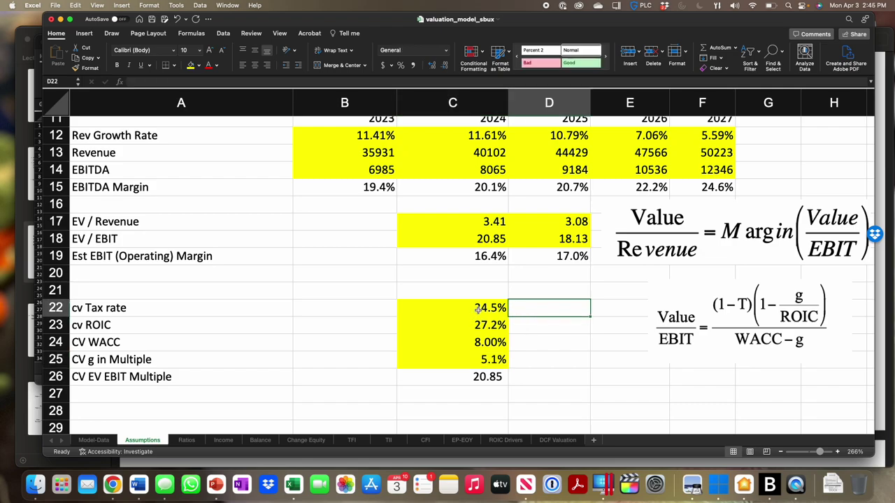
type("=")
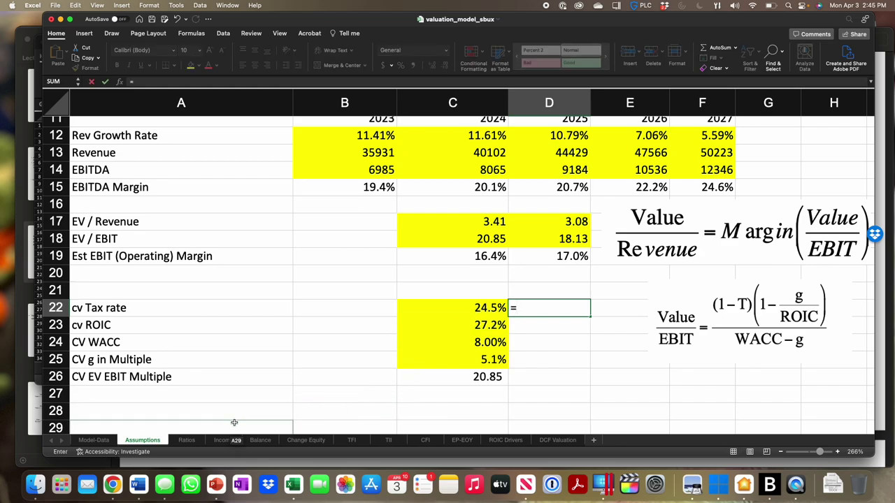
left_click(187, 441)
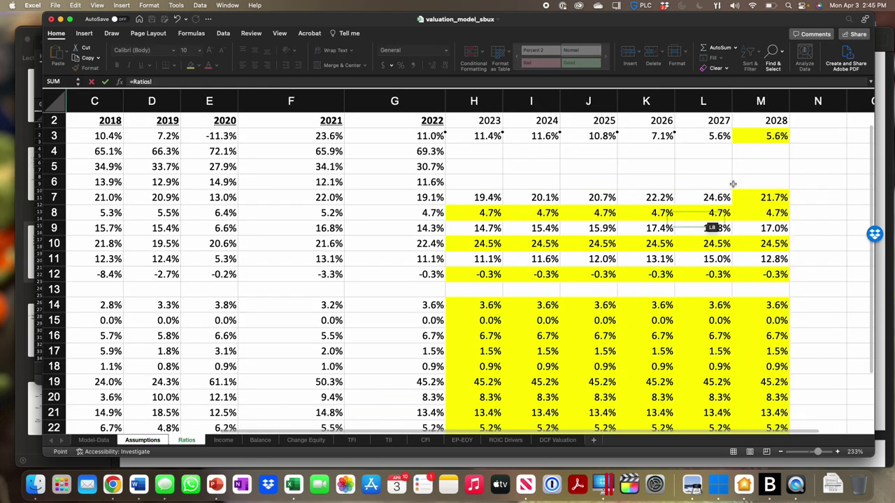
scroll(747, 168, "up", 2)
scroll(768, 209, "down", 2)
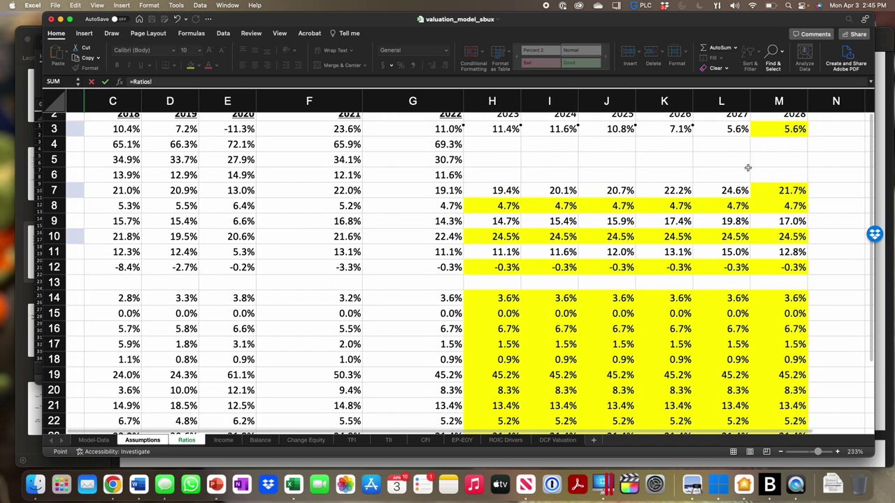
left_click(772, 236)
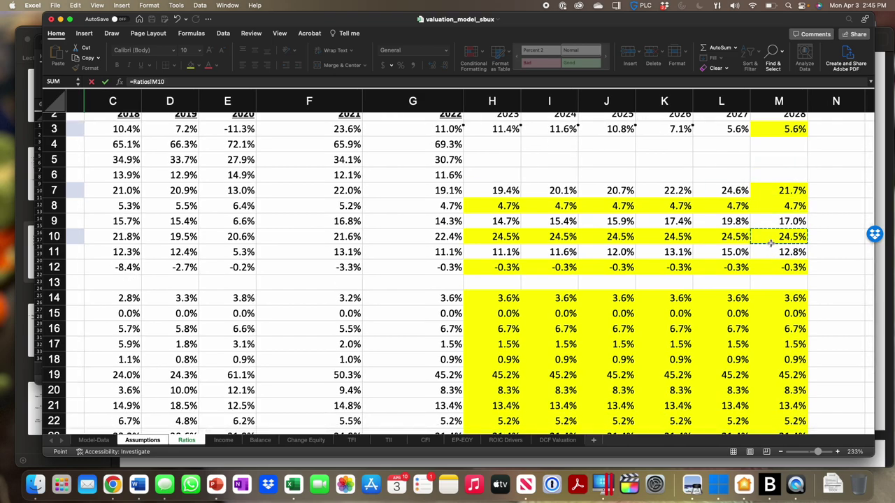
key("Return")
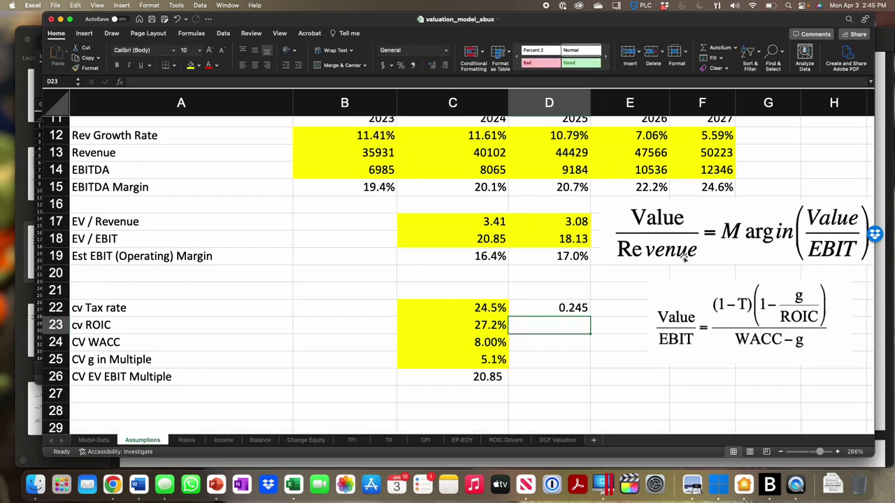
Step: Link the cv ROIC in D23 to the CV ROIC assumption with =B6
type("=")
scroll(685, 257, "up", 5)
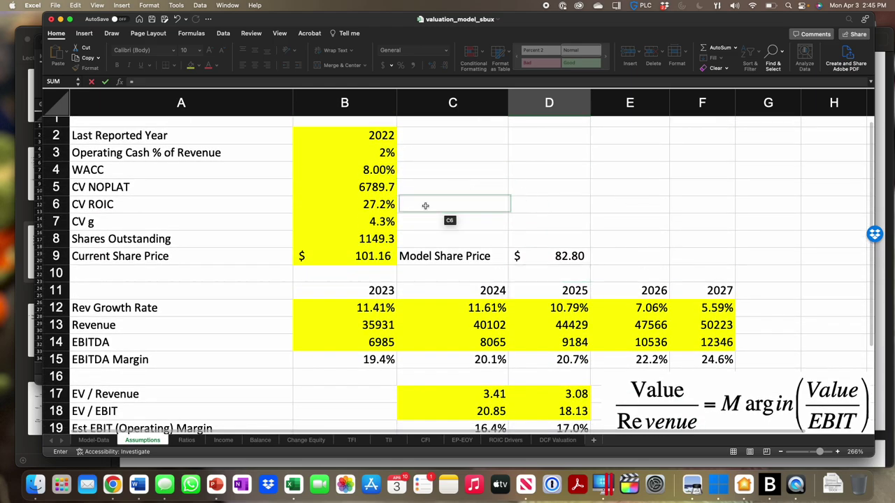
left_click(393, 210)
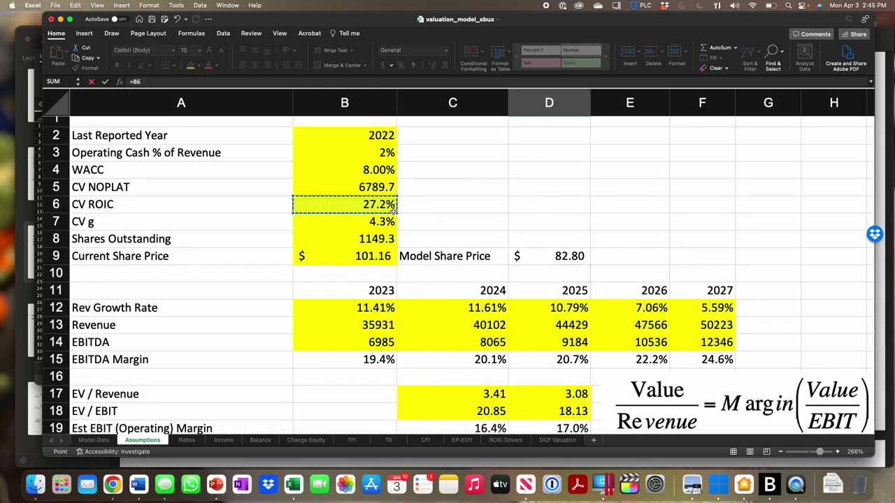
key("Return")
Step: Link the CV WACC in D24 to the WACC assumption in B4
type("=")
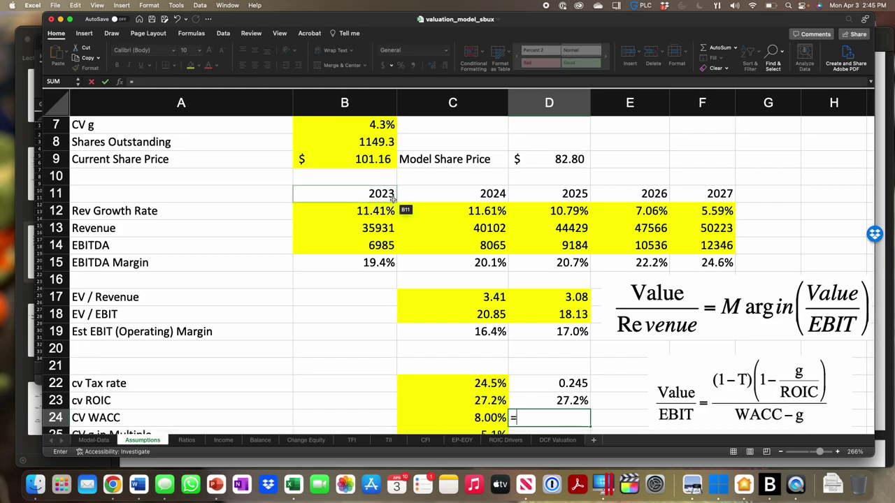
scroll(394, 203, "up", 2)
scroll(393, 201, "up", 3)
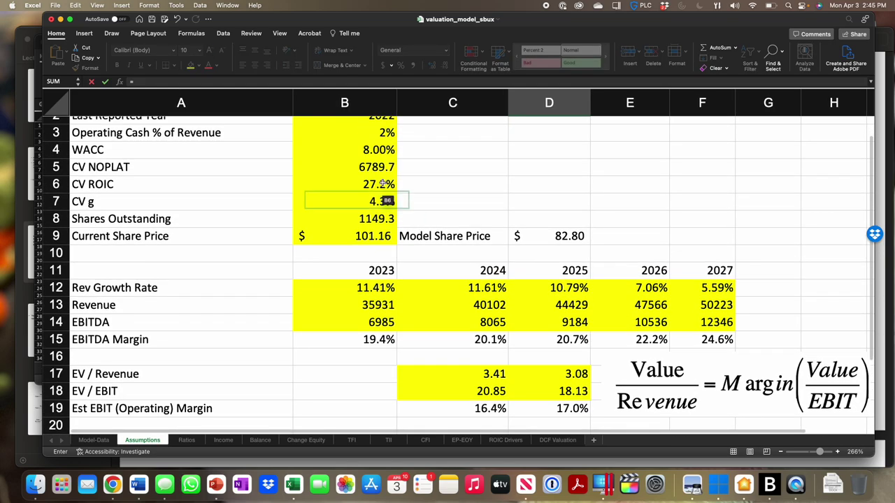
left_click(345, 148)
key("Return")
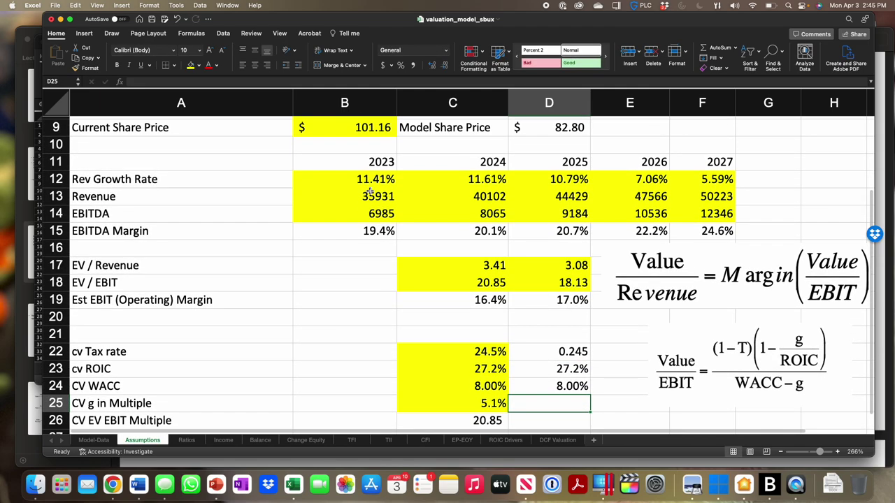
Step: Copy the CV EV EBIT Multiple formula from C26 into D26
scroll(371, 194, "down", 2)
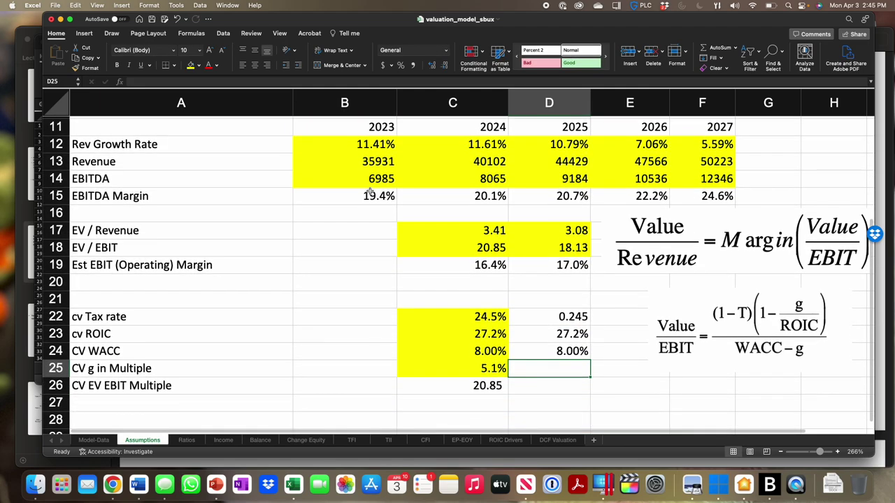
left_click(535, 385)
left_click(481, 386)
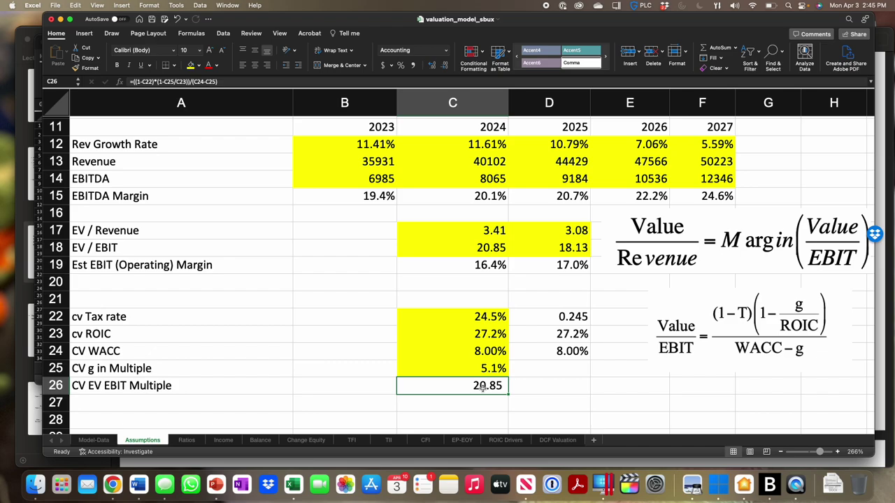
key("super+c")
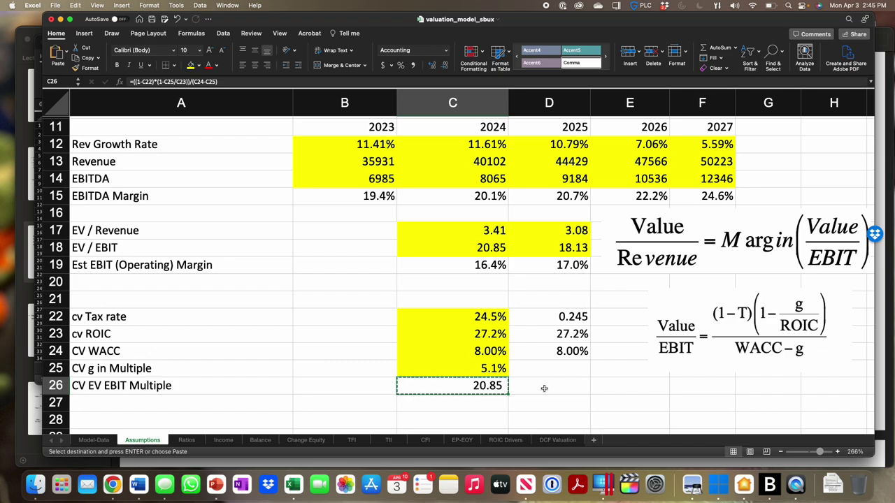
left_click(544, 388)
key("super+v")
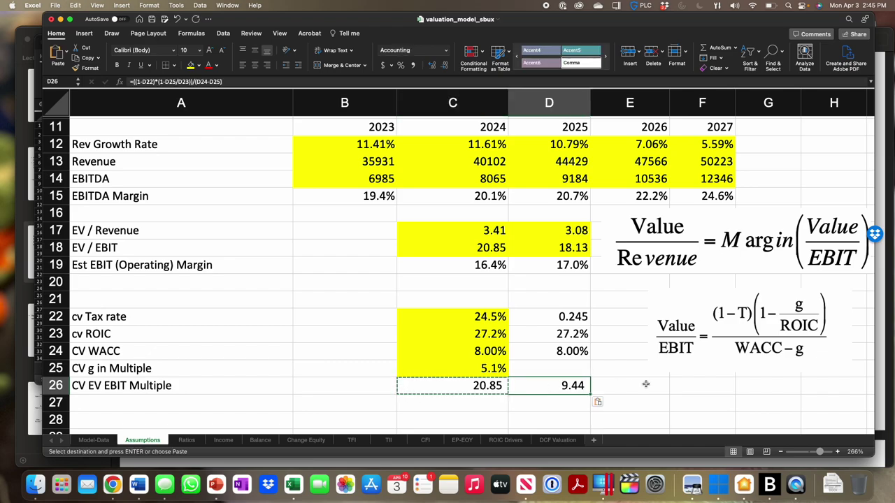
Step: Fill the 2025 continuing-value inputs in D22:D25 with the yellow highlight color
left_click(645, 384)
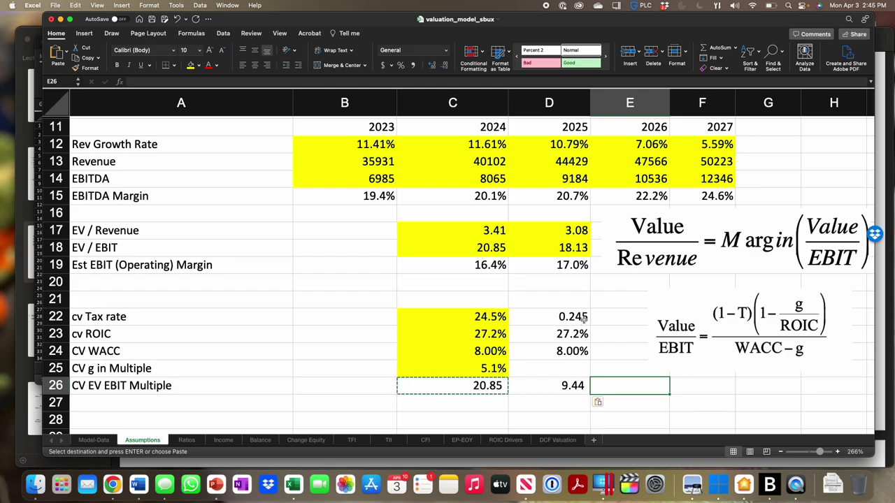
left_click_drag(584, 318, 566, 366)
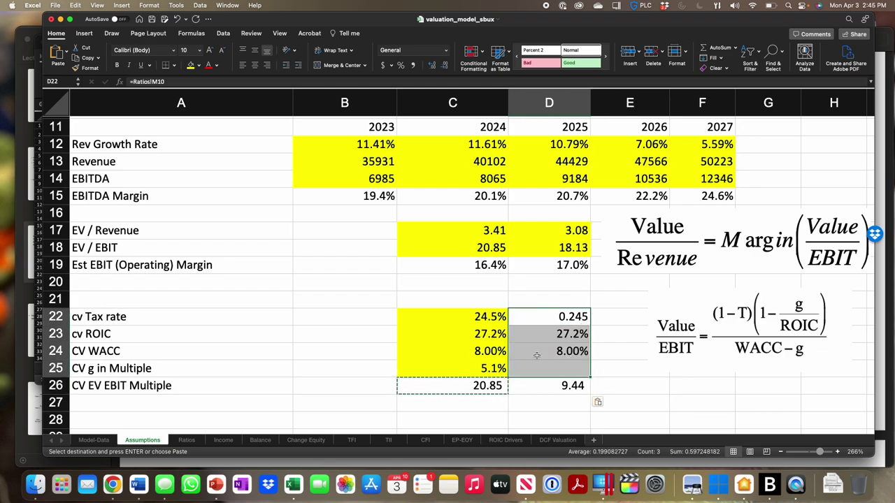
left_click(190, 66)
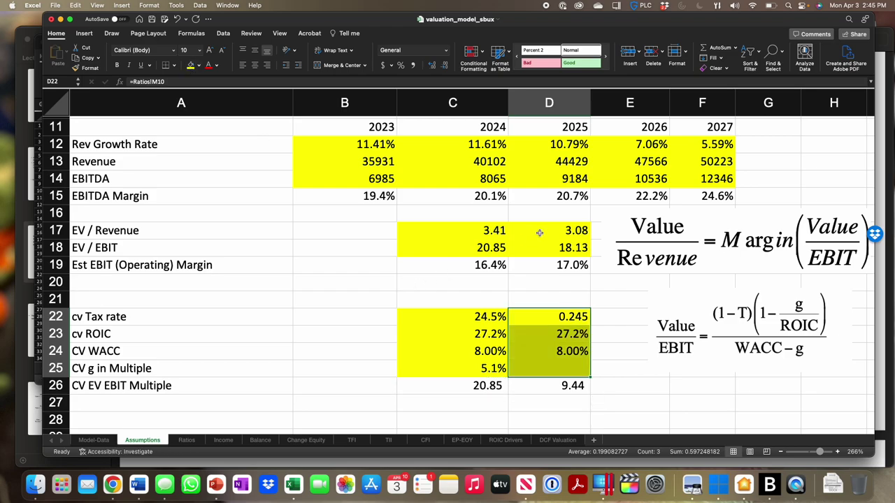
Step: Goal Seek the CV EV EBIT Multiple in D26 to 18.13 by changing D25, and format D25 as a percentage with one decimal
left_click(567, 248)
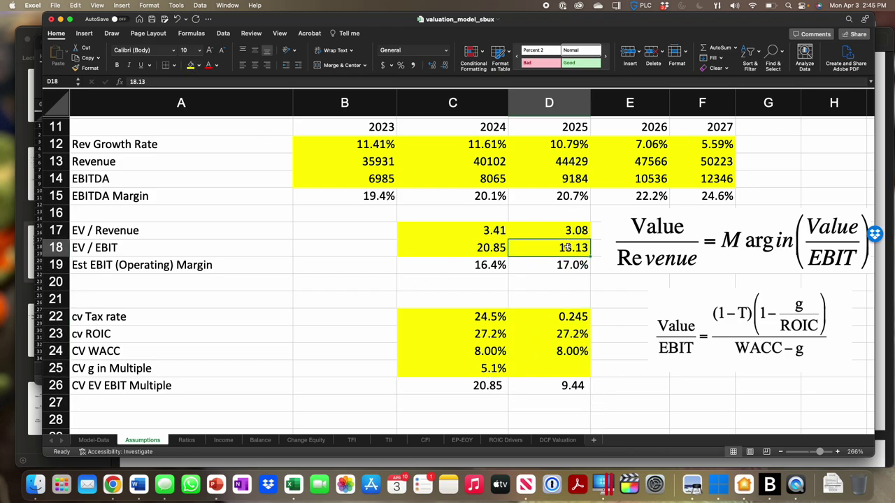
left_click(569, 369)
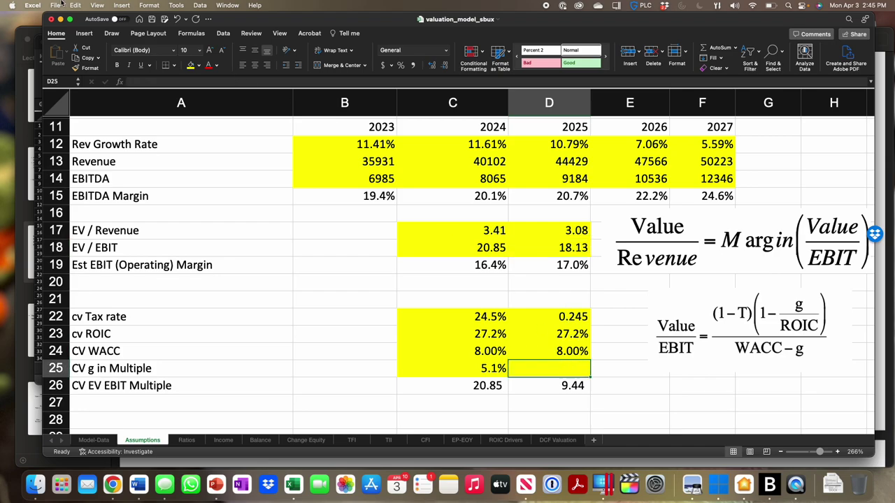
left_click(176, 6)
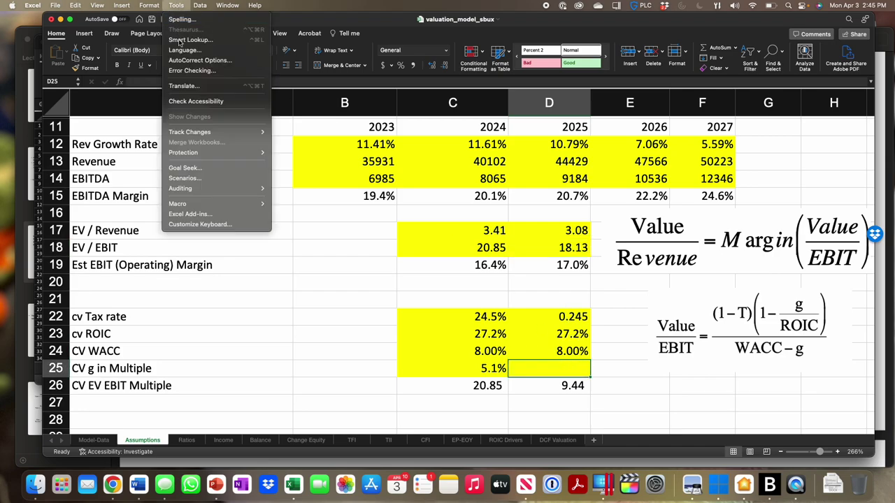
left_click(184, 167)
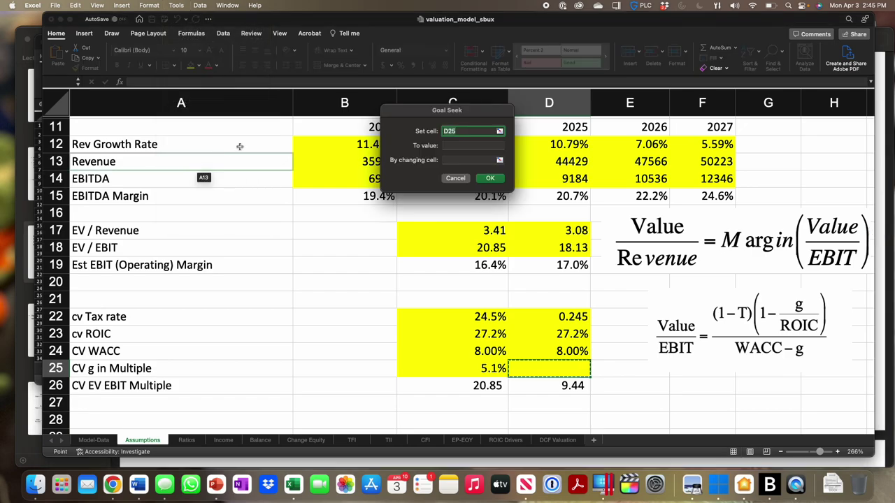
left_click(552, 385)
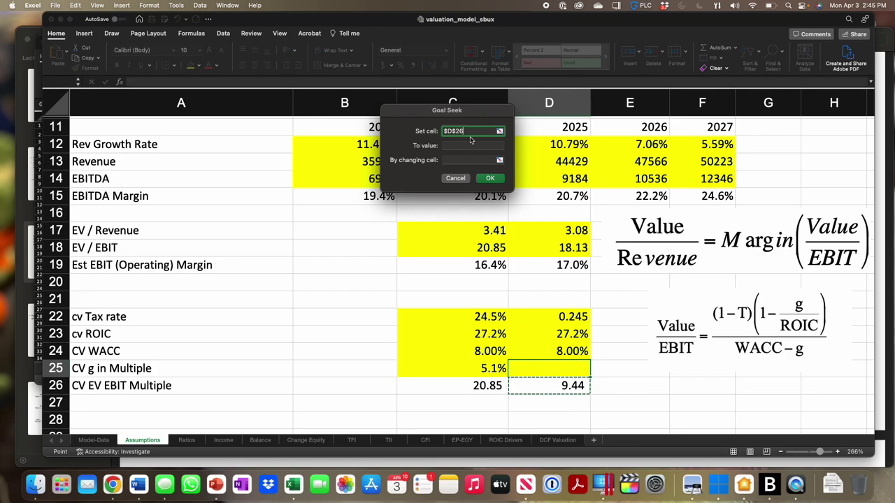
left_click(466, 145)
type("1")
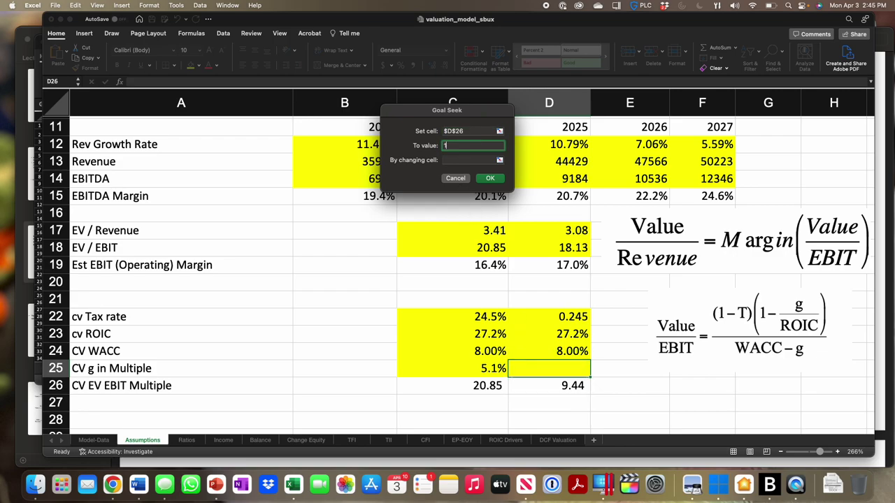
type("8.13")
left_click(457, 160)
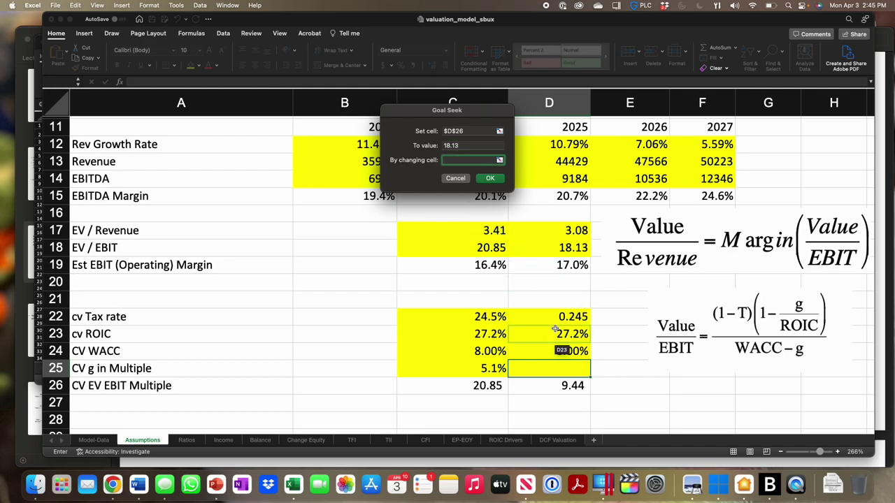
left_click(552, 368)
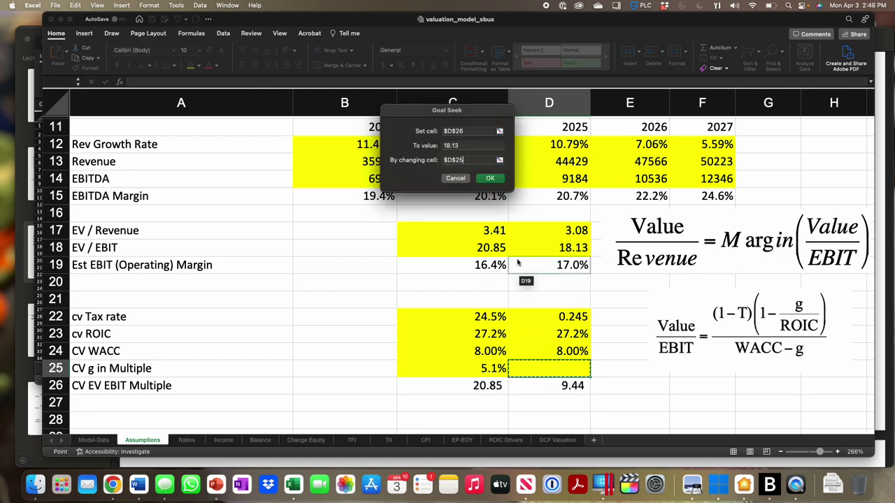
left_click(490, 179)
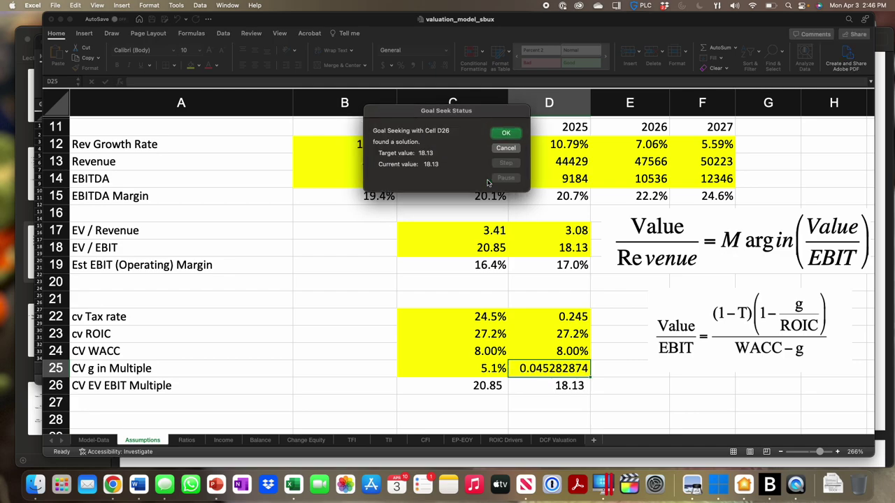
left_click(507, 132)
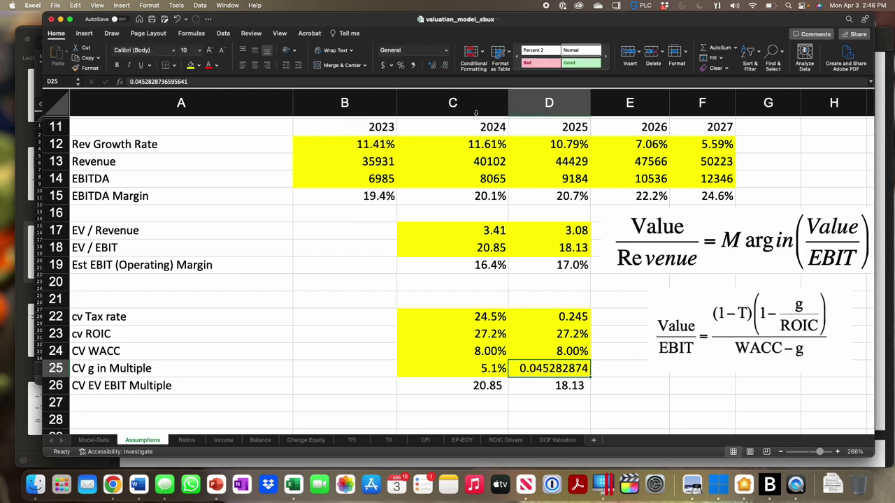
left_click(400, 65)
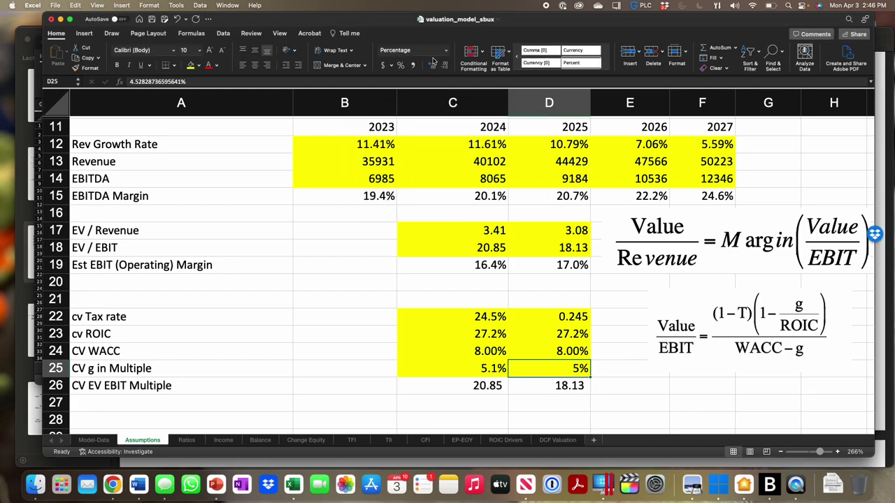
left_click(431, 66)
Step: Save a copy of the workbook as valuation_model_sbux_asis_301-viudeo in the SBUX folder
left_click(55, 5)
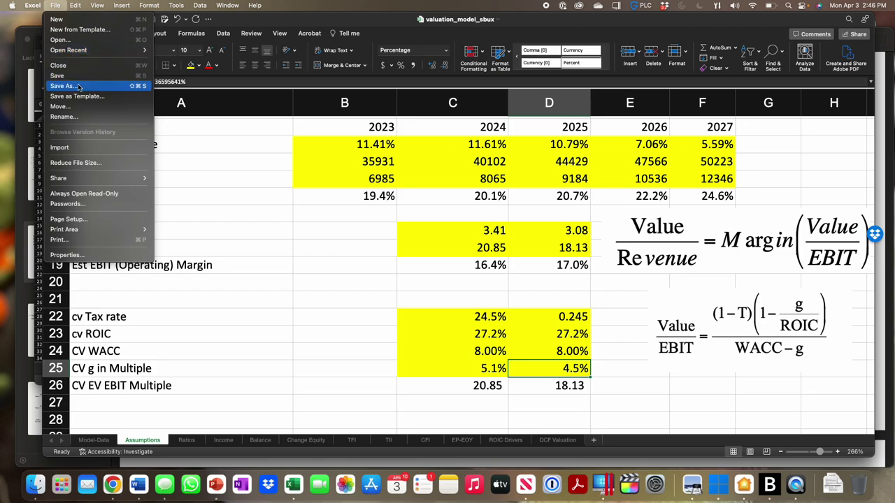
left_click(63, 85)
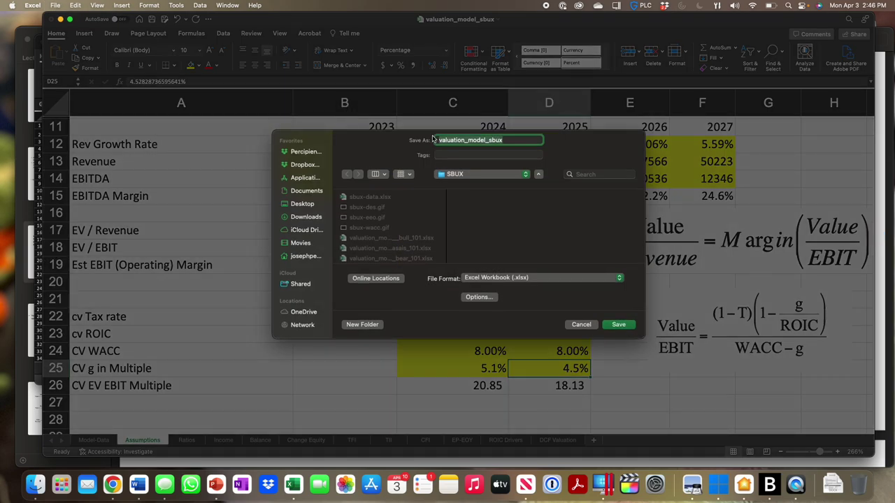
left_click(506, 139)
type("_")
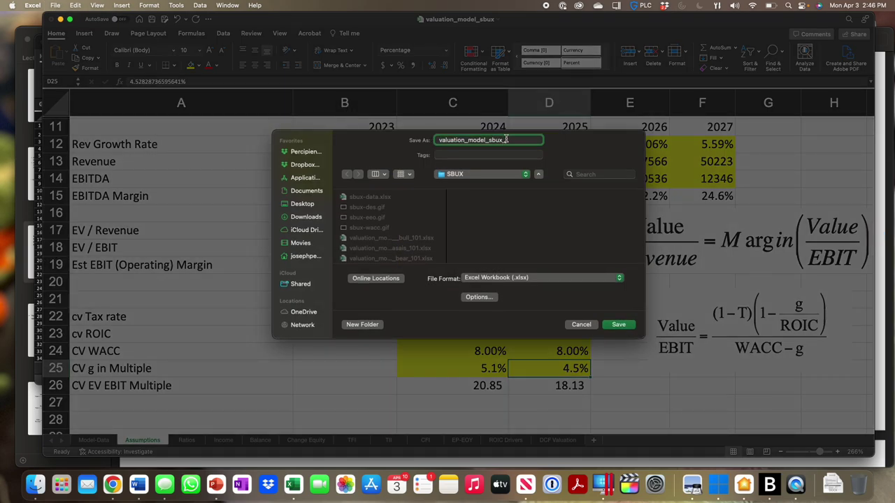
type("asis_301-viudeo")
key("Return")
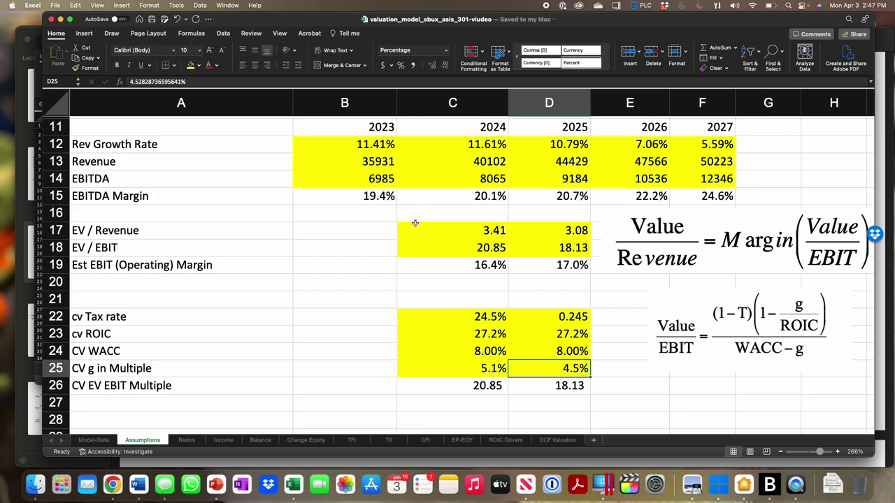
Step: Review the CV EV EBIT Multiple formula in D26 and the forecast ratios on the Ratios sheet
double_click(538, 388)
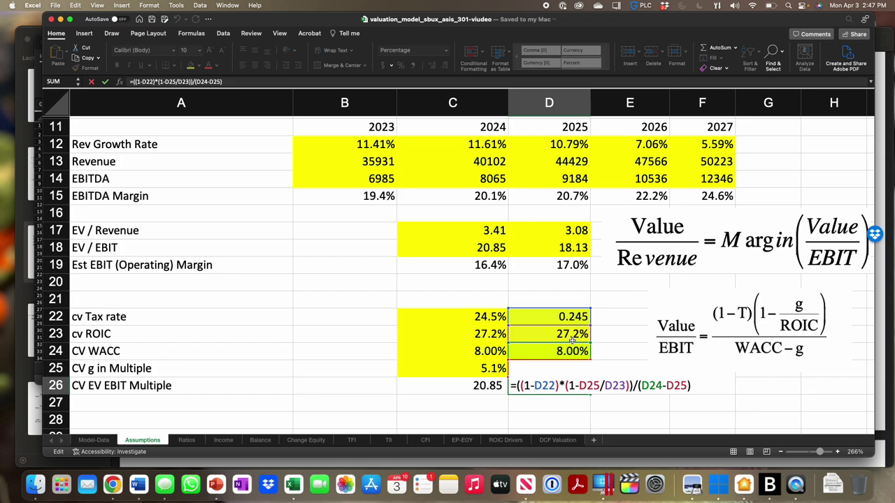
key("ctrl+Return")
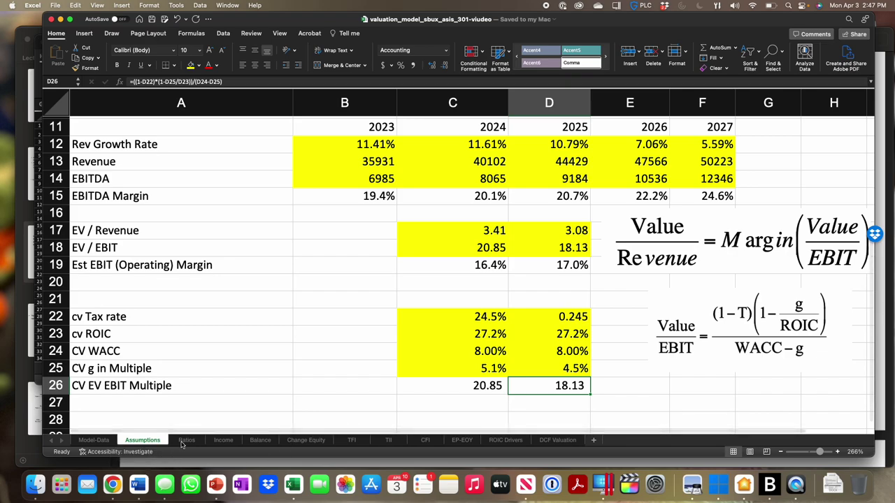
left_click(186, 441)
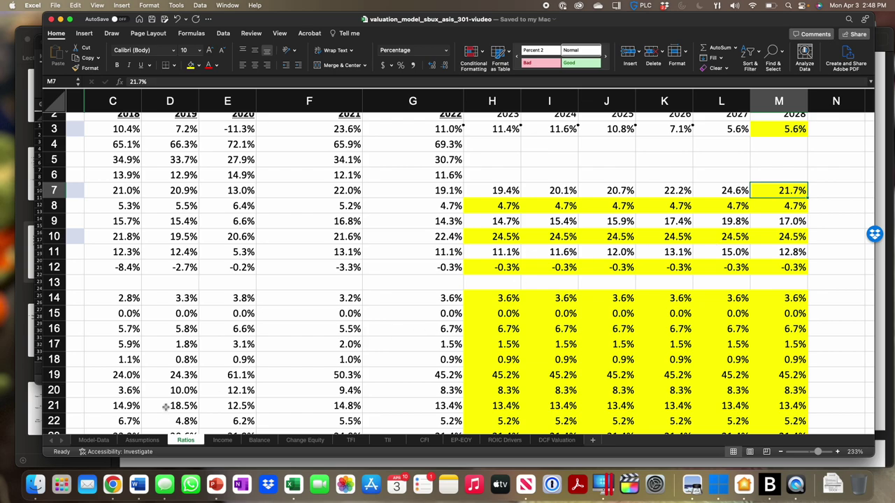
Step: Start a Goal Seek from the Assumptions sheet's CV g, with the Model Share Price in D30 of DCF Valuation as the set cell
left_click(143, 441)
scroll(313, 203, "up", 5)
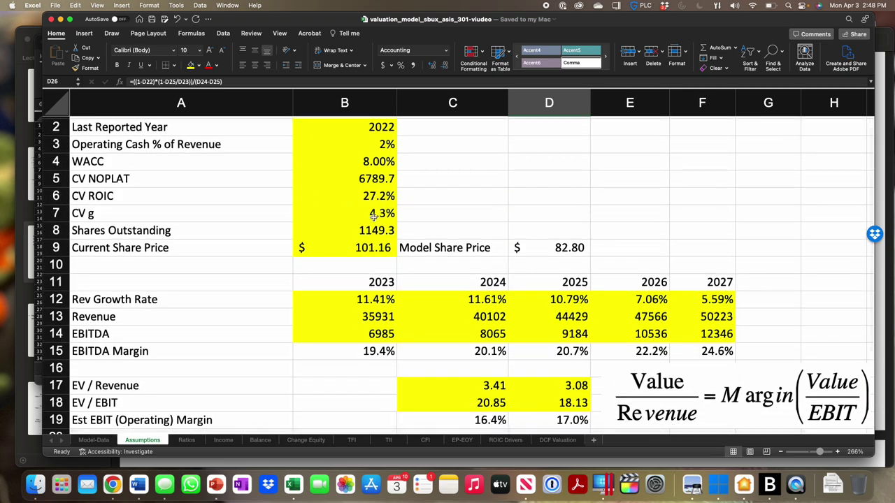
left_click(374, 215)
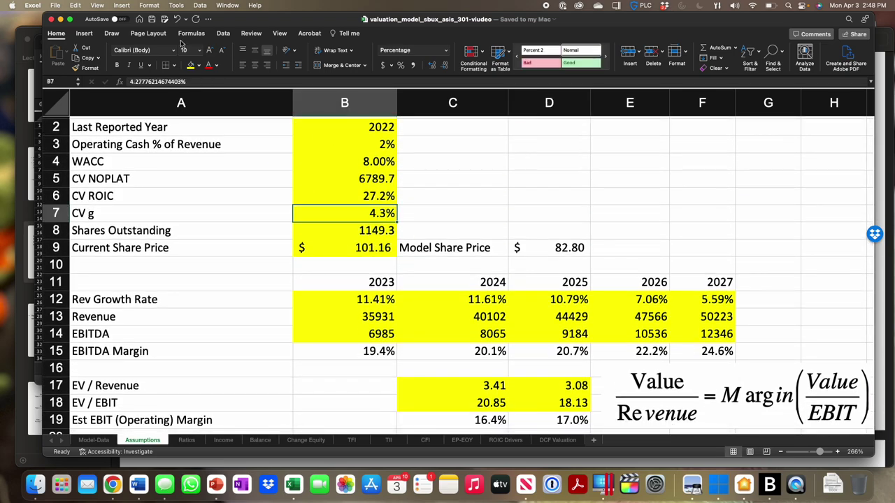
left_click(149, 5)
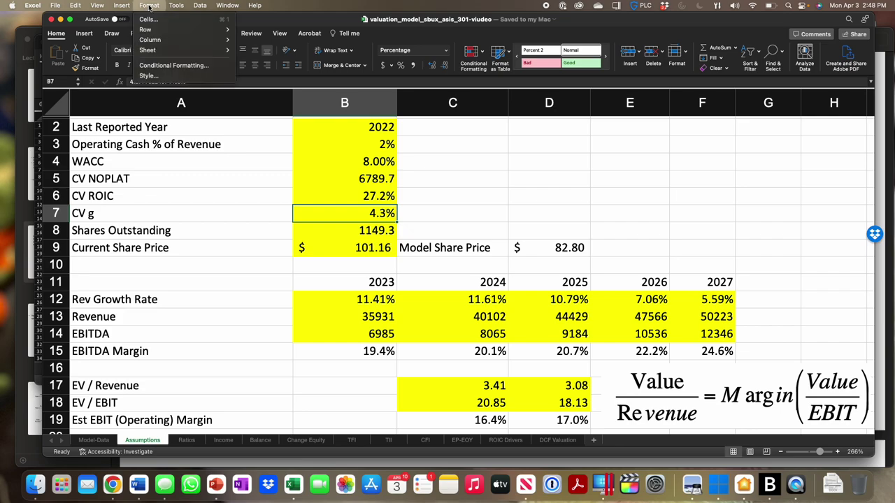
mouse_move(171, 5)
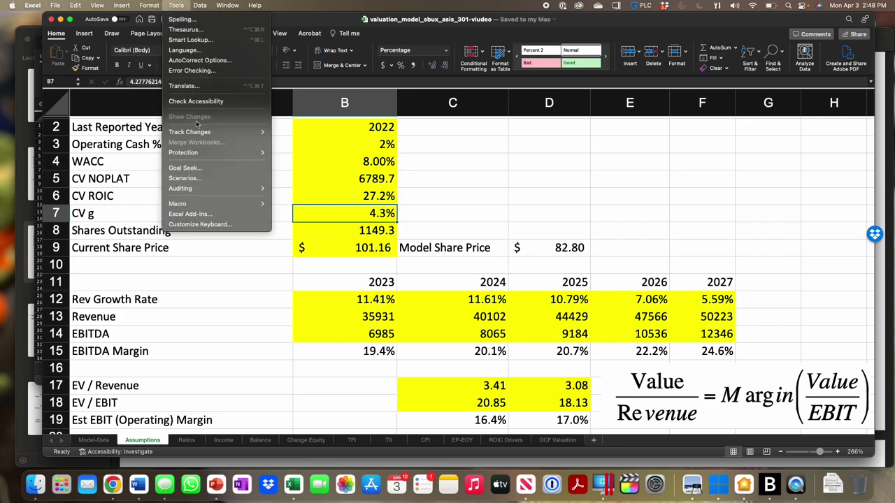
left_click(199, 168)
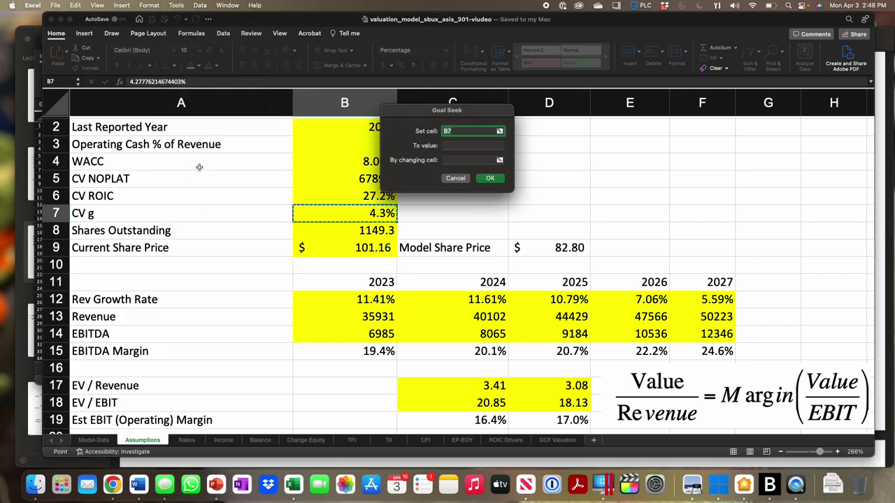
left_click(502, 131)
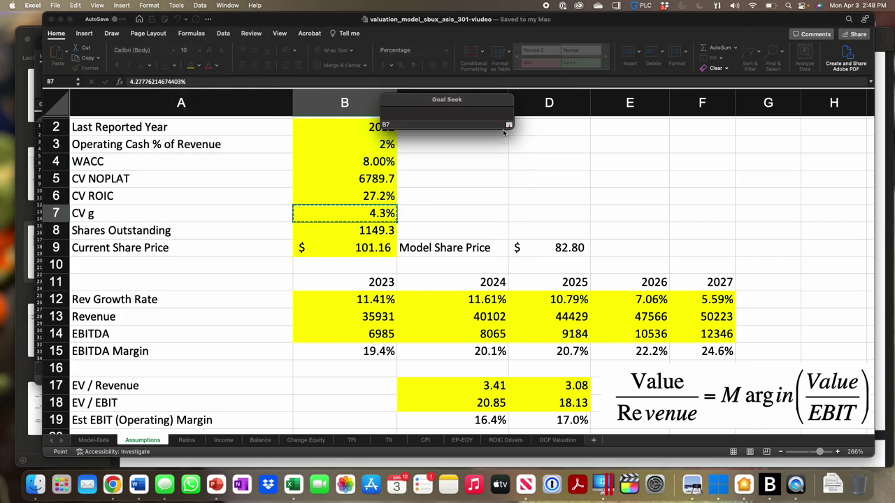
left_click(557, 439)
scroll(584, 368, "down", 5)
scroll(583, 369, "down", 7)
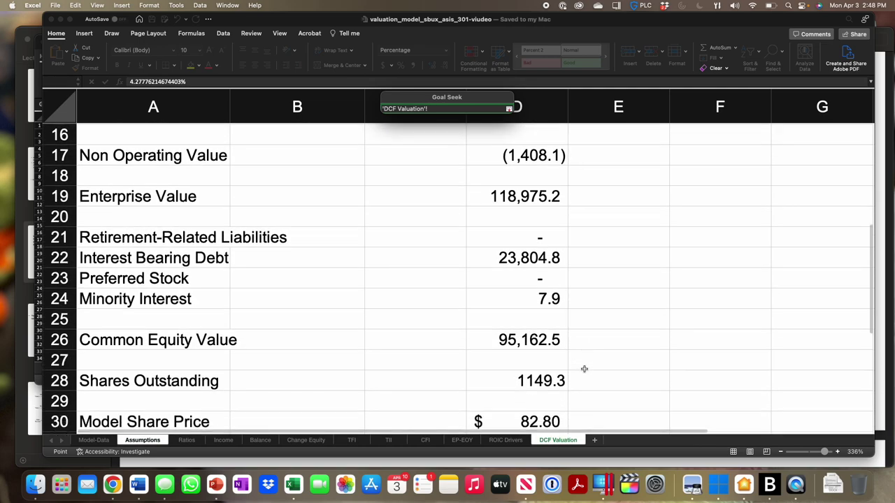
left_click(550, 324)
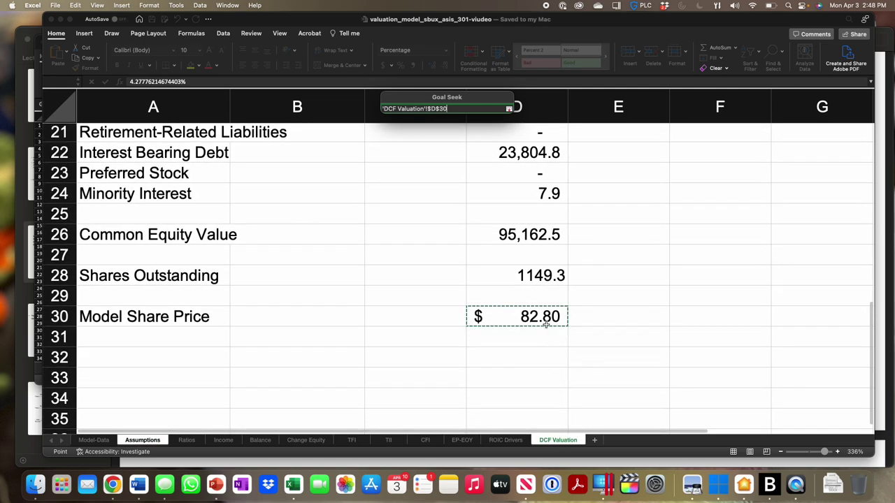
key("Return")
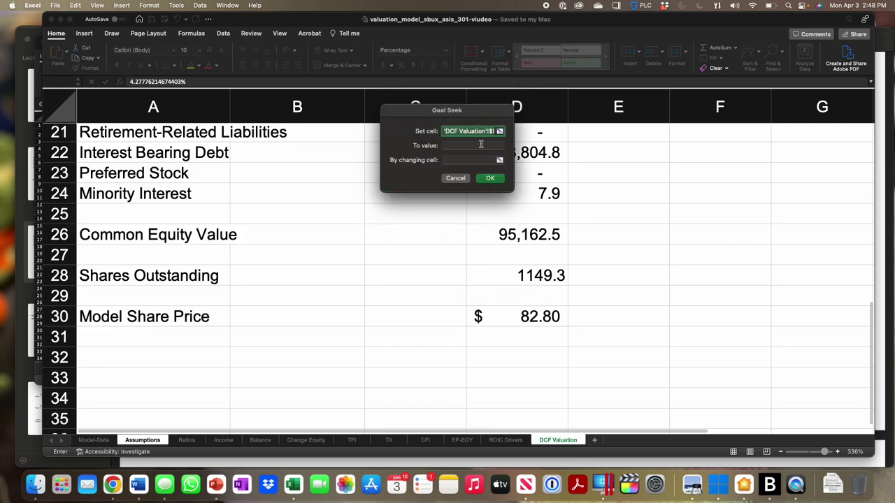
Step: Solve the Goal Seek for a share price of 101.16 by changing CV g in B7, and keep the solution
left_click(481, 145)
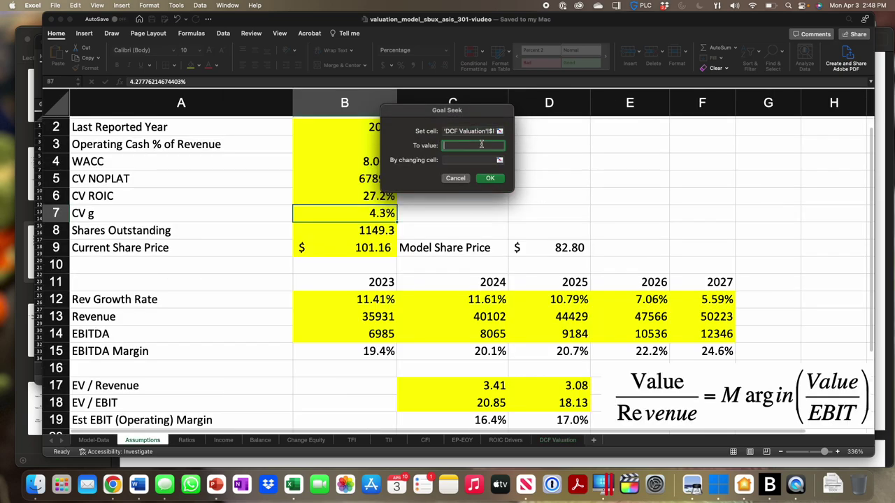
type("101.16")
left_click(481, 159)
left_click(351, 213)
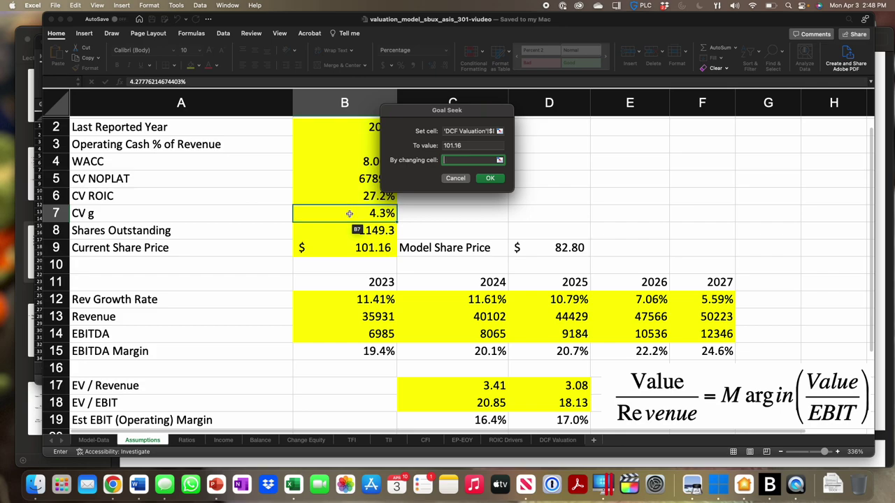
left_click(489, 178)
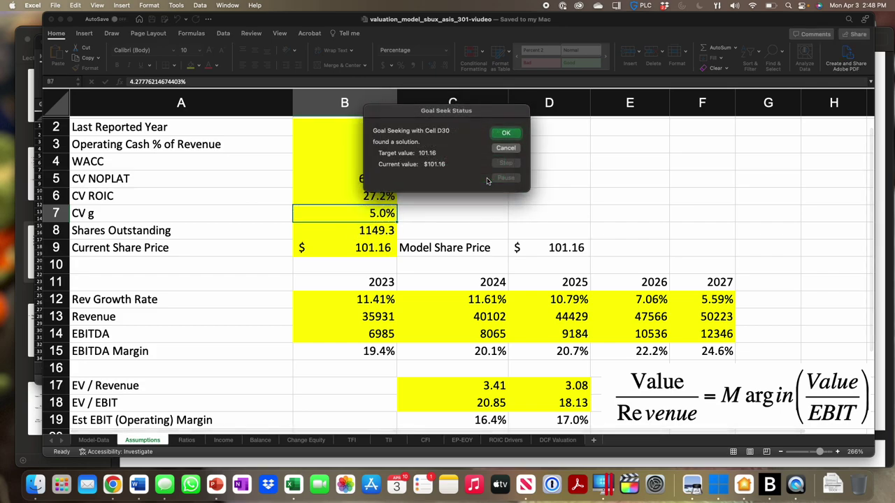
left_click(506, 134)
Step: Save the workbook with the goal-seeked CV g
left_click(572, 186)
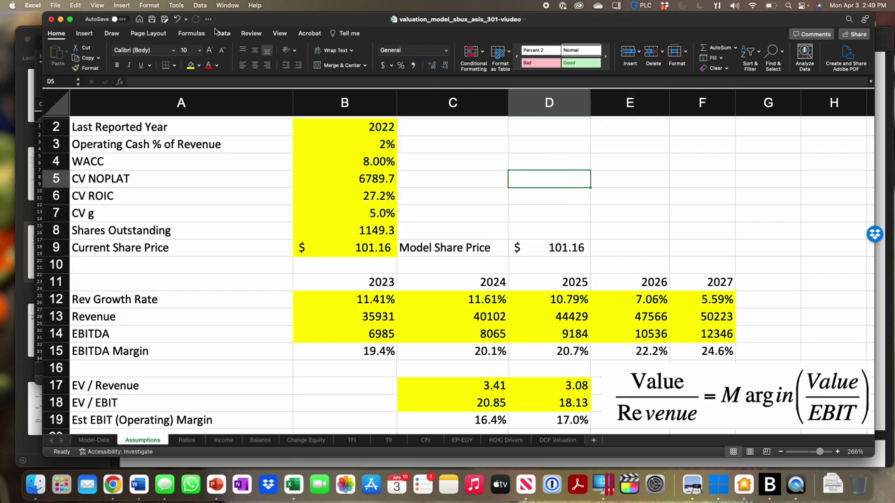
left_click(151, 19)
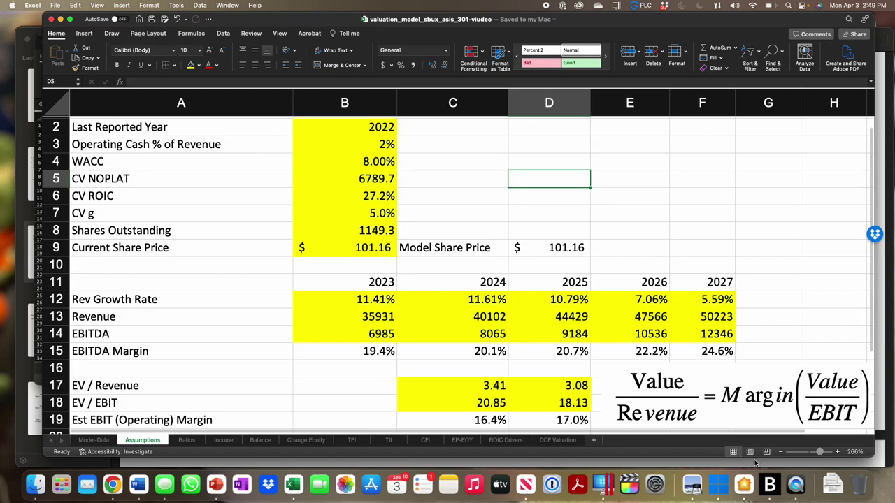
Step: Switch to the Bloomberg terminal and review Starbucks' analyst recommendations and target prices with the ANR function
left_click(769, 482)
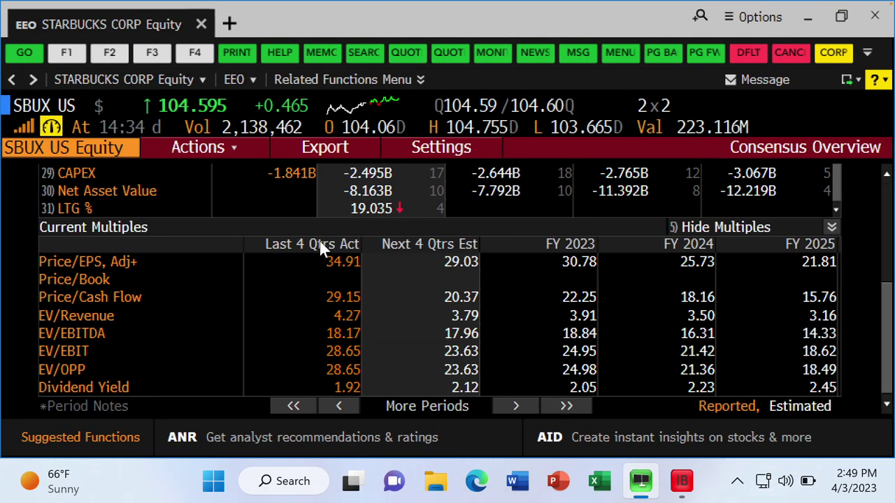
type("ANR")
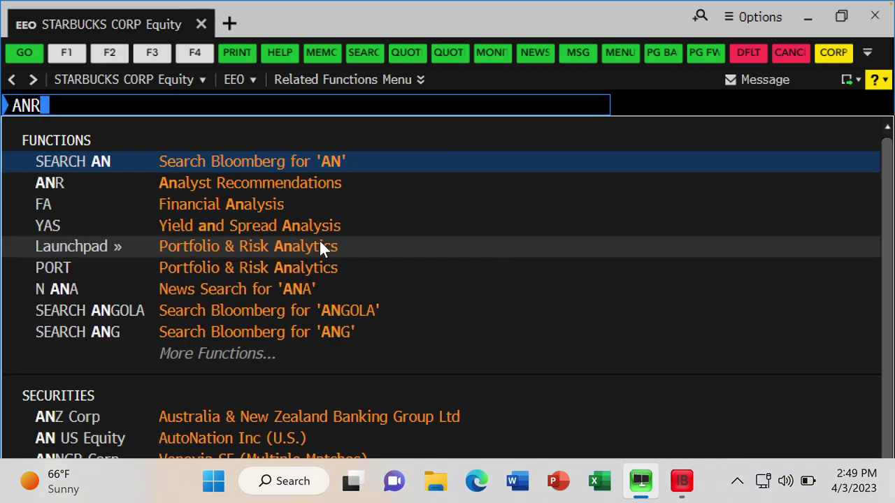
key("Return")
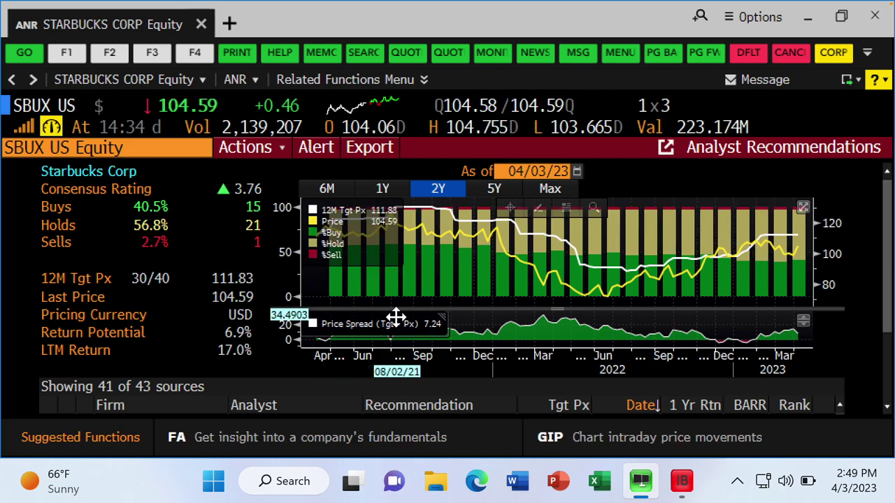
scroll(395, 319, "down", 5)
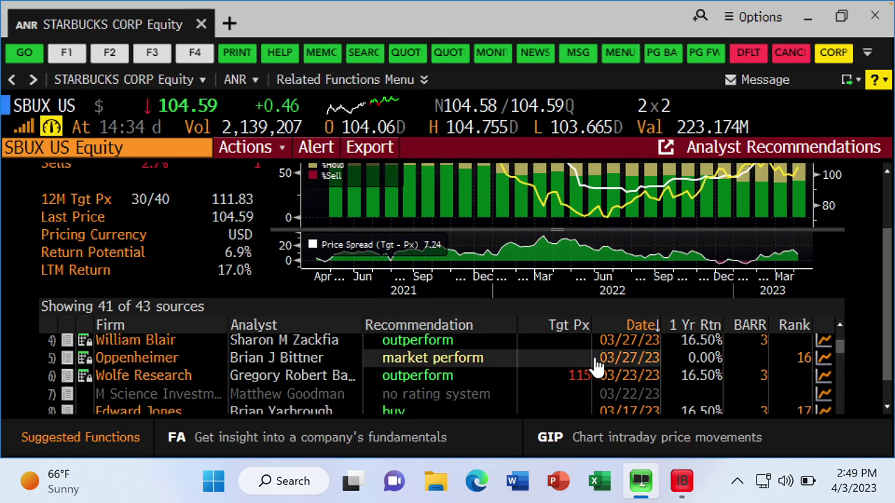
scroll(599, 367, "down", 3)
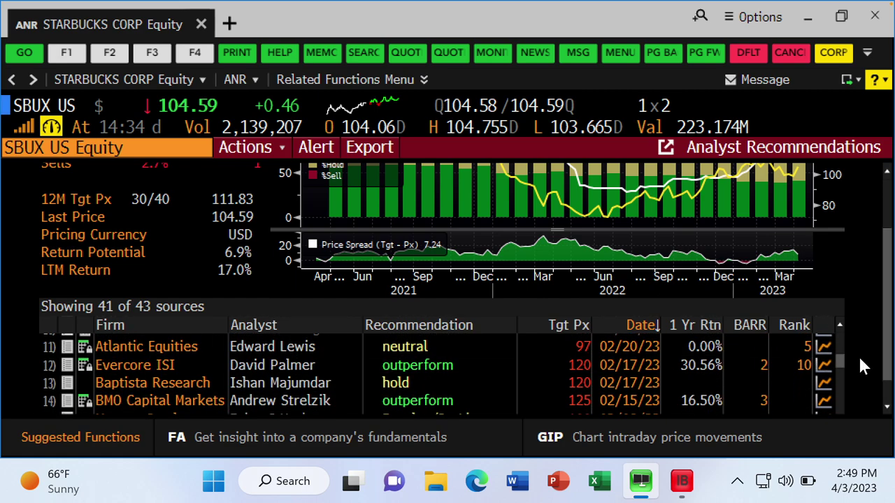
scroll(863, 367, "down", 1)
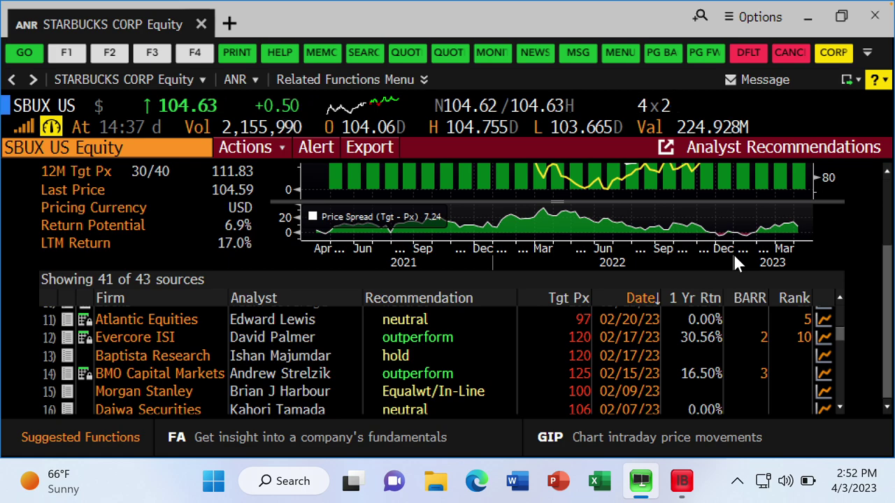
Step: Open the Bloomberg Intelligence Primer (BICO) for Starbucks and read the Company Outlook thesis
type("H")
key("BackSpace")
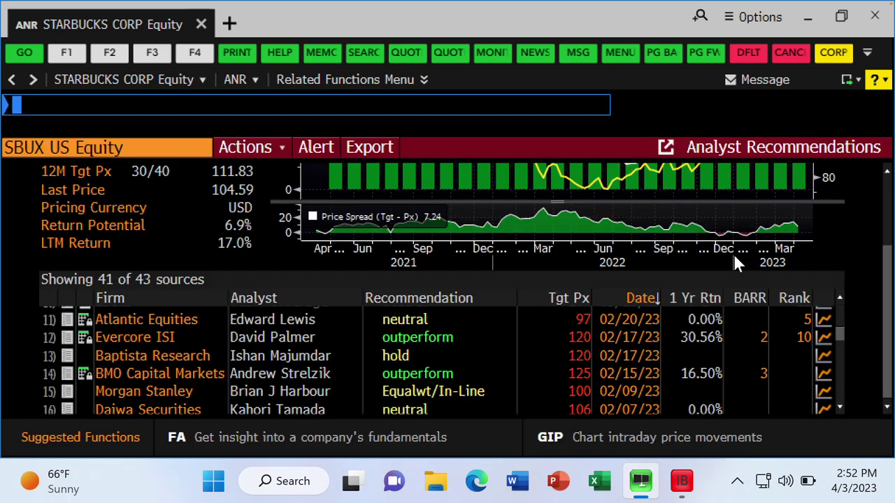
type("BICO")
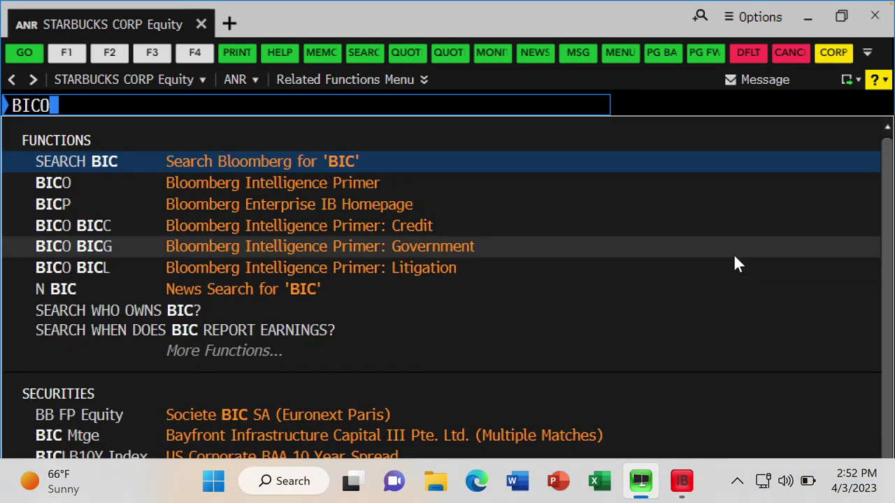
key("Return")
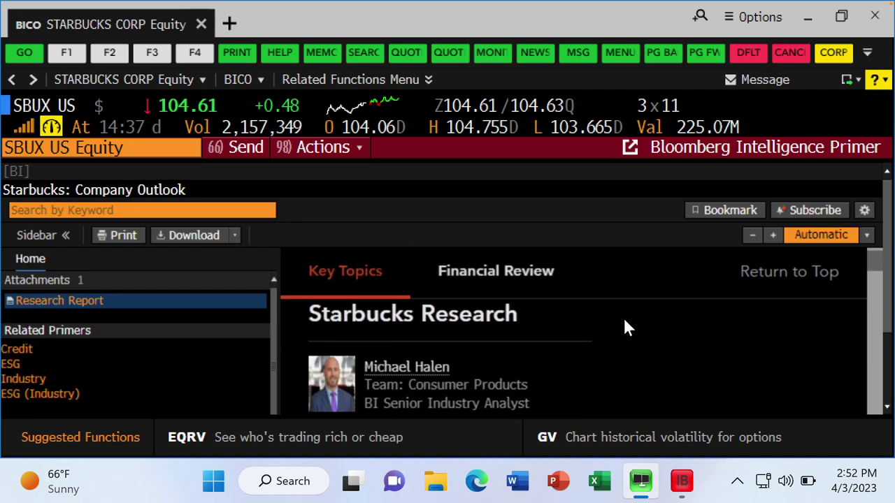
scroll(624, 327, "down", 3)
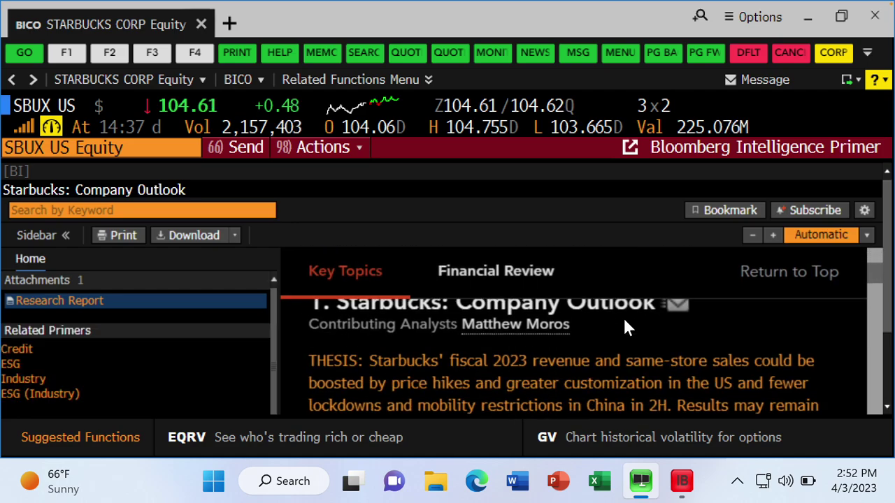
scroll(622, 315, "down", 2)
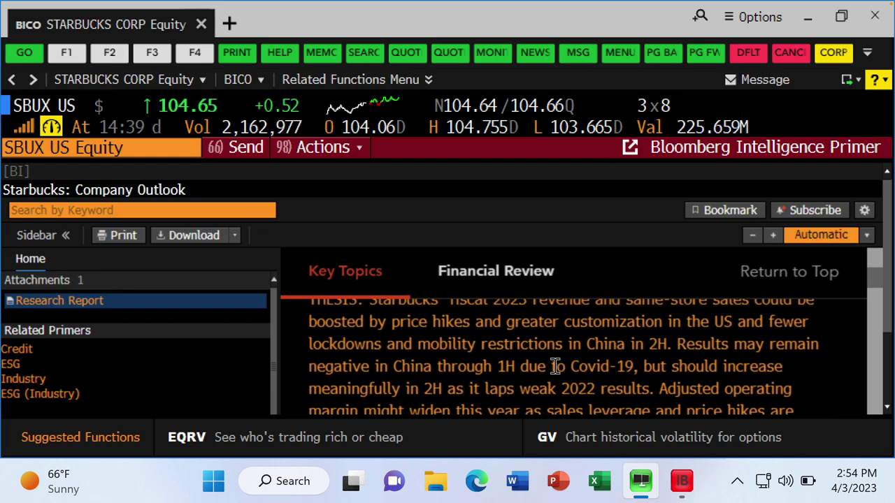
scroll(555, 367, "down", 3)
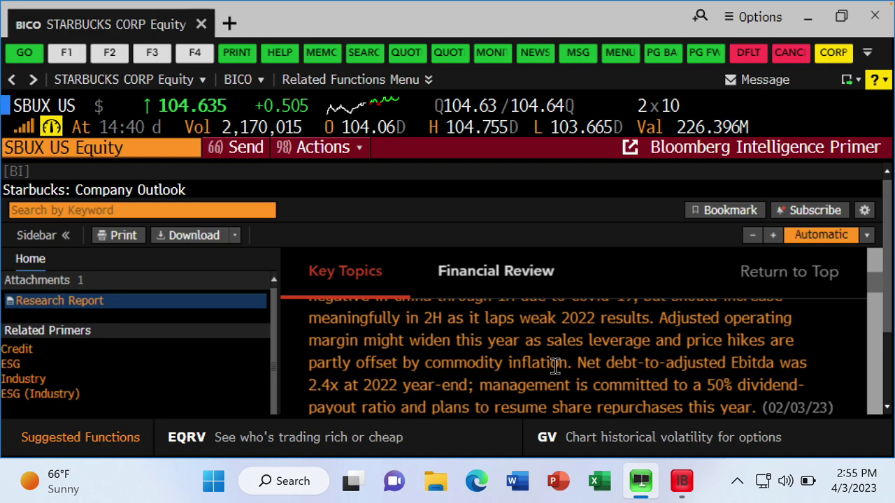
Step: Switch back to Excel and save a copy of the as-is workbook as valuation_model_sbux_bull_301-viudeo
key("super+Tab")
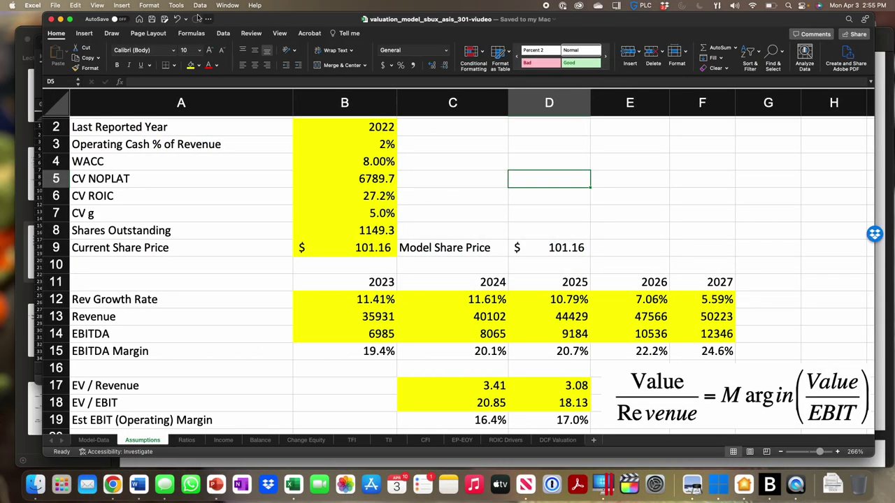
left_click(52, 5)
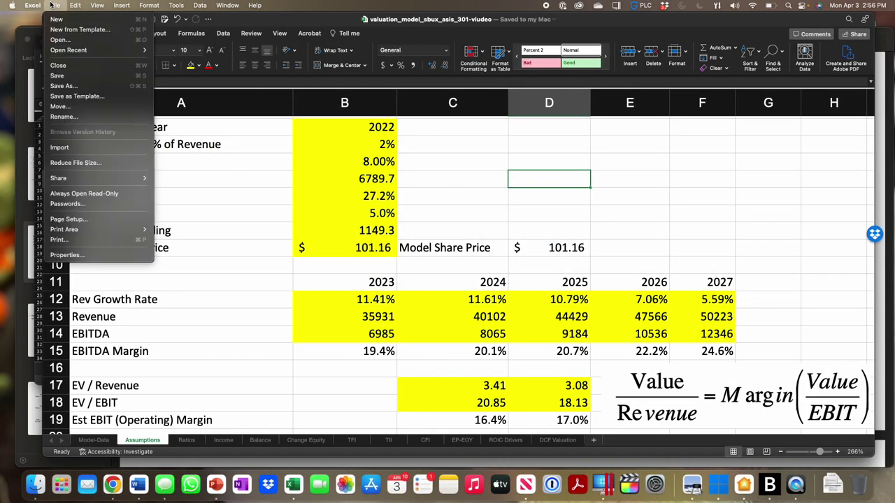
left_click(83, 86)
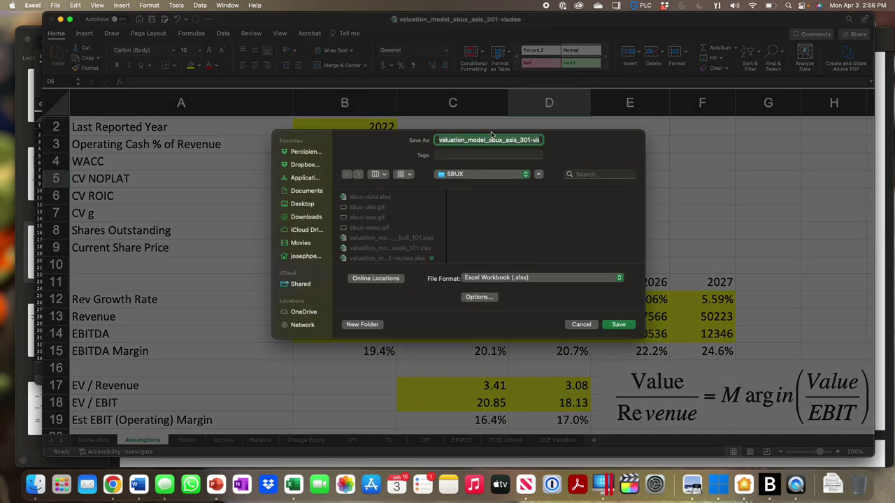
left_click(517, 141)
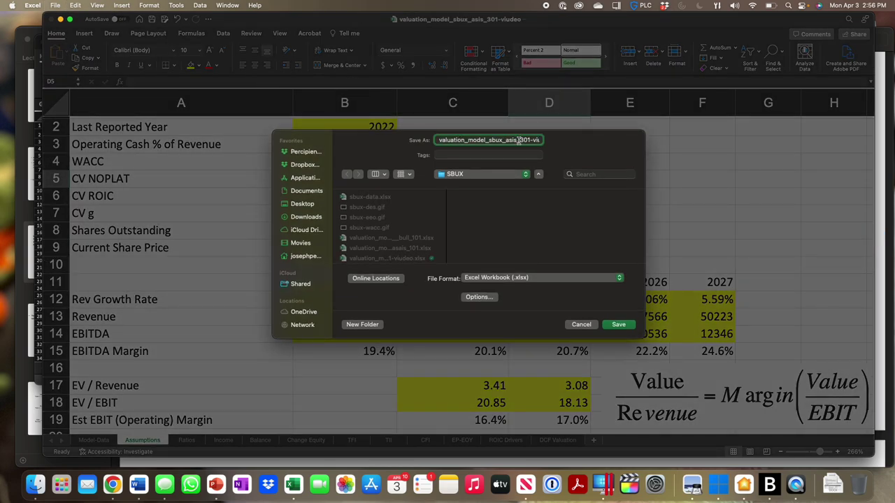
key("BackSpace")
key("BackSpace")
key("BackSpace")
key("BackSpace")
key("BackSpace")
type("bull_")
key("Return")
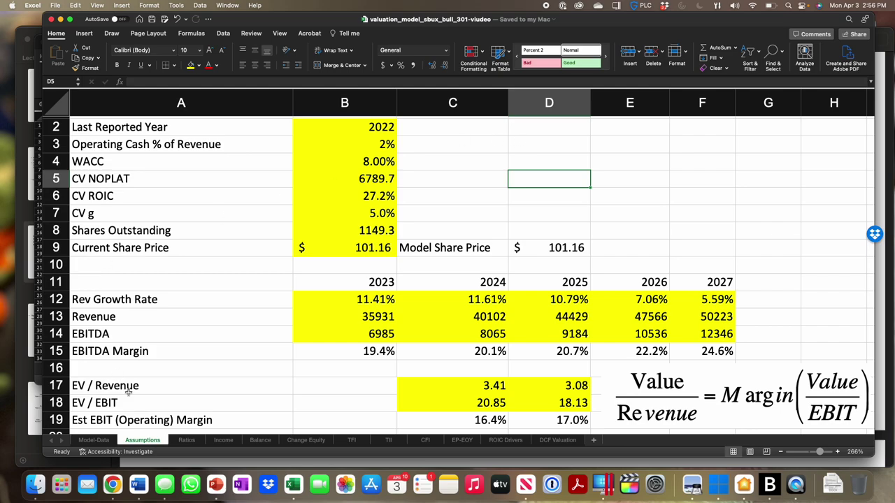
Step: On the Ratios sheet, set the 2028 EBITDA margin in M7 to 24% and check the Model Share Price
left_click(186, 440)
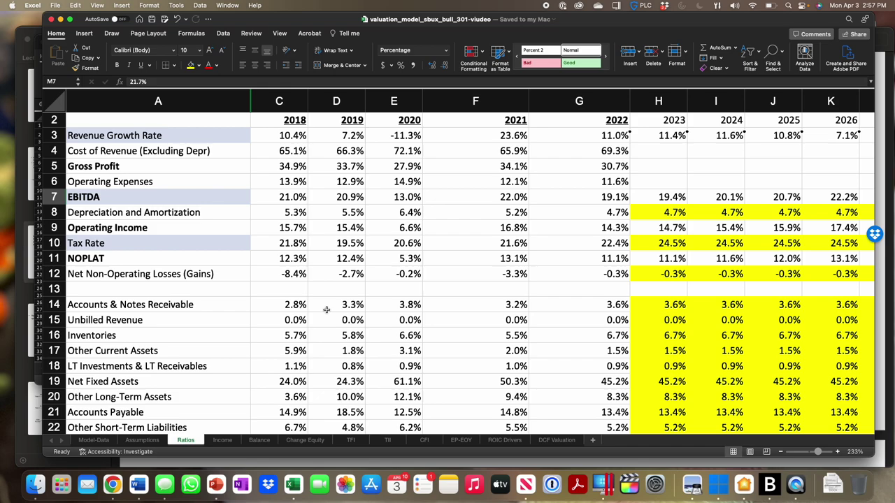
scroll(326, 310, "up", 1)
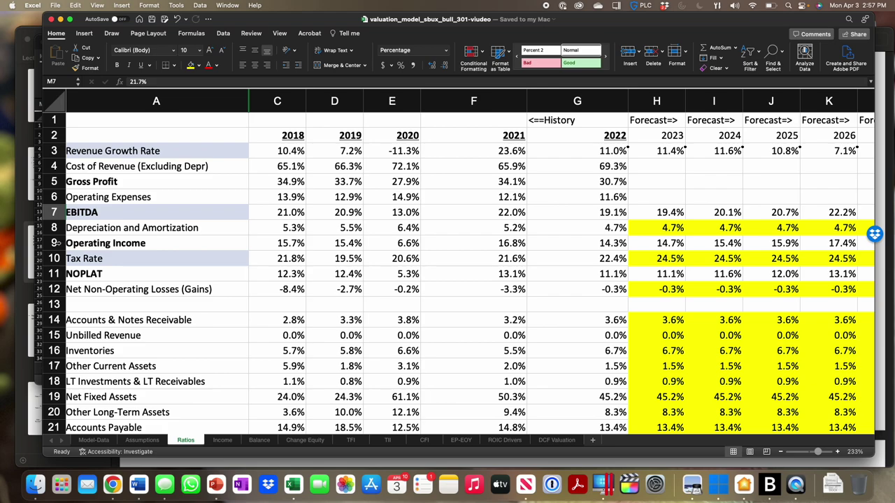
left_click(56, 243)
left_click(57, 211)
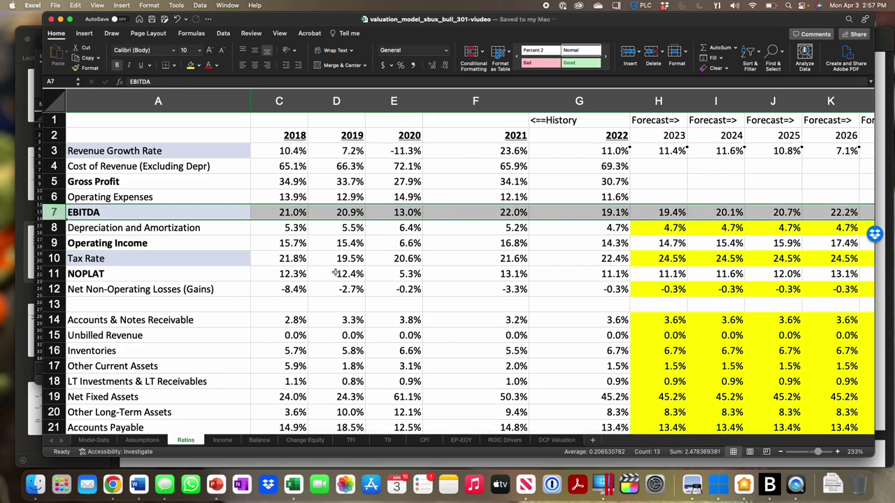
scroll(336, 273, "right", 2)
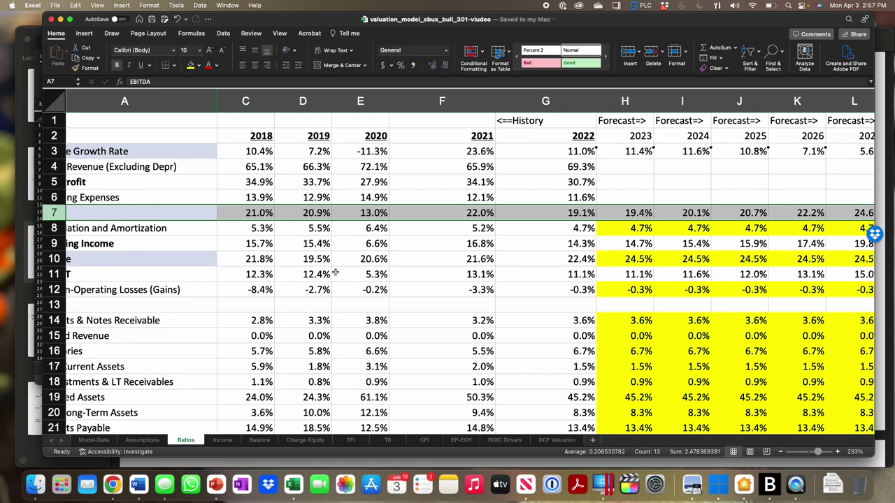
scroll(335, 272, "right", 6)
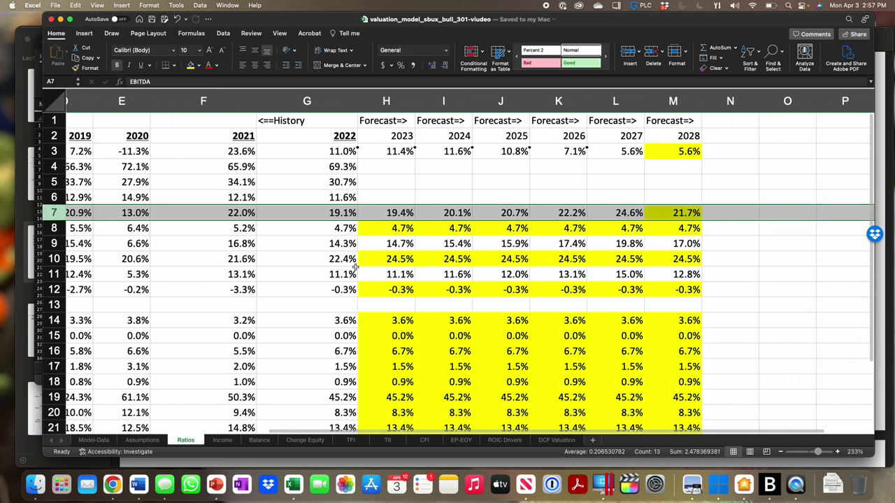
left_click(682, 215)
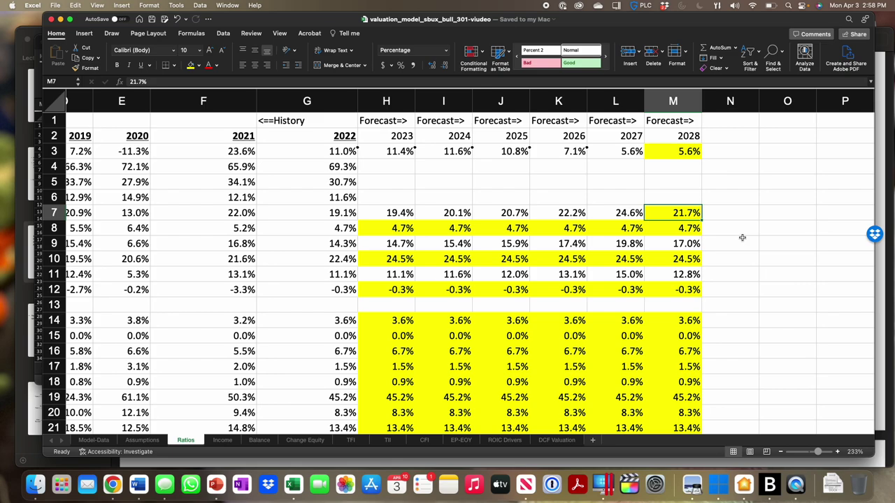
type("24")
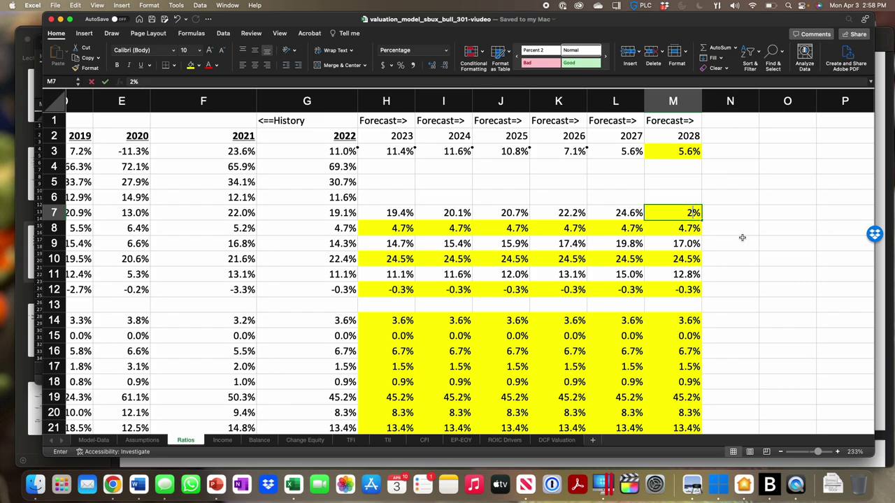
key("Return")
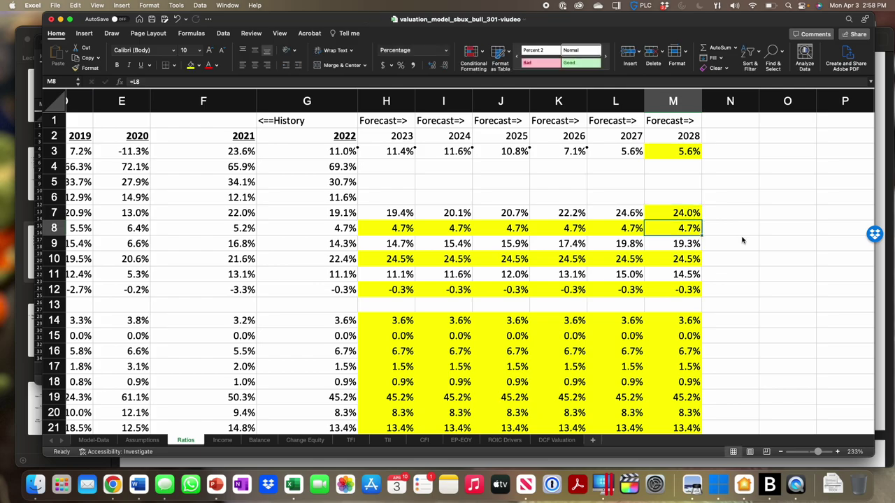
scroll(742, 240, "down", 10)
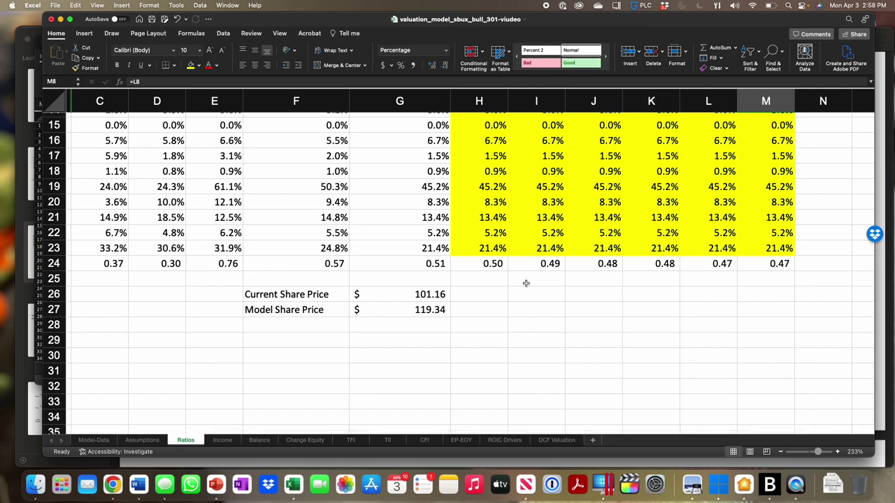
Step: Set CV g in B7 of the Assumptions sheet to 5.3% and save the bull workbook
left_click(146, 440)
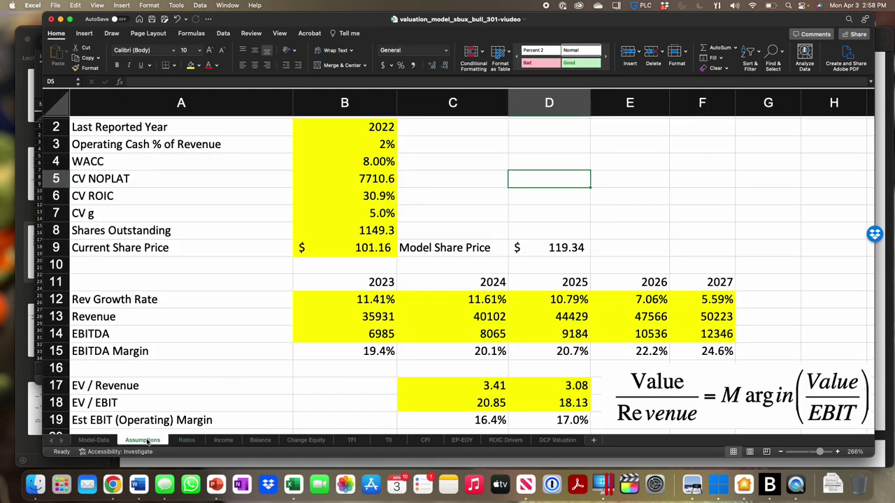
left_click(278, 344)
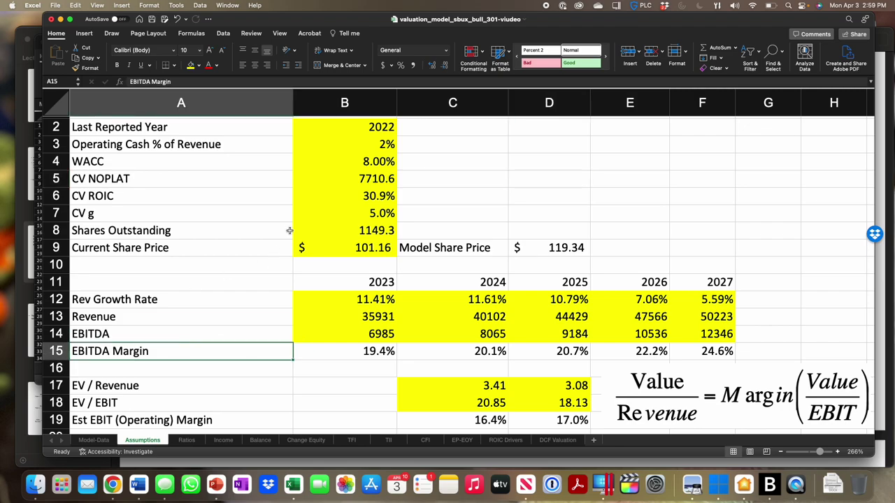
left_click(330, 205)
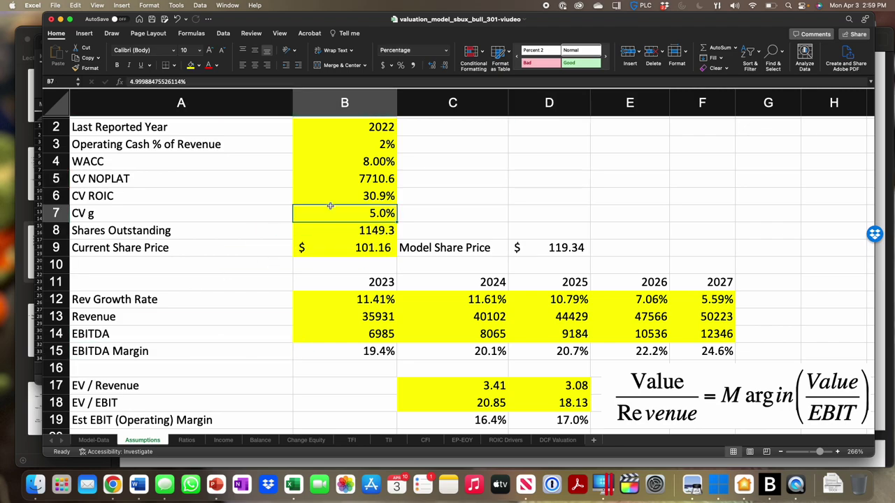
type("5.3")
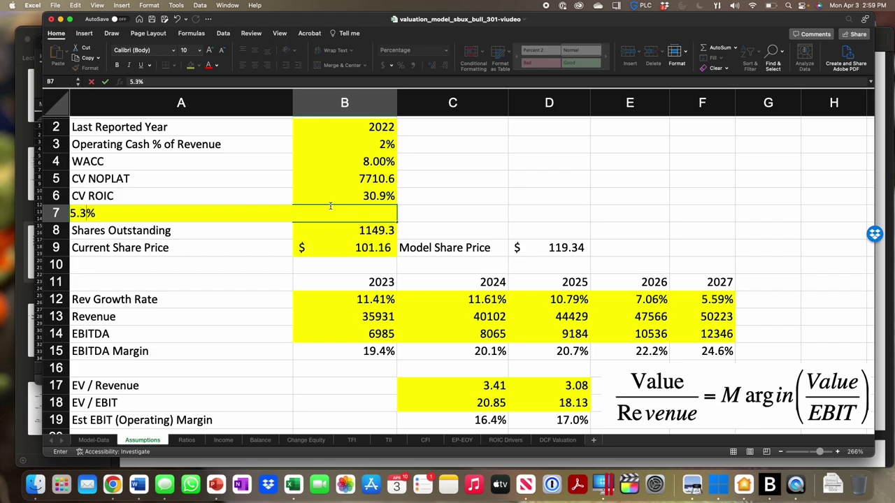
key("Return")
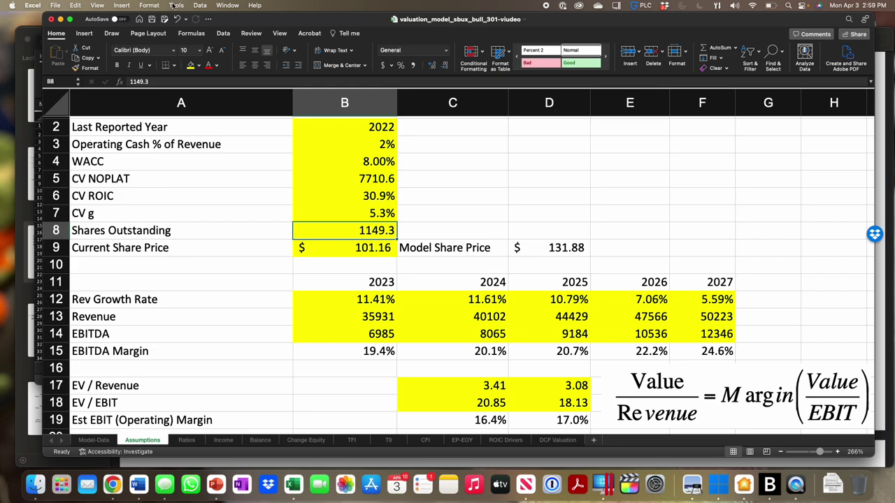
left_click(152, 19)
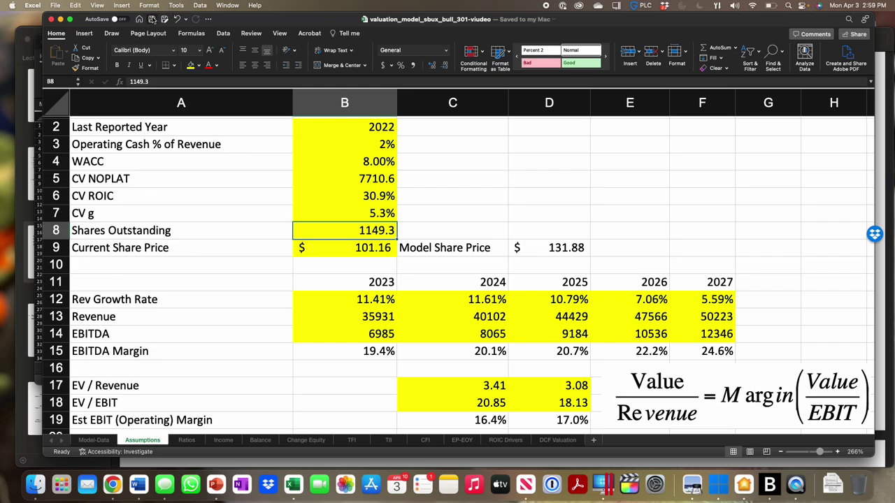
Step: Close the bull workbook and reopen the recent file valuation_model_sbux_asis_301-viudeo
left_click(51, 19)
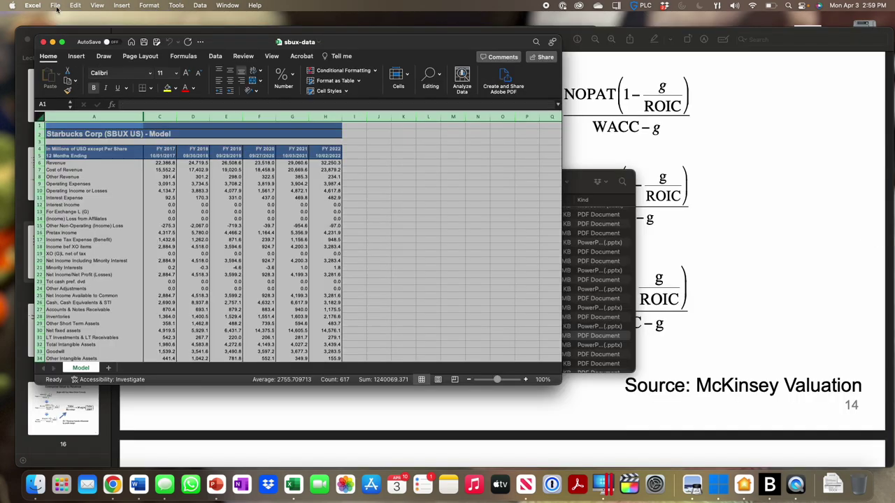
left_click(55, 6)
mouse_move(77, 50)
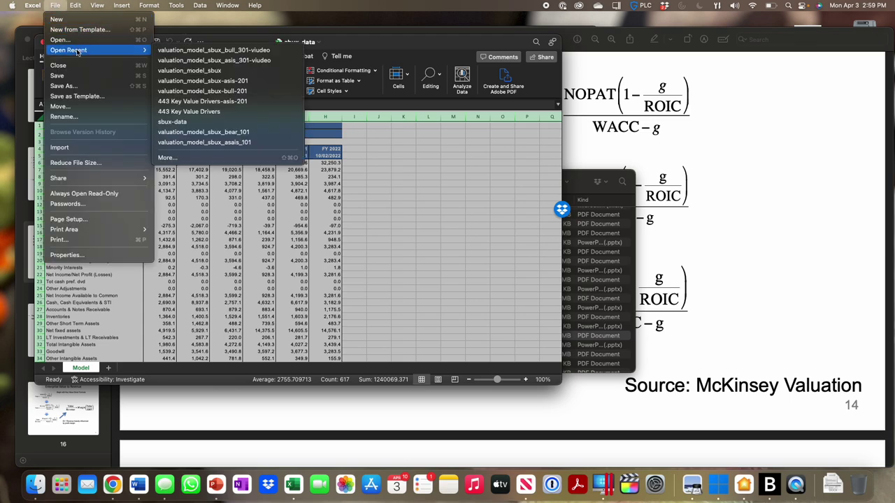
left_click(177, 62)
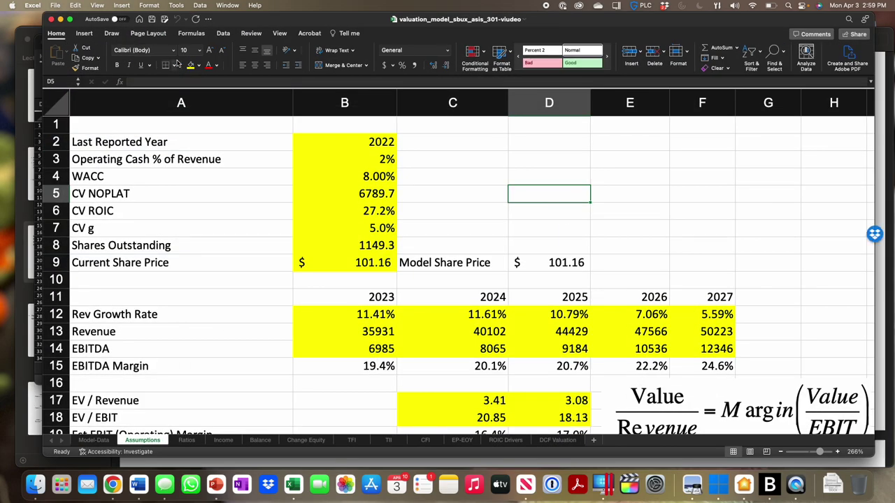
Step: Save a copy of the as-is workbook as valuation_model_sbux_bear_301-viudeo
left_click(55, 6)
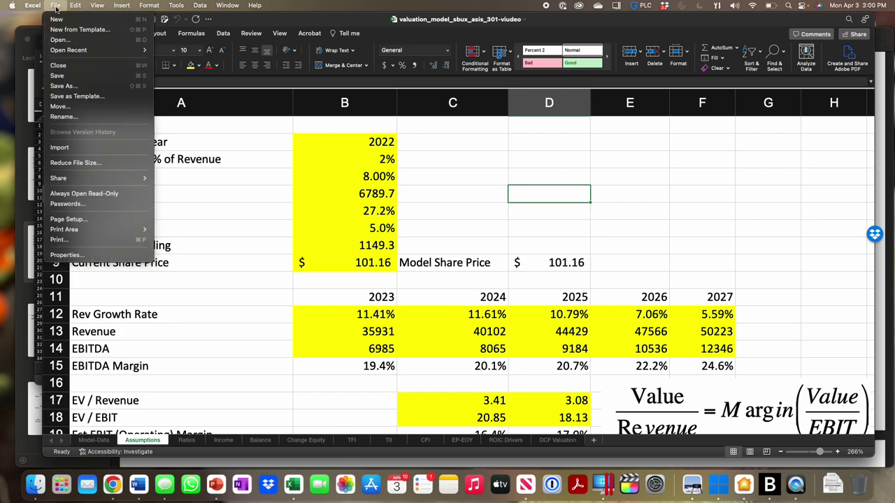
left_click(70, 84)
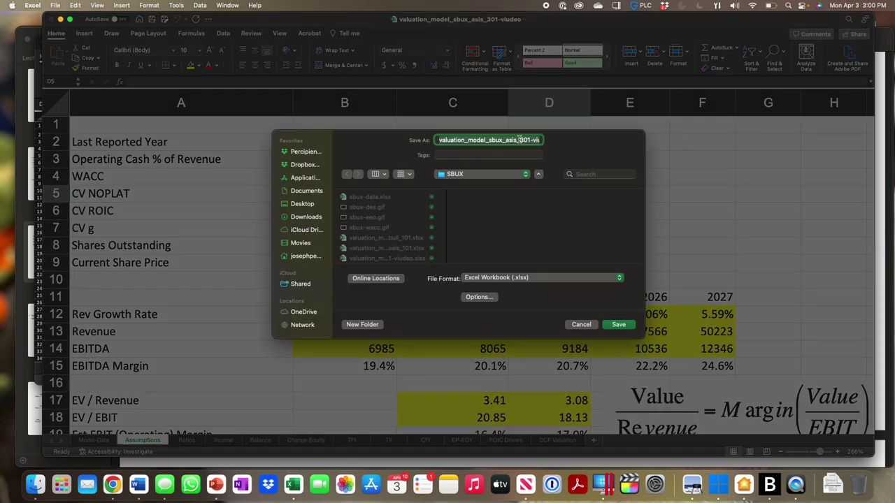
left_click(516, 141)
key("BackSpace")
key("BackSpace")
key("BackSpace")
key("BackSpace")
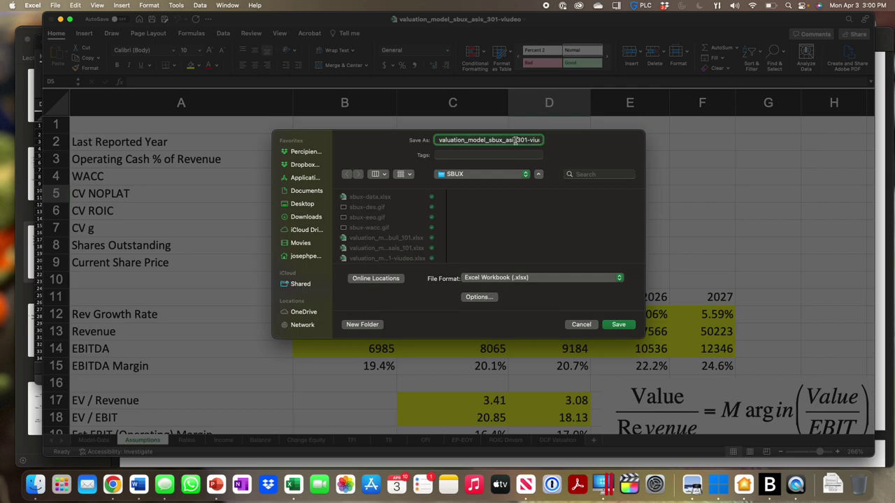
type("bear")
key("Return")
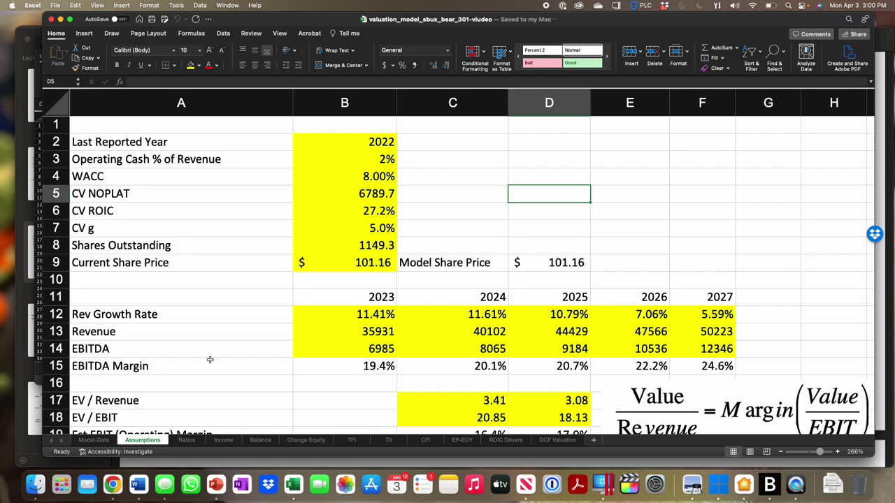
Step: On the Ratios sheet, set the 2023 forecast ratio for Net Fixed Assets in H19 to 50%
left_click(183, 440)
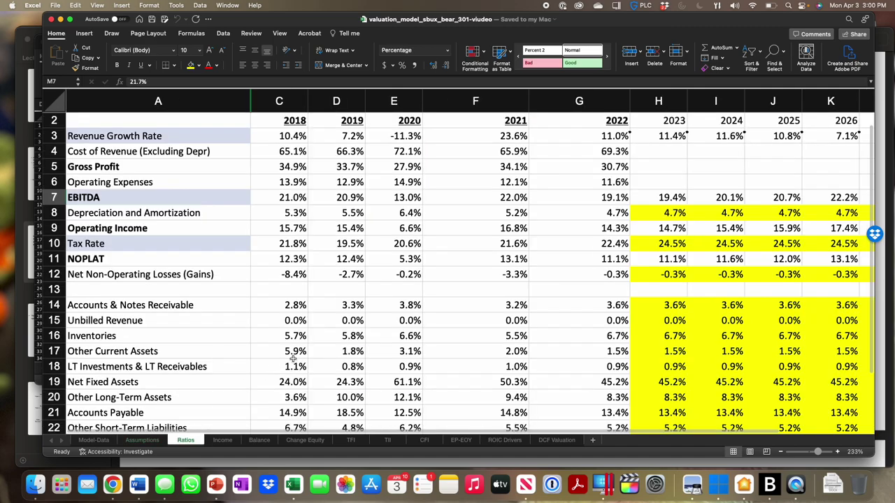
left_click(122, 387)
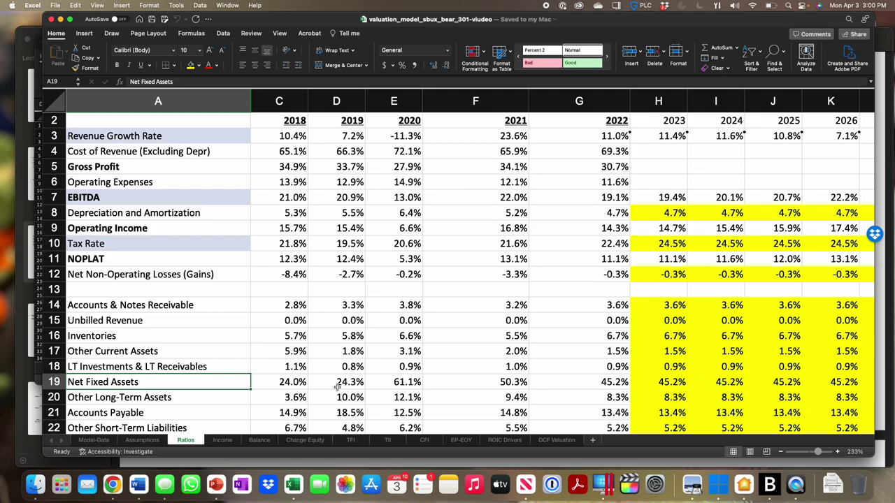
left_click(669, 381)
scroll(669, 382, "right", 3)
scroll(668, 381, "up", 1)
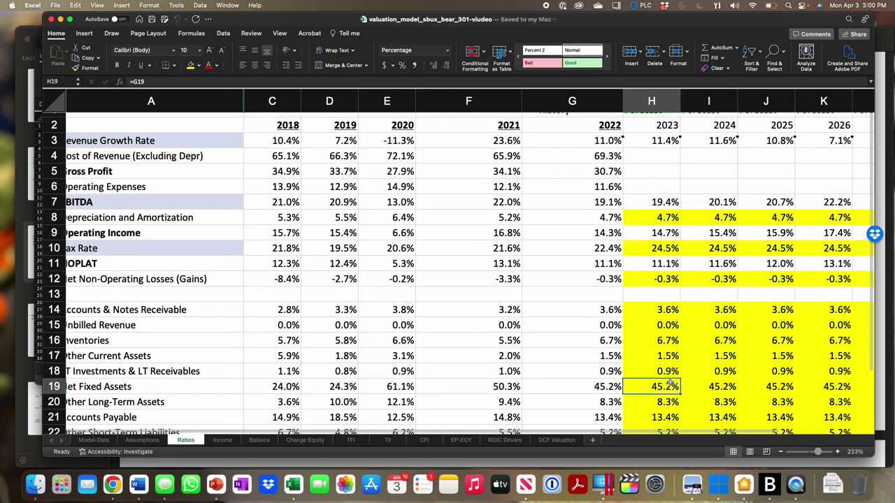
scroll(669, 381, "right", 1)
scroll(669, 382, "up", 1)
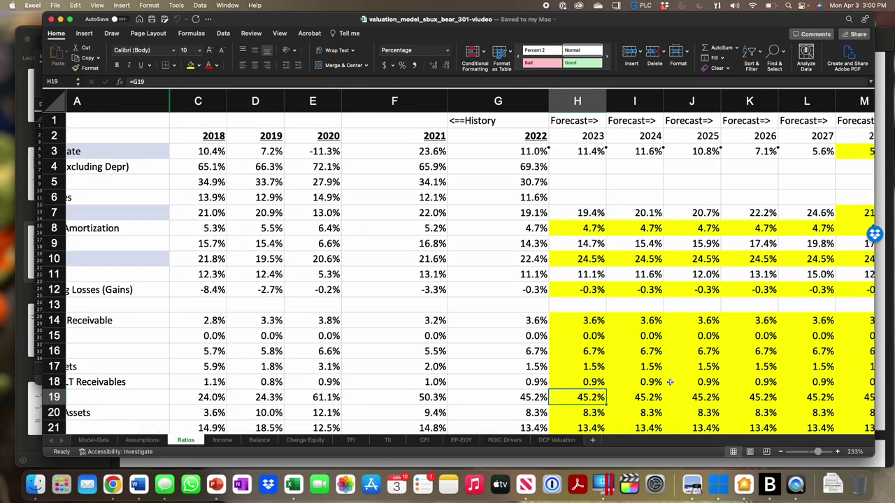
type("50")
key("Return")
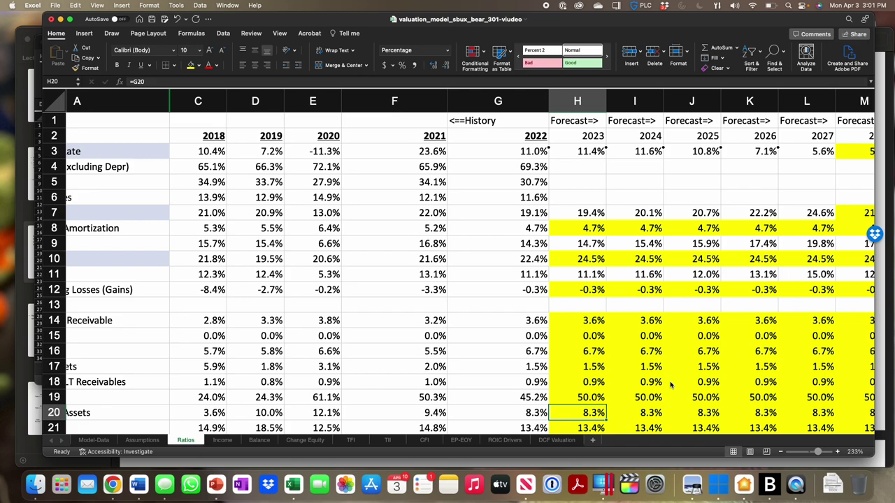
Step: Review the historical EBITDA margins and set the 2028 EBITDA margin in M7 to 21%
scroll(681, 381, "left", 3)
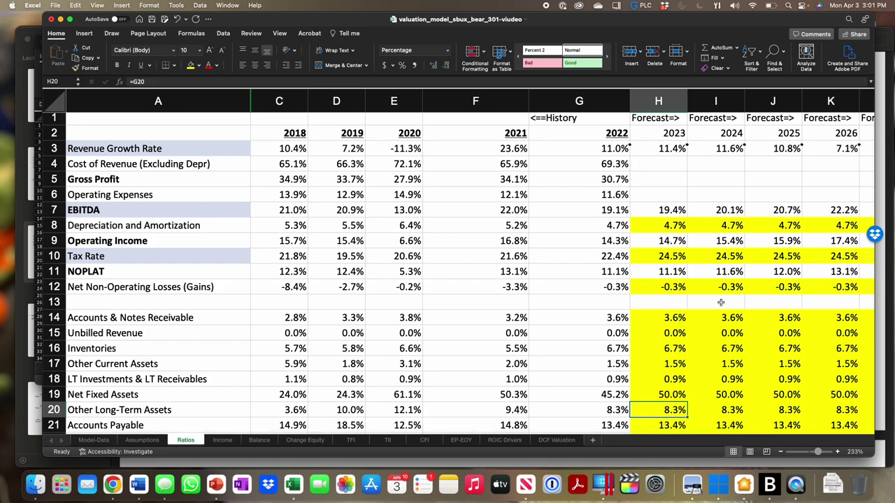
left_click(285, 211)
left_click(333, 210)
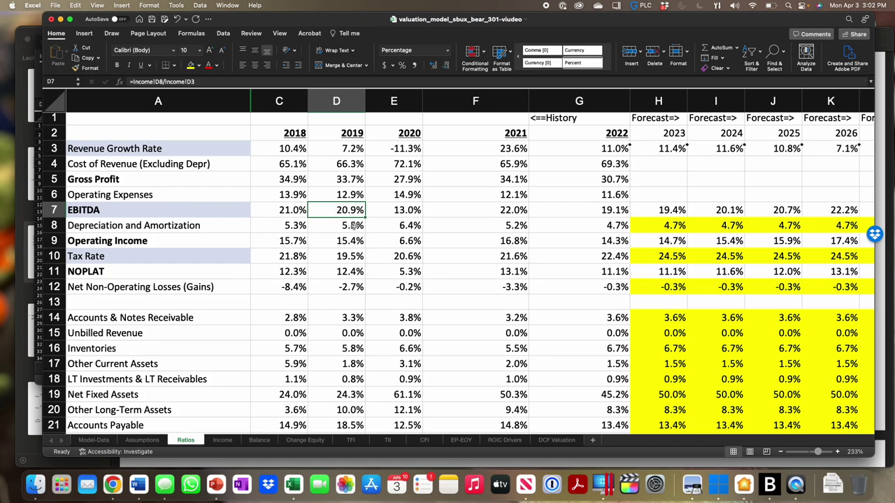
scroll(343, 218, "right", 5)
scroll(354, 228, "right", 1)
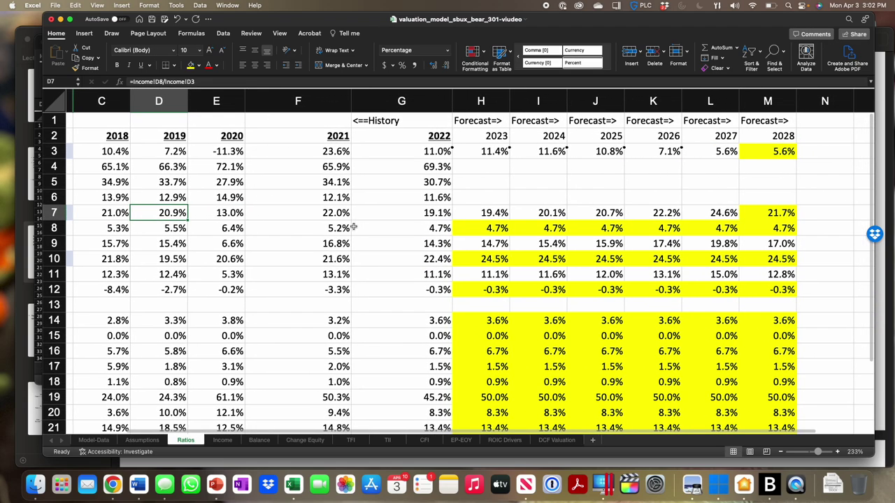
left_click(761, 210)
type("21")
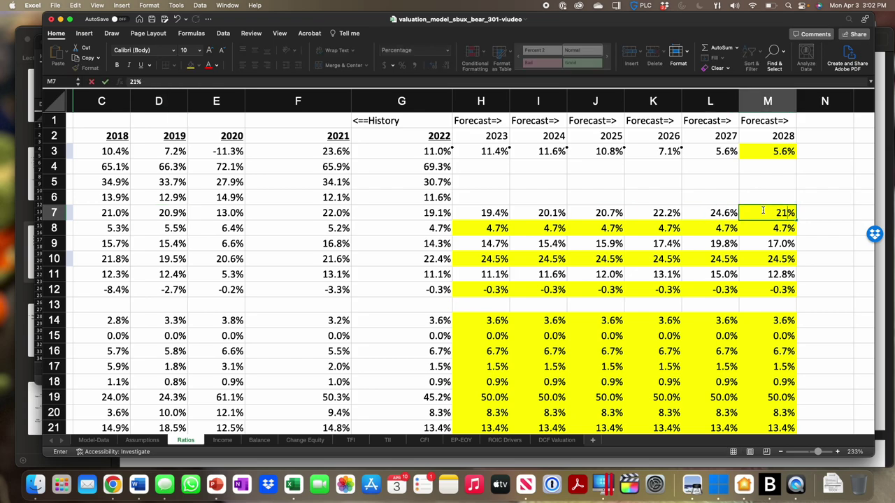
key("Return")
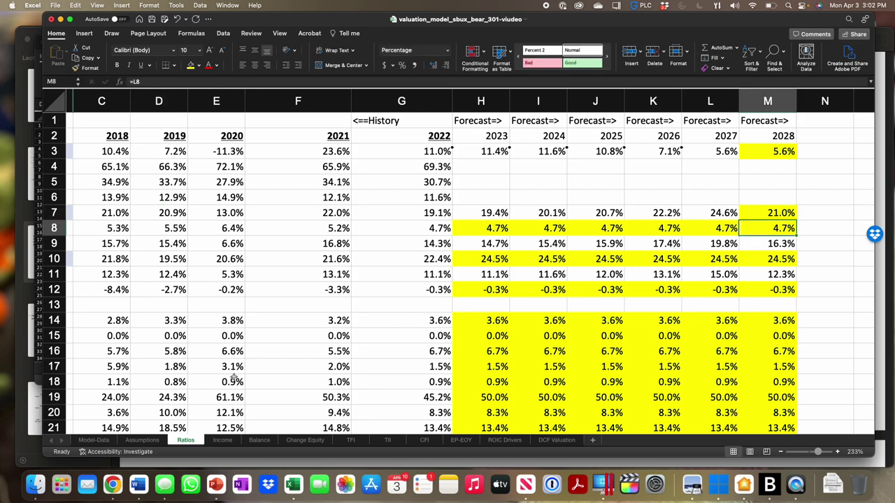
Step: Set CV g in B7 of the Assumptions sheet to 4.5%
left_click(142, 439)
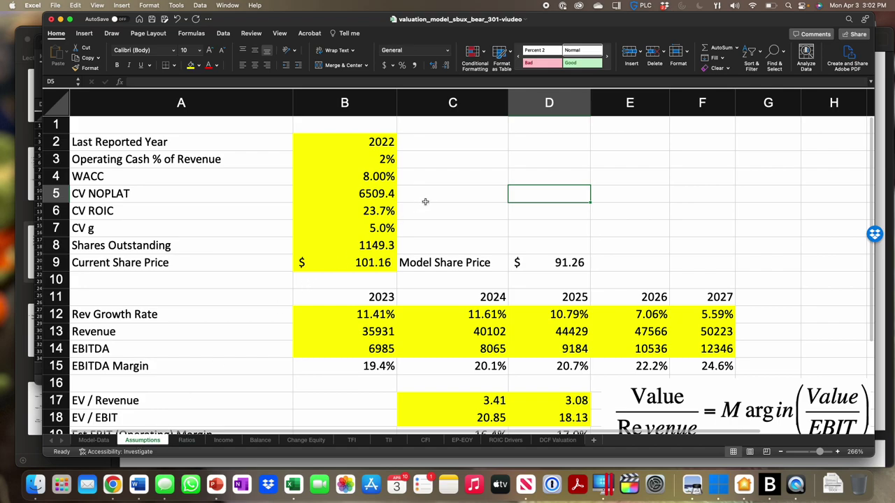
left_click(385, 224)
type("4.")
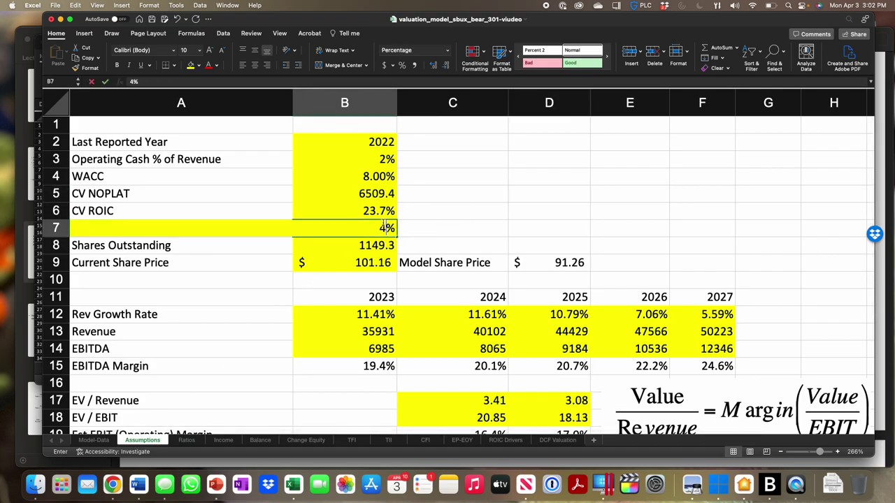
type("6")
key("BackSpace")
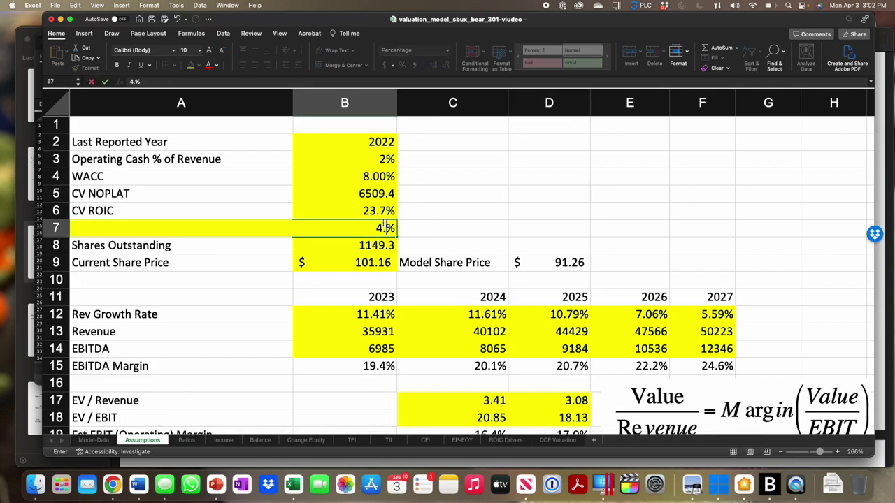
type("5")
key("Return")
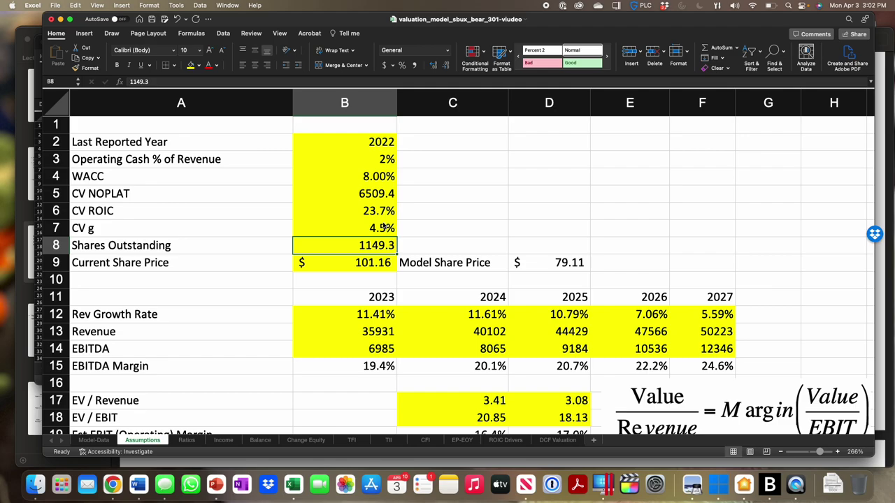
Step: Check the CV EV EBIT multiples and the Model Share Price, and save the bear workbook
scroll(391, 242, "down", 10)
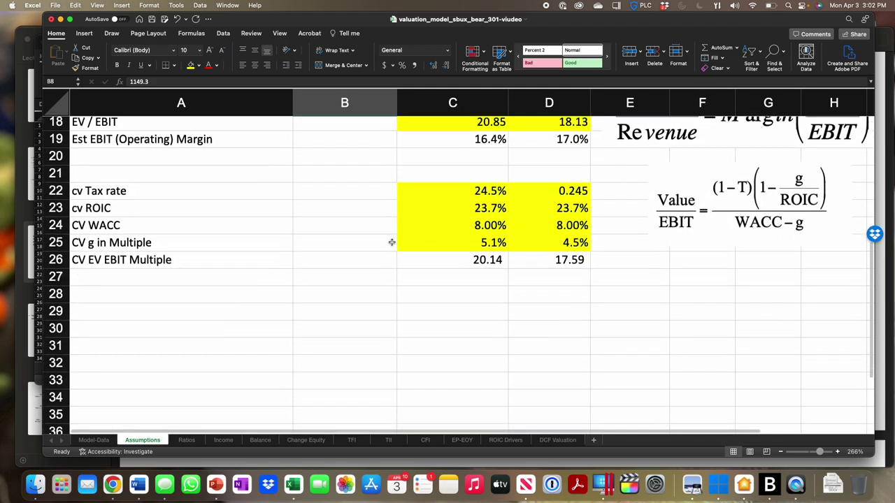
scroll(391, 242, "down", 1)
scroll(391, 243, "up", 10)
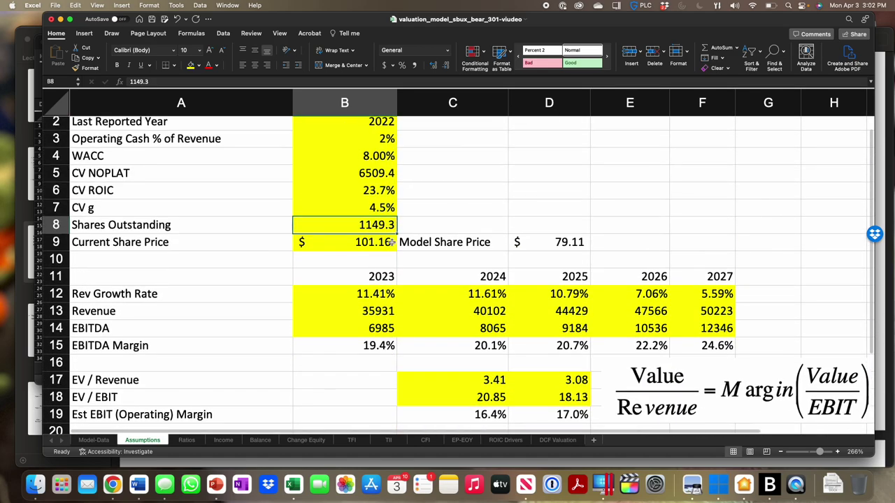
left_click(566, 260)
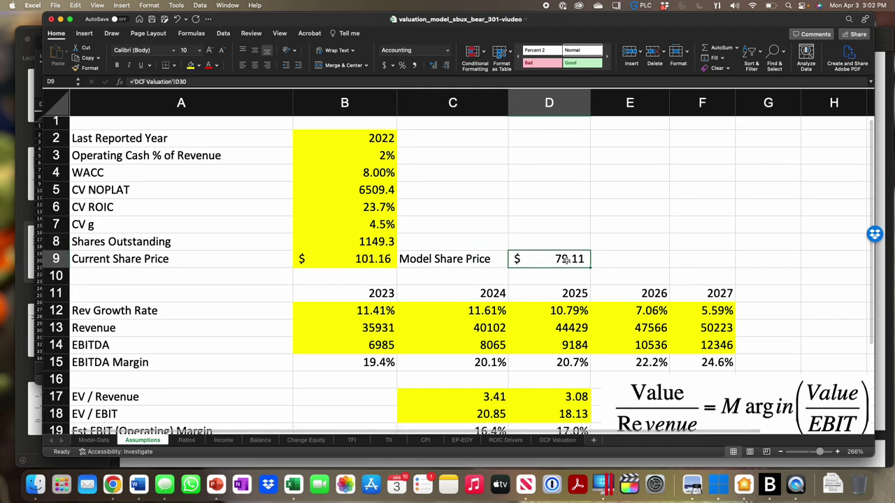
left_click(155, 20)
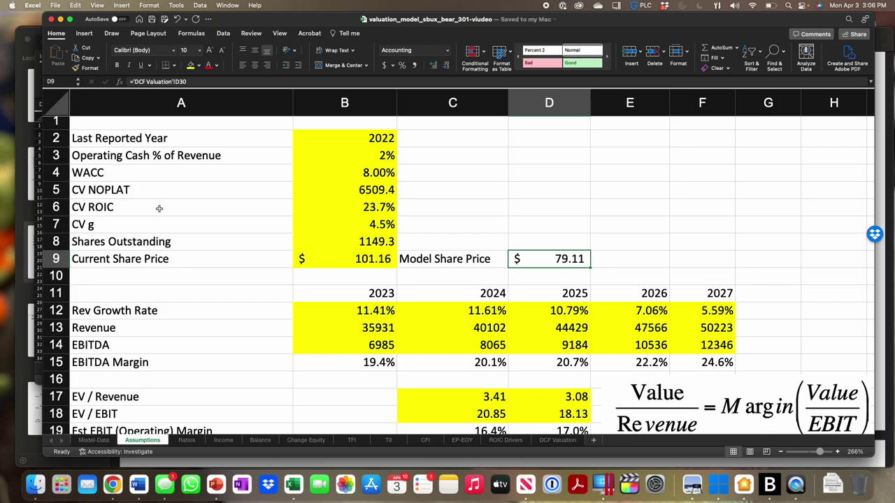
Step: Examine the 2023 and 2027 revenue forecasts, the 2027 EBITDA margin and the EV multiples on the Assumptions sheet
left_click(350, 329)
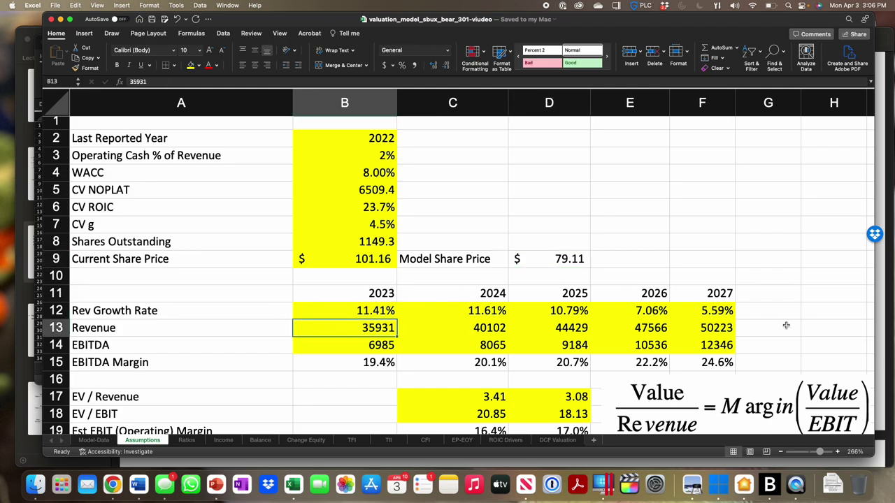
left_click(720, 332)
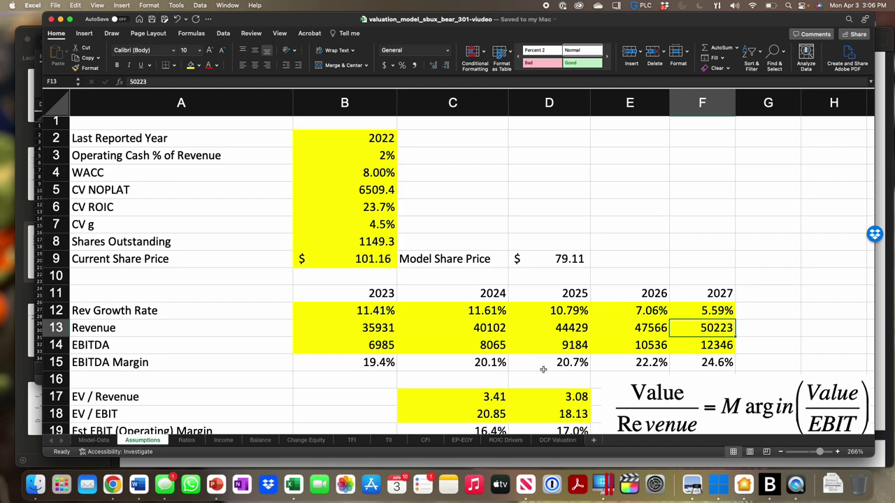
left_click(719, 356)
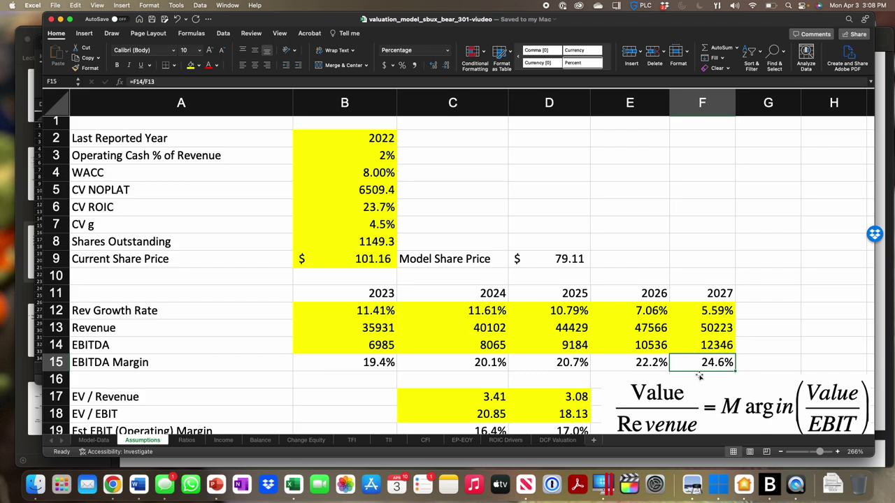
scroll(617, 369, "down", 2)
scroll(618, 369, "down", 4)
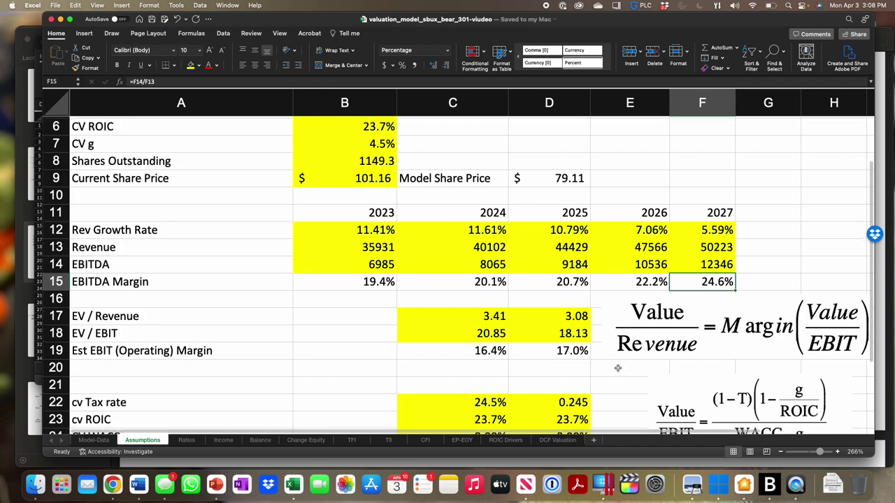